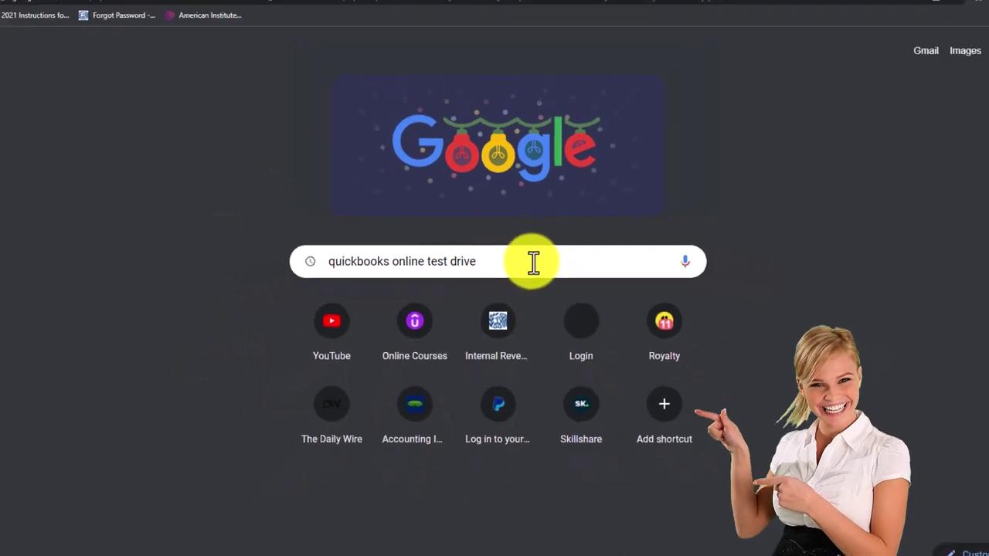
Search for the QuickBooks Online test drive, launch the United States sample company and pass the robot check.
key("Return")
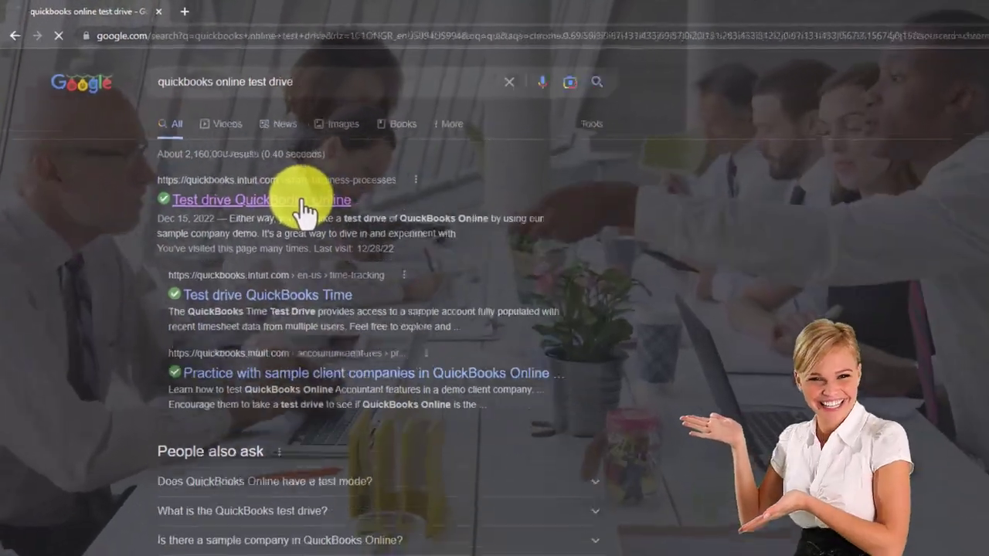
left_click(356, 236)
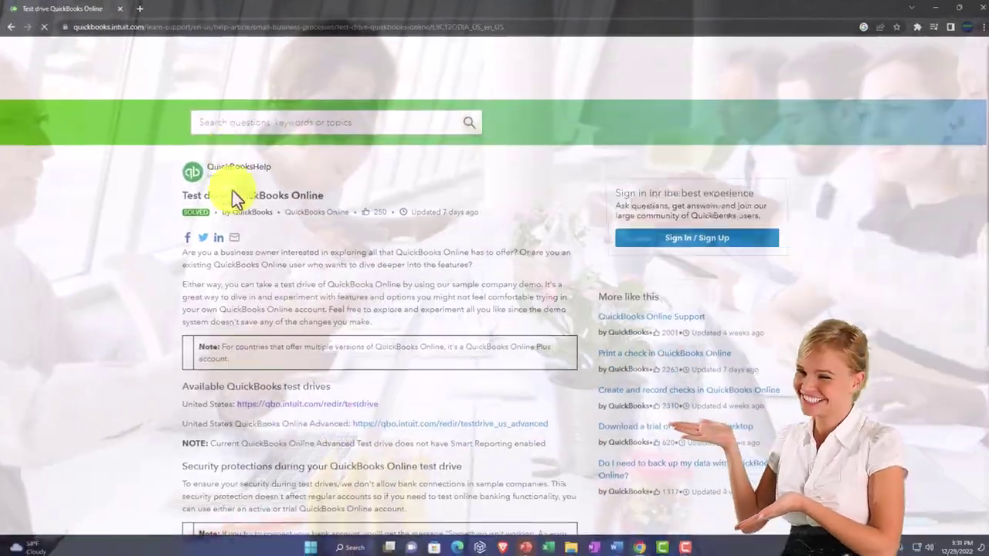
scroll(232, 258, "down", 3)
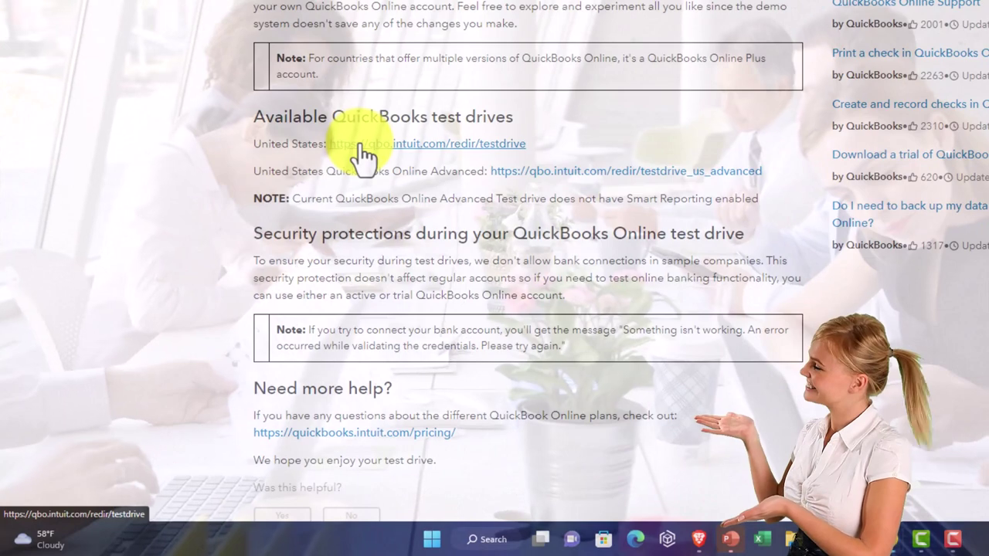
left_click(360, 147)
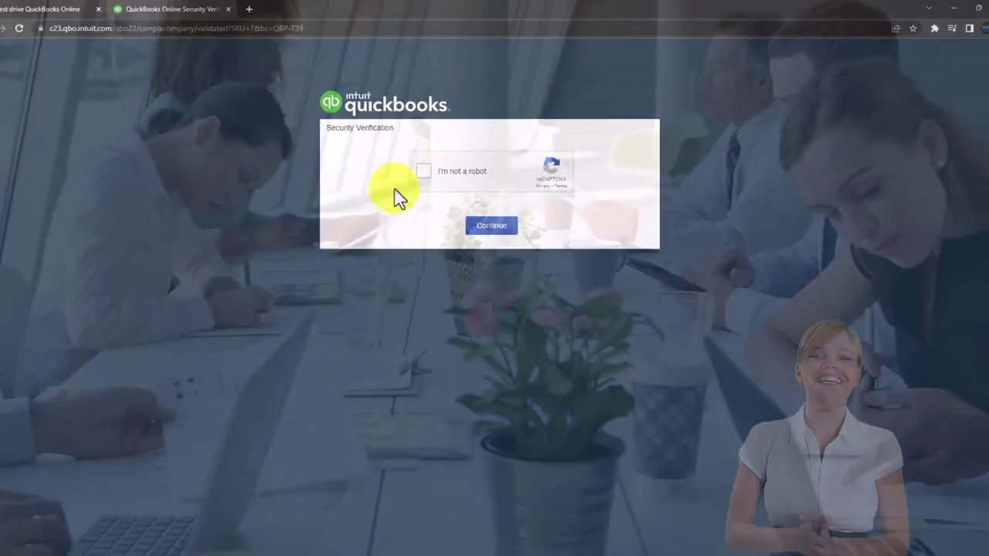
left_click(423, 170)
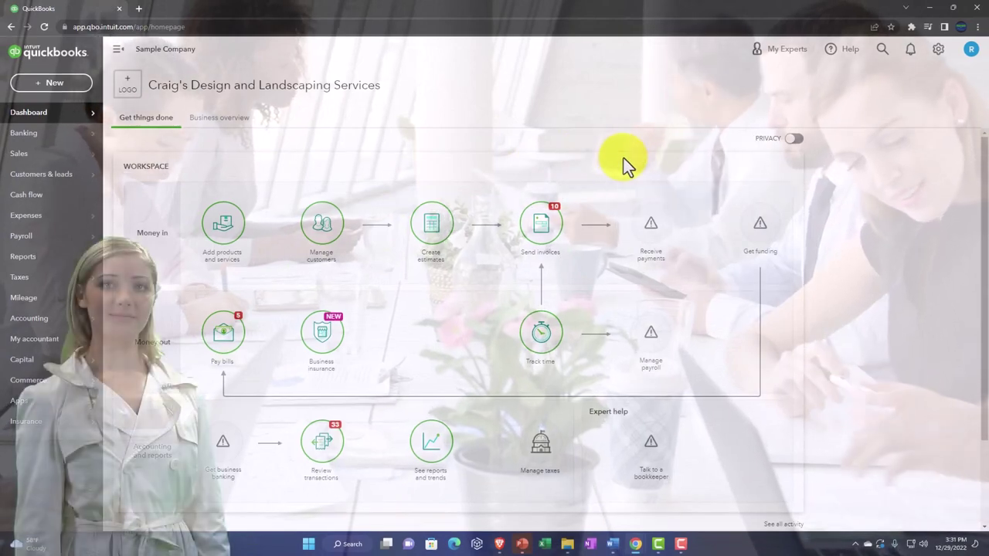
Zoom the browser to 125% and open the company settings menu.
key("ctrl+plus")
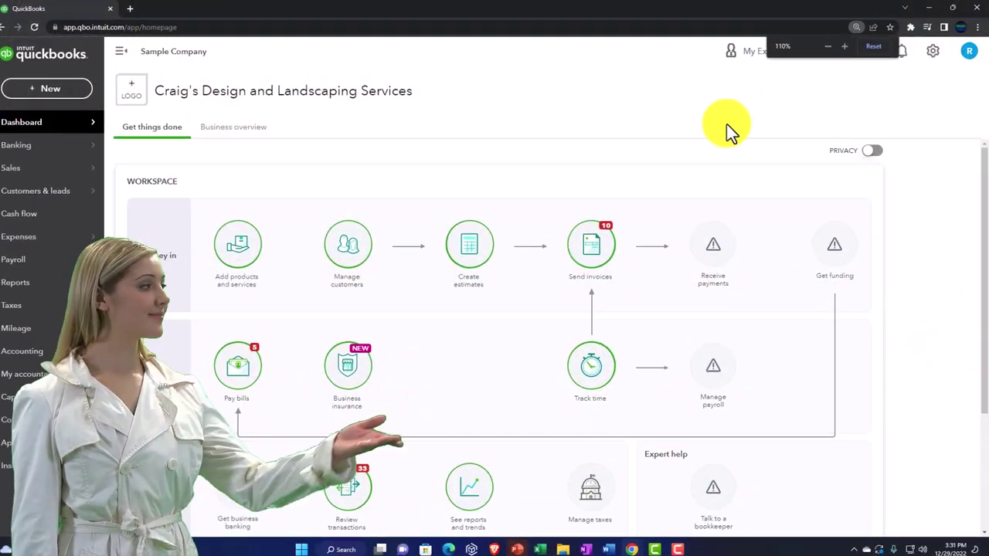
key("ctrl+plus")
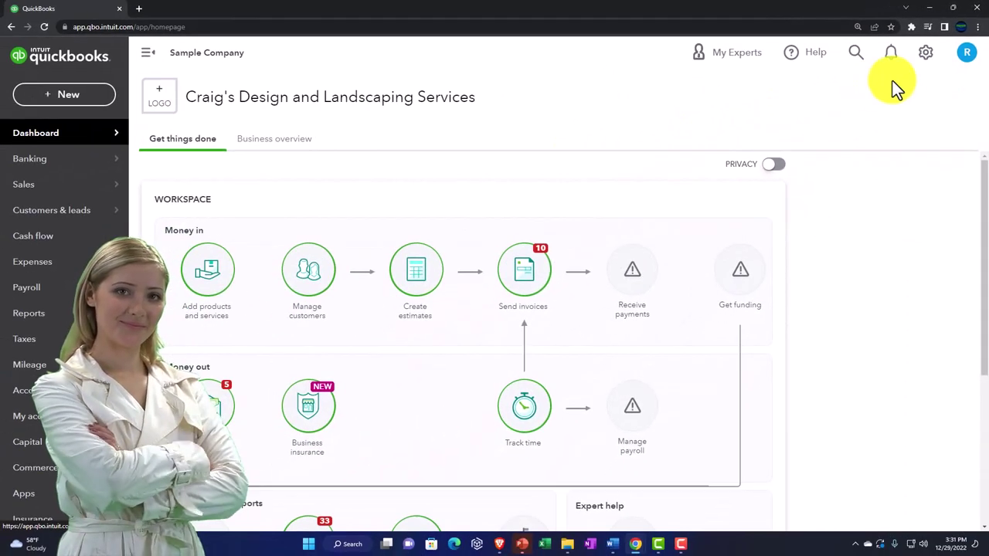
left_click(924, 62)
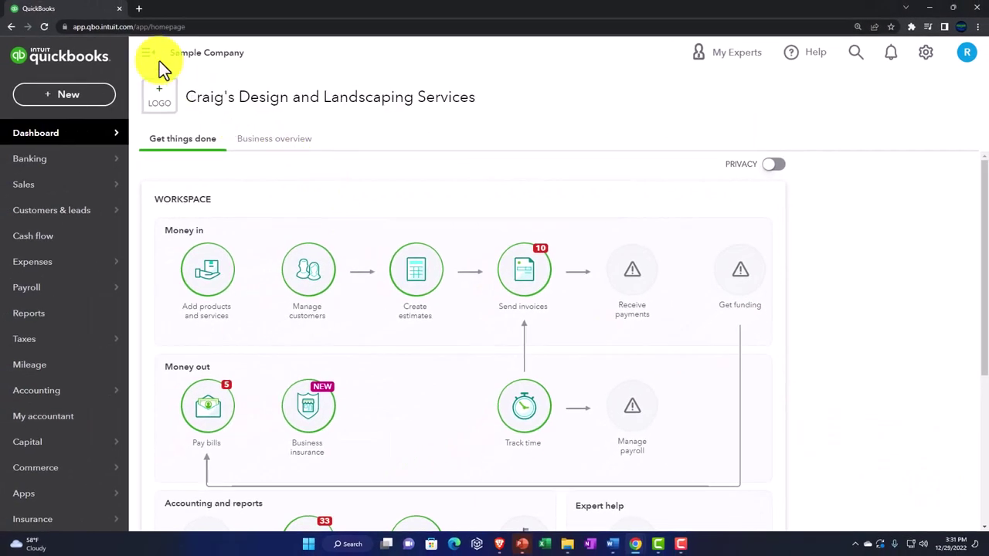
Duplicate the QuickBooks tab twice so three copies of the dashboard are open.
right_click(98, 11)
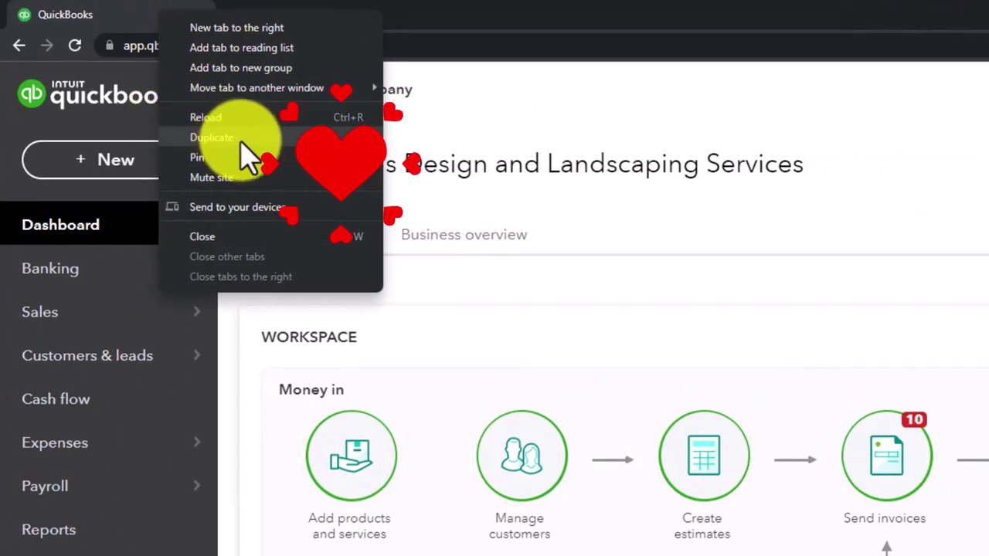
left_click(242, 144)
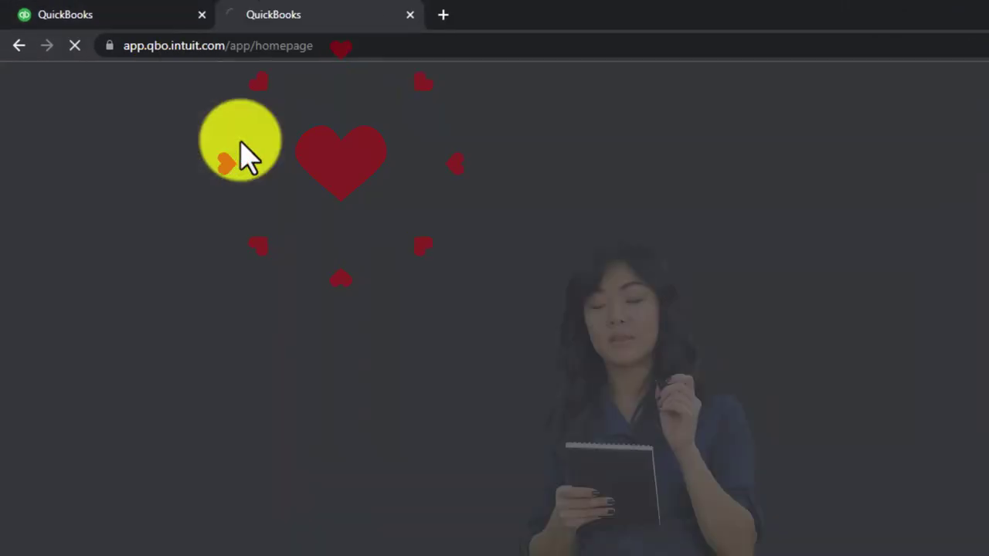
right_click(313, 31)
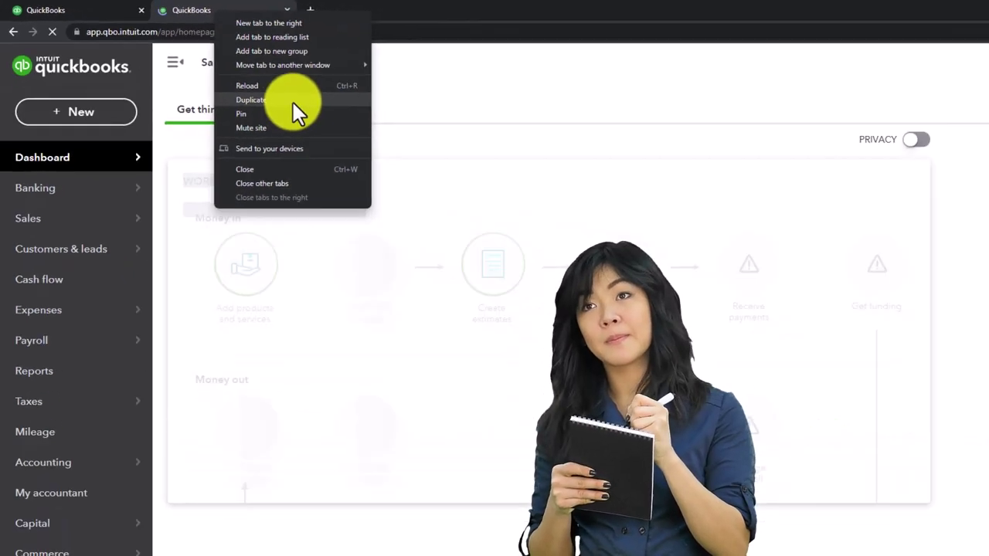
left_click(358, 142)
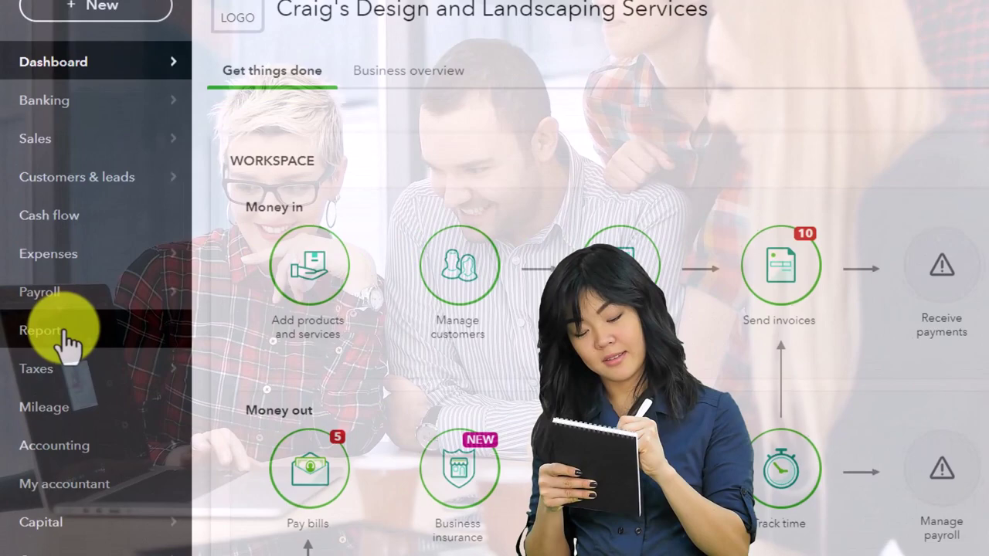
Open the Balance Sheet in the second tab and Profit and Loss in the third tab.
left_click(68, 340)
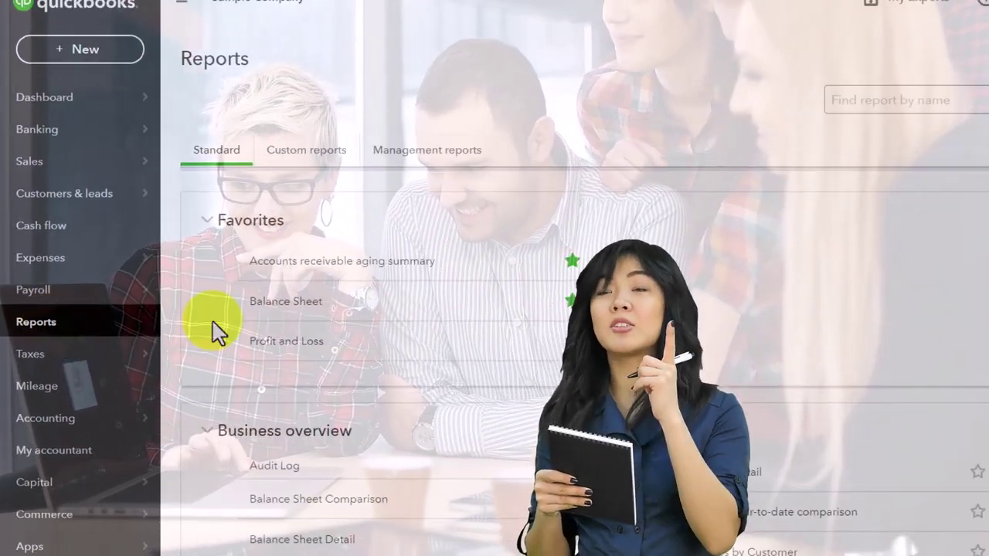
left_click(275, 305)
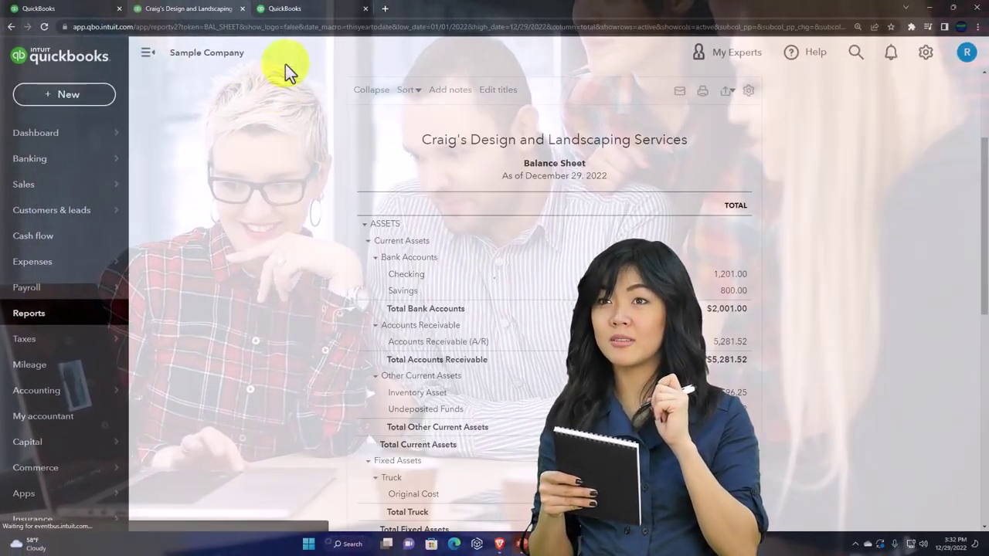
left_click(317, 9)
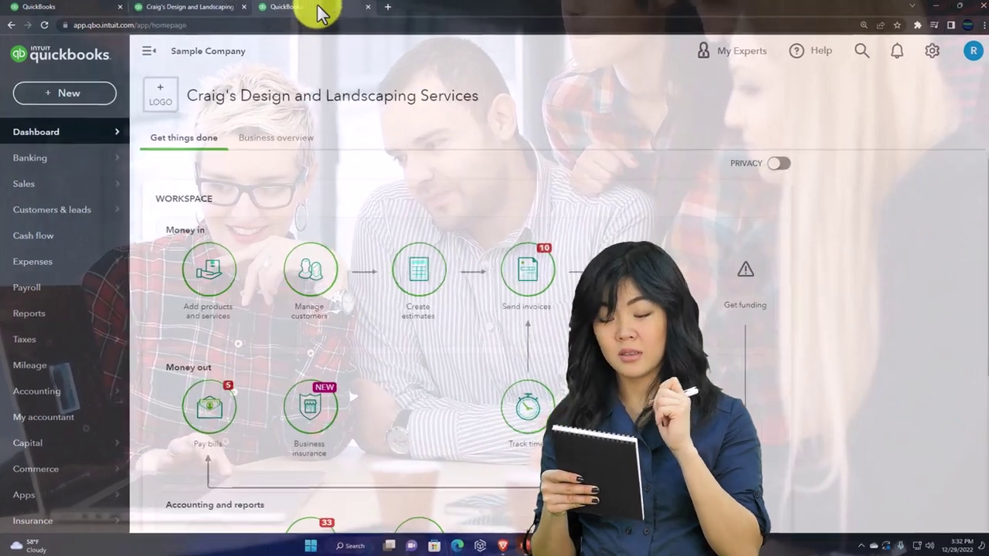
left_click(96, 328)
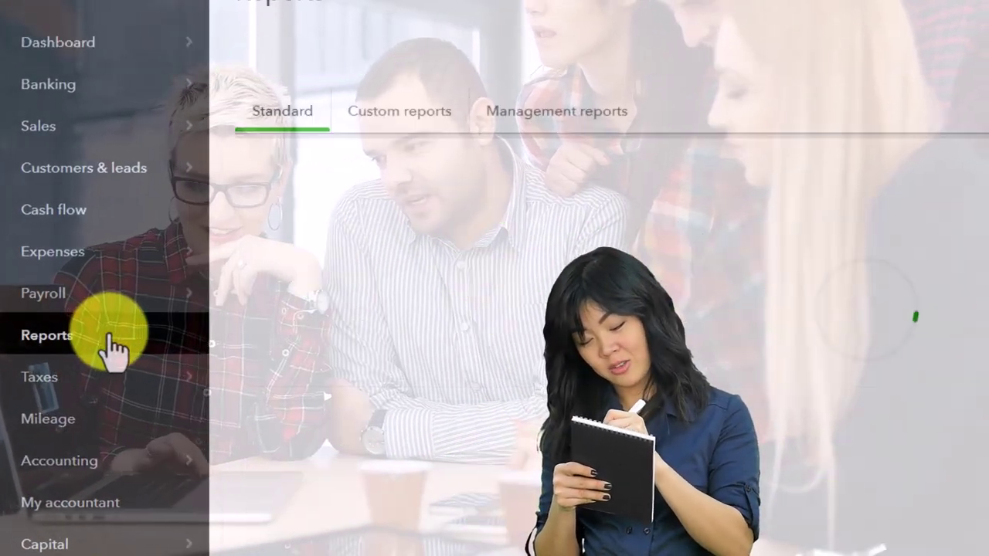
left_click(358, 364)
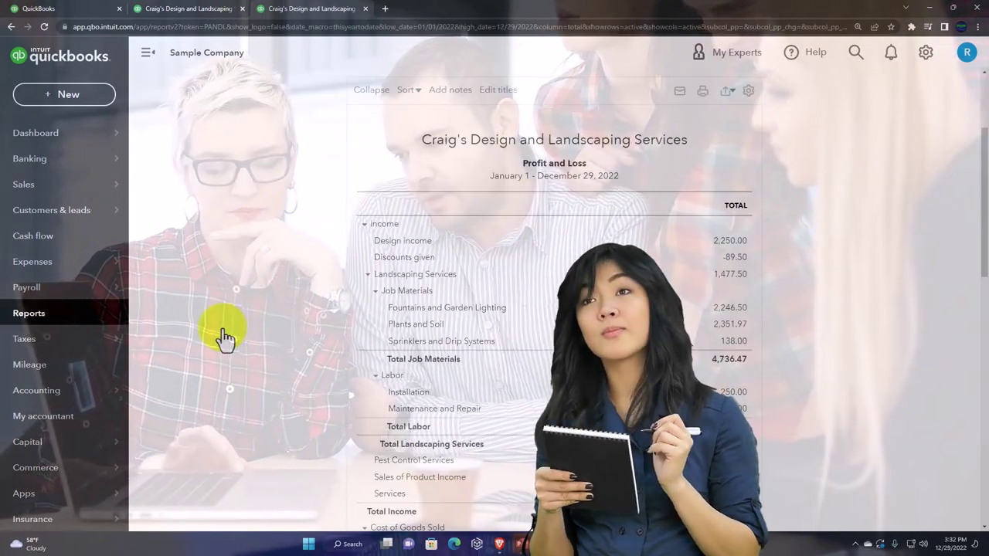
Run the Profit and Loss for 01/01/2022 to 12/31/2022 with the sidebar collapsed.
left_click(147, 53)
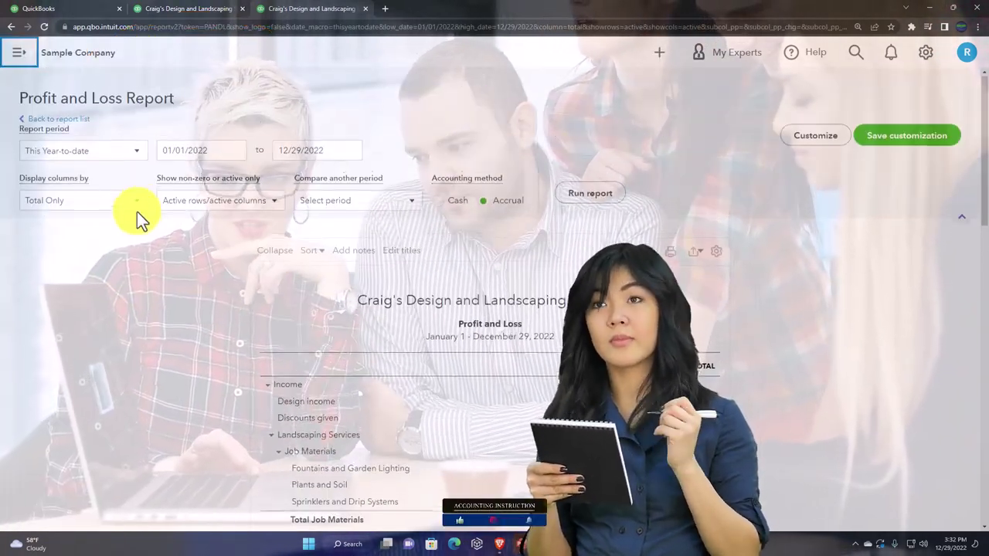
left_click(224, 151)
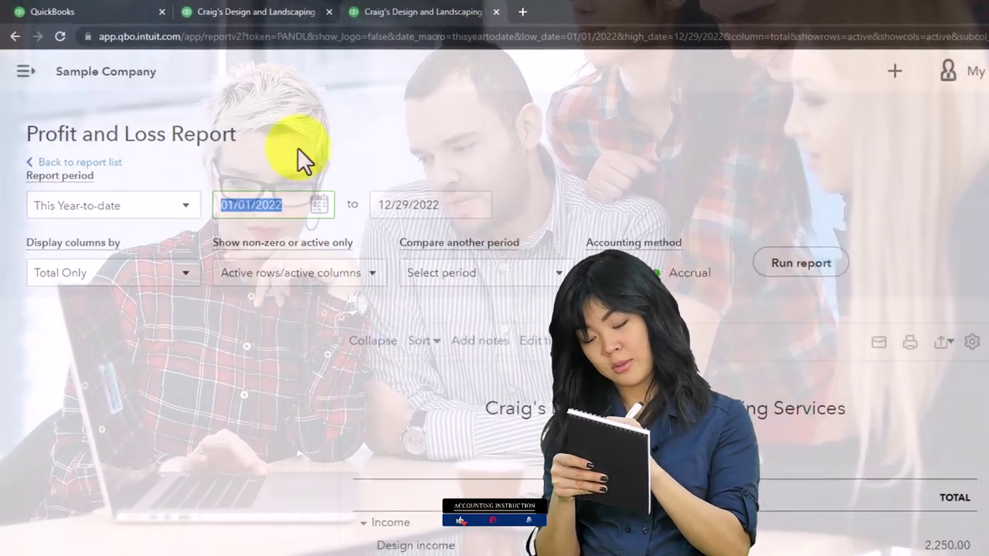
type("0")
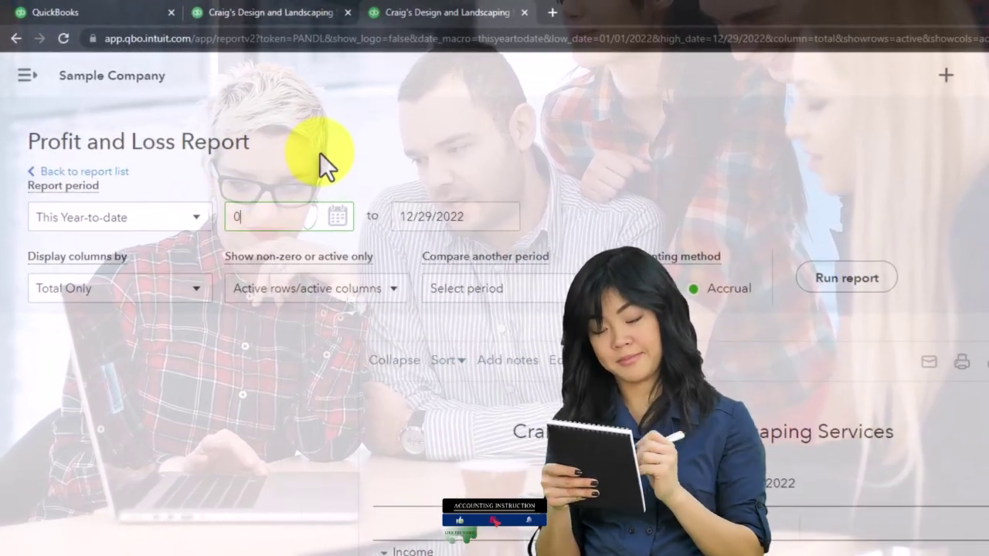
type("1/01/2022")
key("Tab")
type("12/31/2022")
key("Tab")
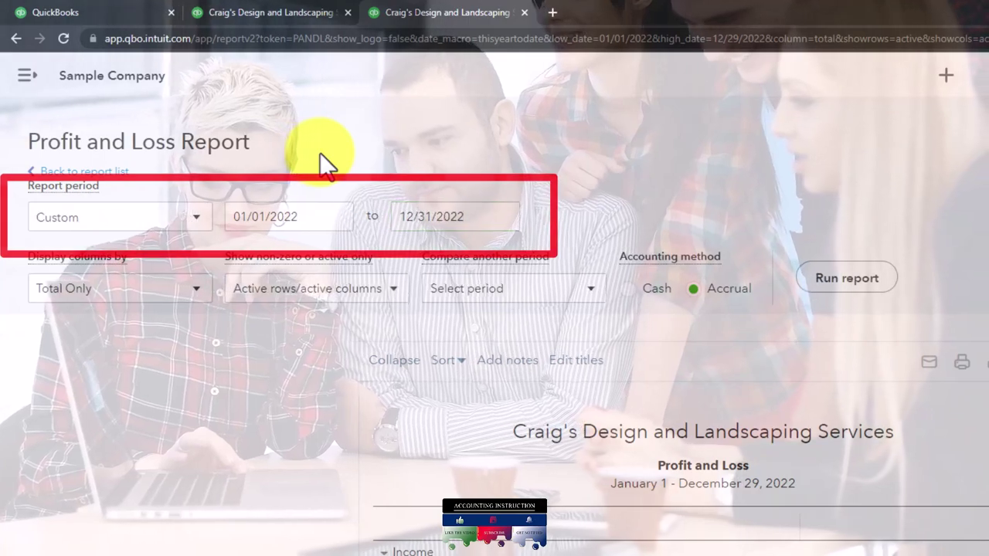
left_click(815, 280)
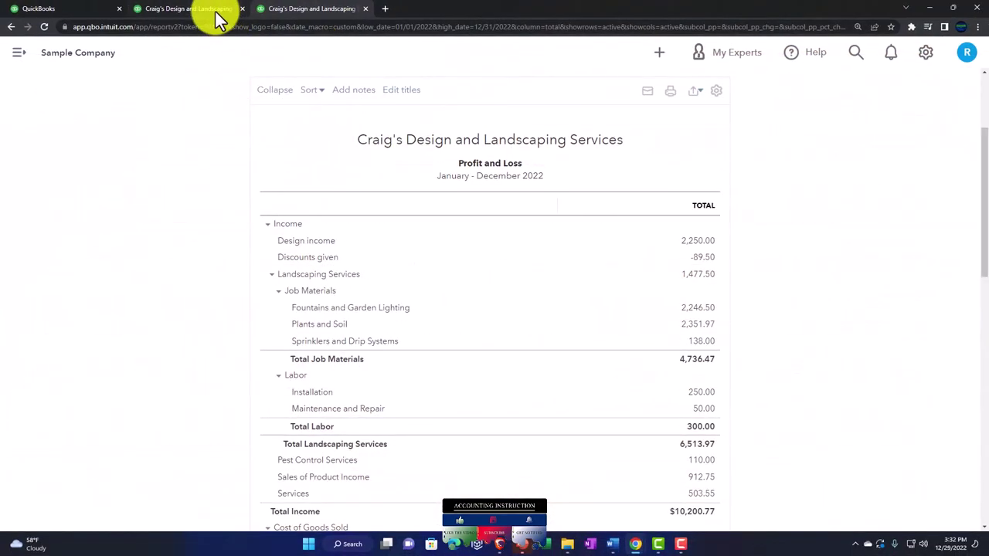
In the Balance Sheet tab, collapse the sidebar and run the report starting 01/01/2022, ending 12/31/2022.
left_click(215, 10)
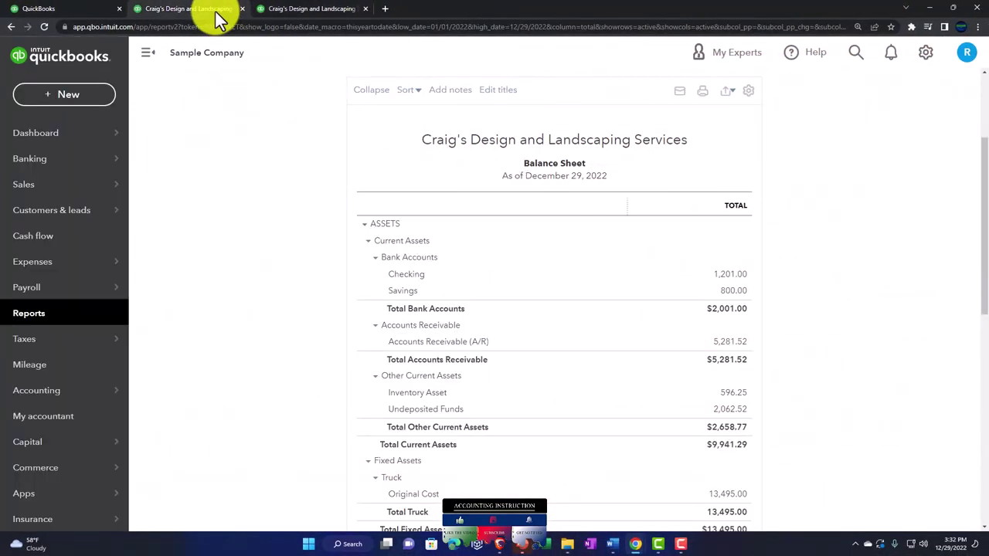
left_click(149, 55)
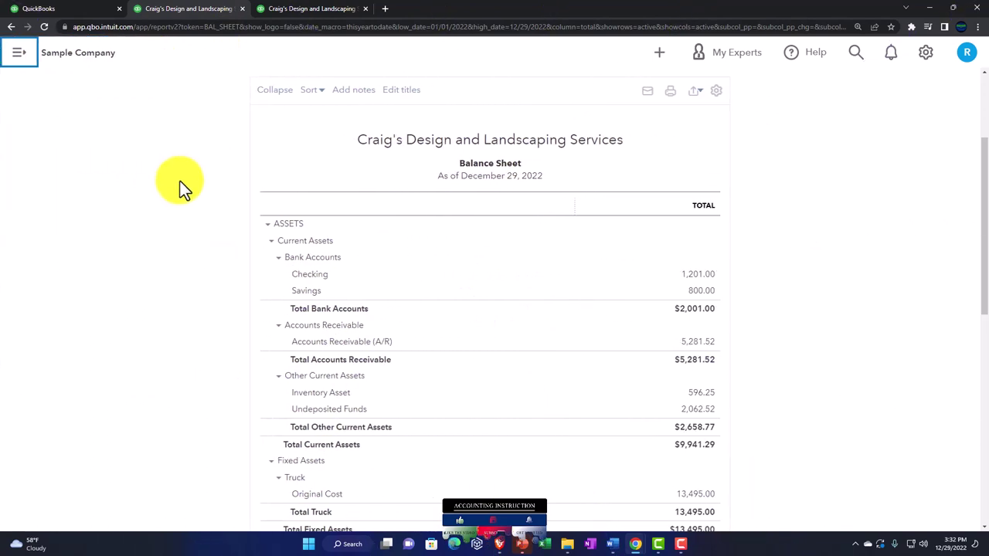
scroll(181, 188, "up", 5)
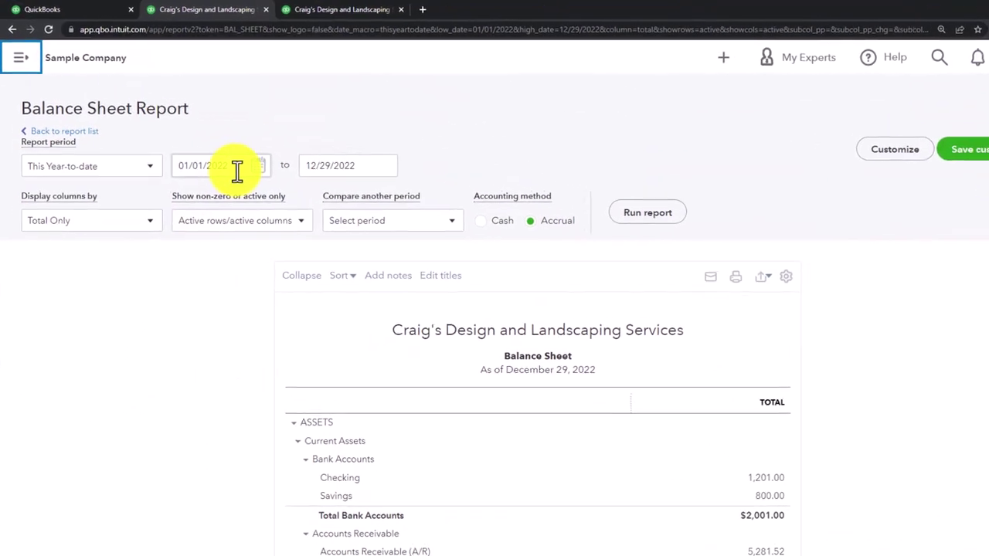
triple_click(237, 171)
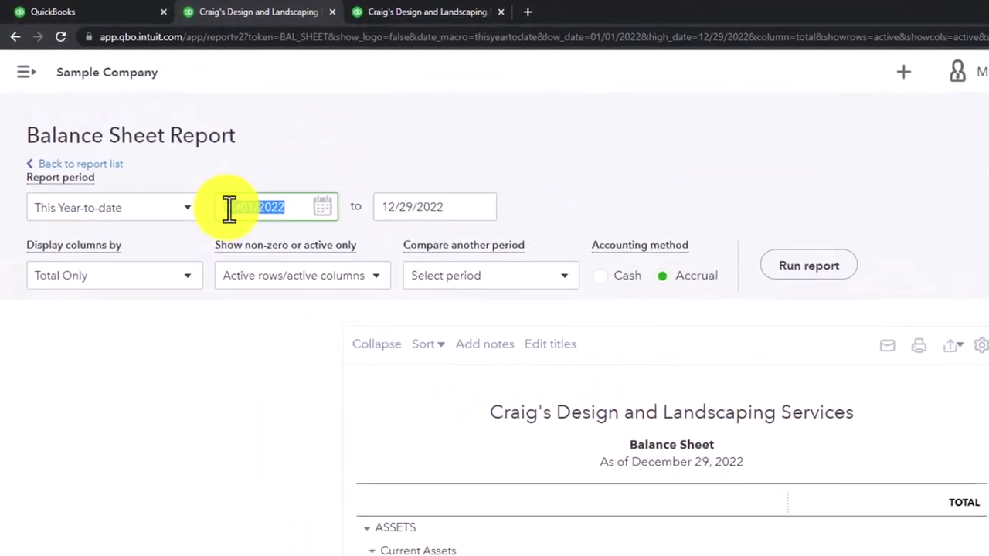
type("01/01/2022")
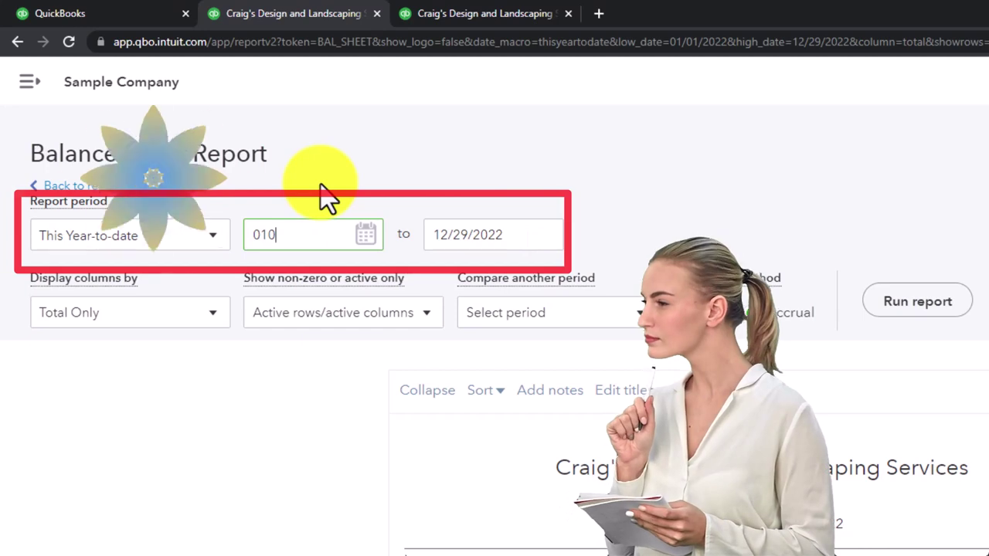
key("Tab")
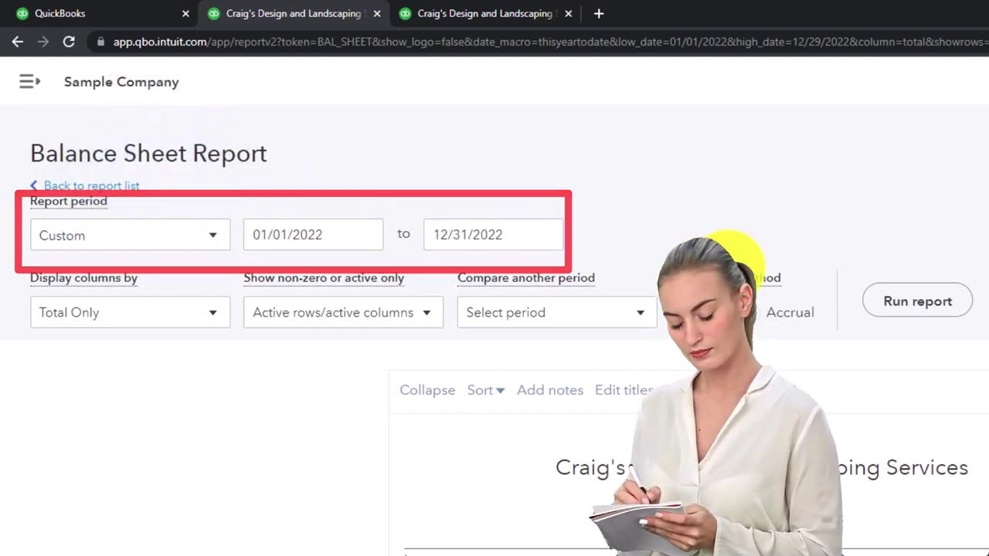
left_click(879, 307)
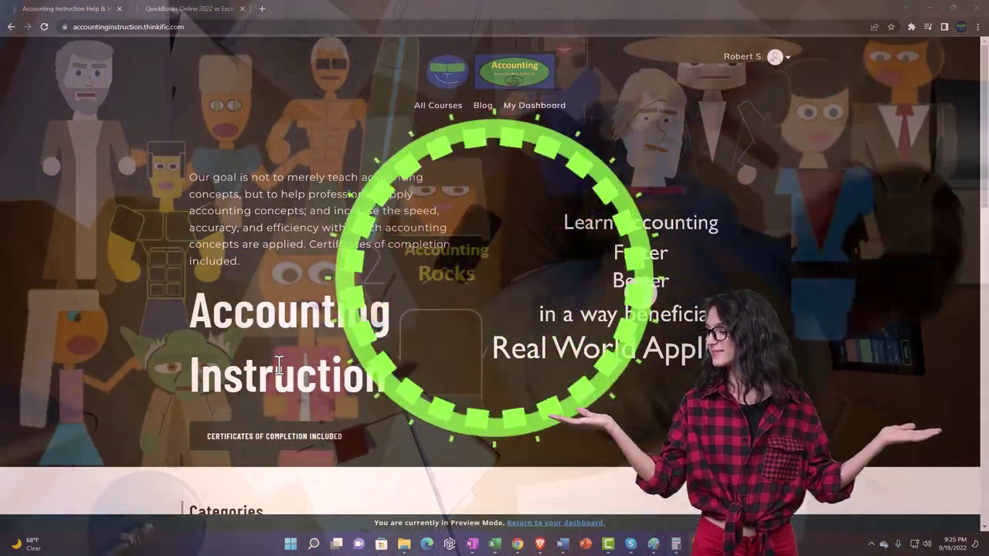
In the QuickBooks Online vs Excel course tab, expand the OneNote - Getting Started 2022 lessons.
scroll(139, 431, "down", 7)
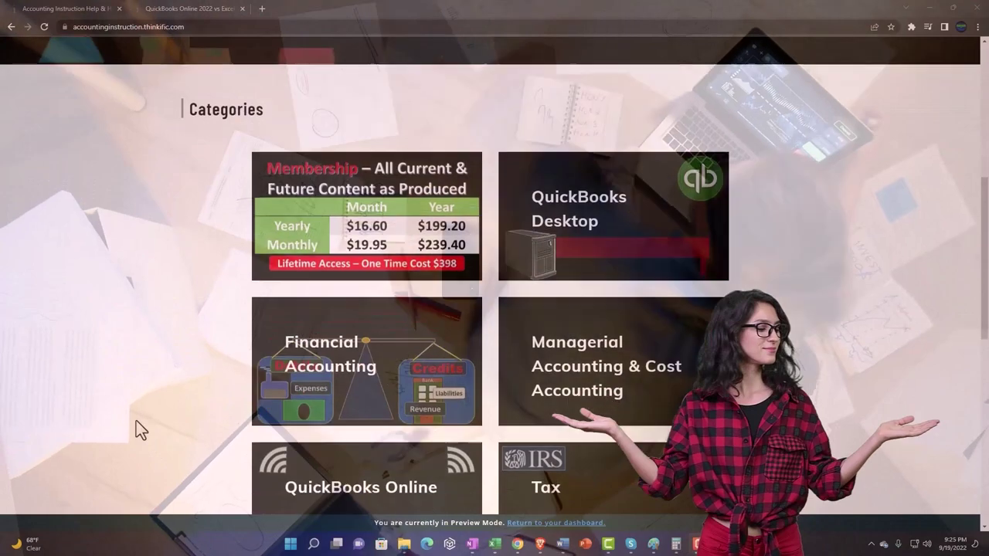
scroll(136, 421, "down", 5)
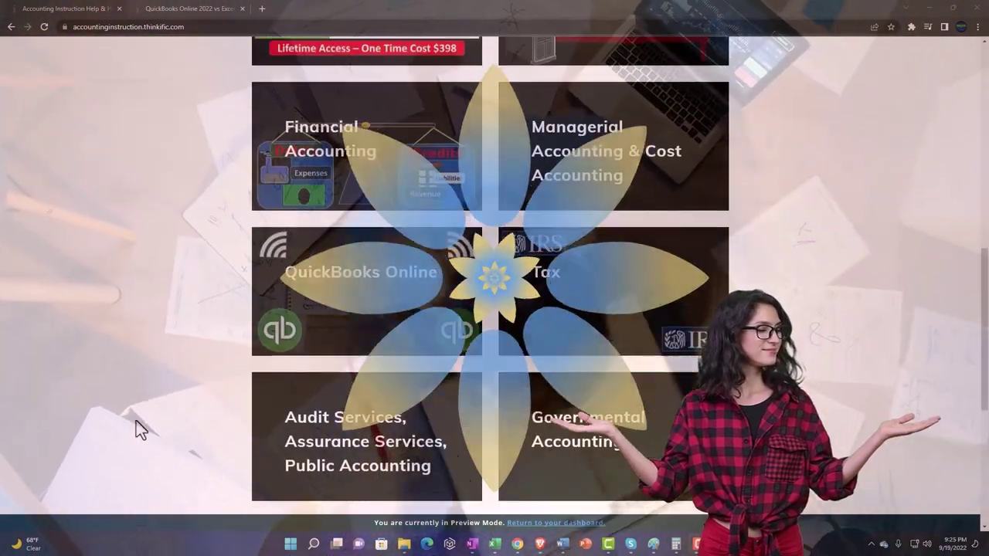
scroll(135, 423, "down", 1)
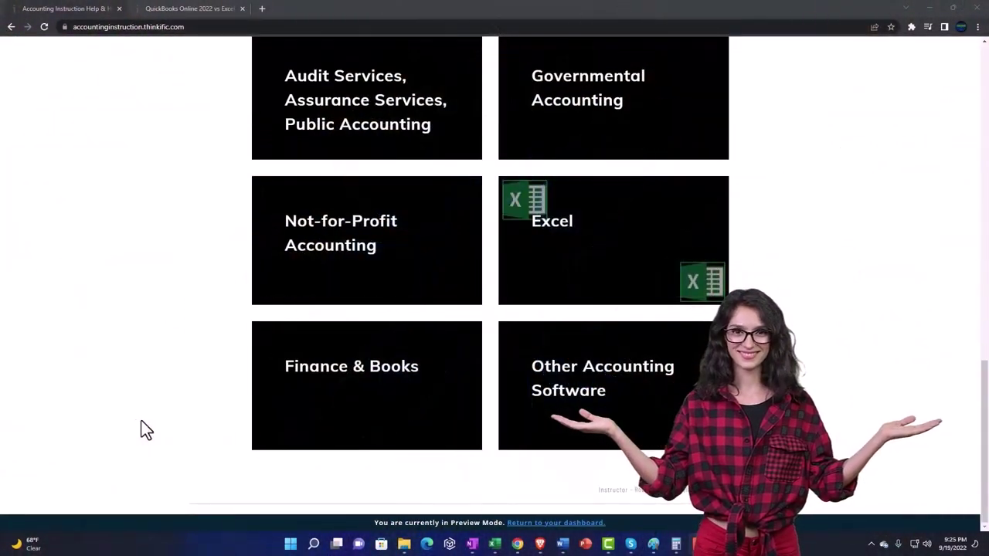
left_click(178, 9)
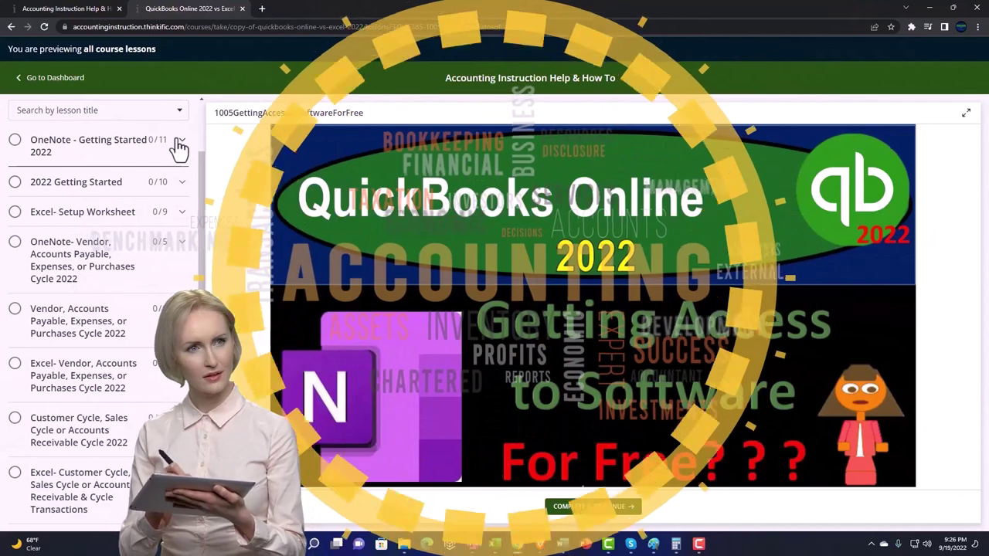
left_click(180, 144)
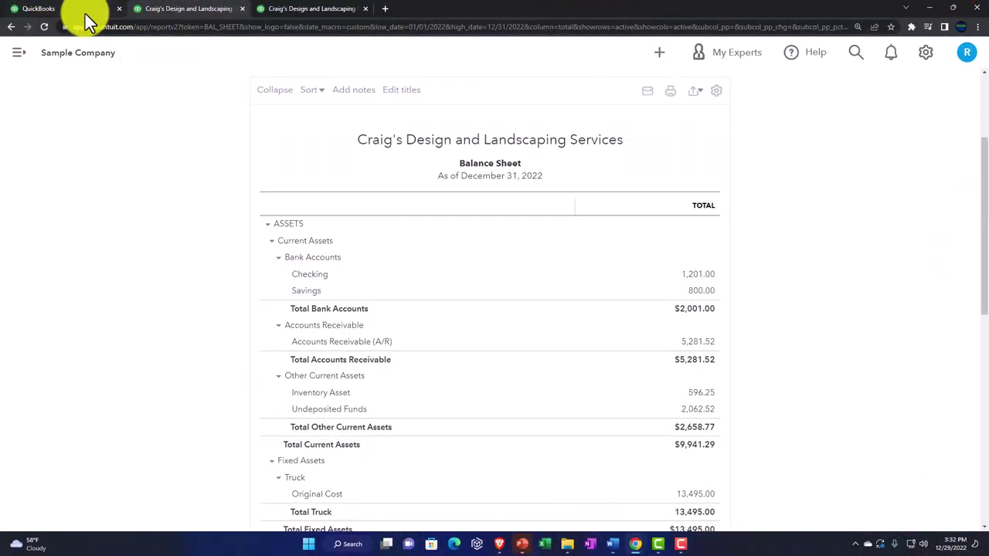
Review the + New transaction menu on the QuickBooks homepage, then return to the Balance Sheet tab.
left_click(86, 14)
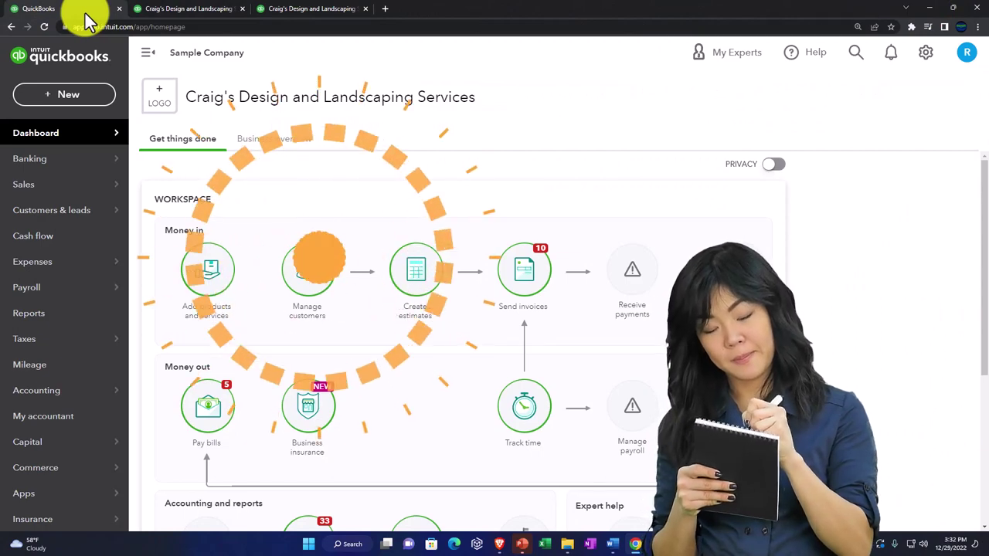
left_click(84, 99)
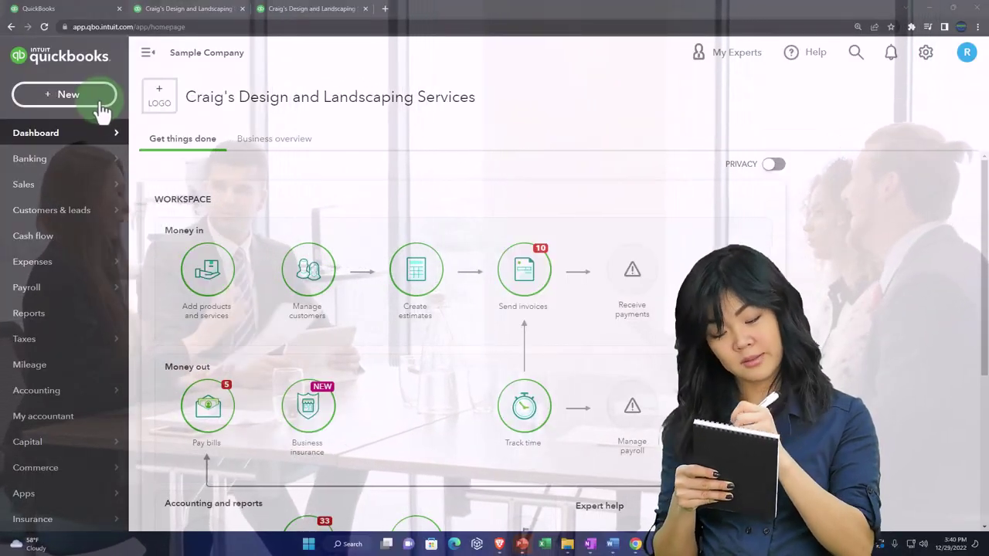
left_click(103, 110)
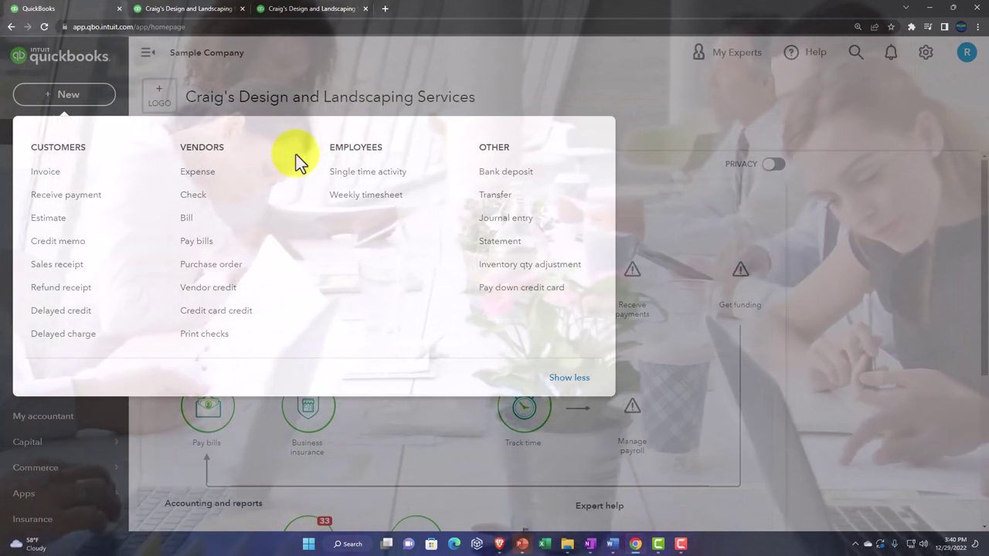
left_click(303, 17)
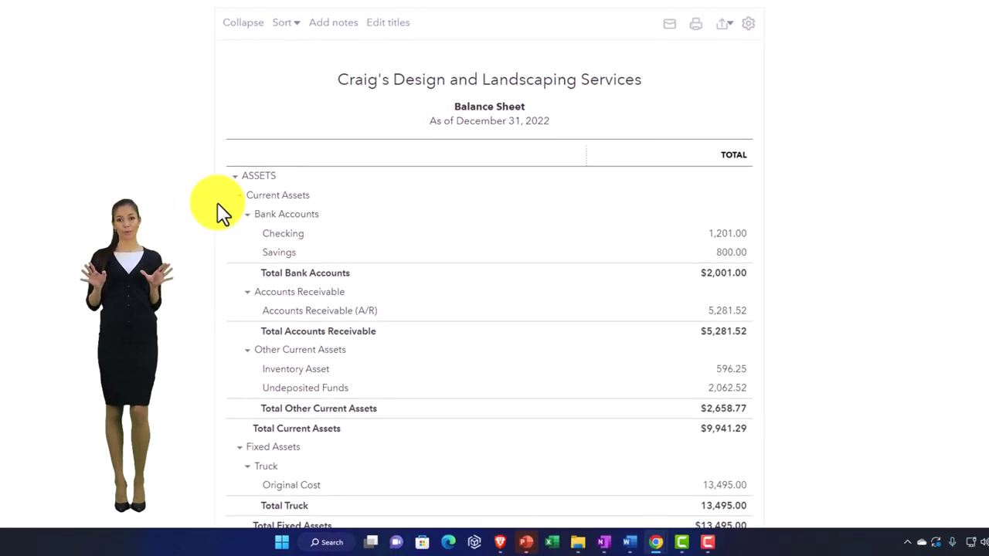
Switch to the third tab showing the January - December 2022 Profit and Loss.
left_click(306, 11)
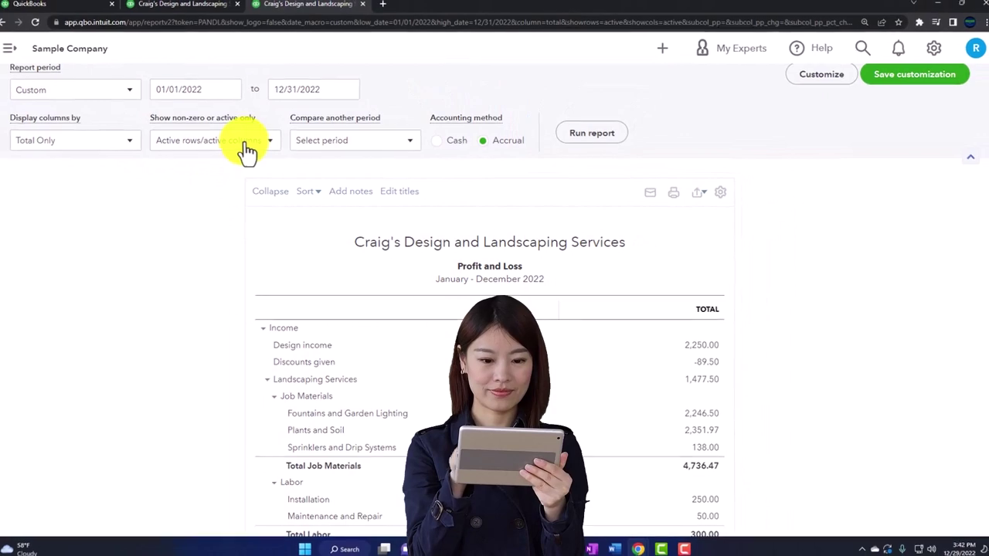
Duplicate the Profit and Loss report tab.
right_click(318, 12)
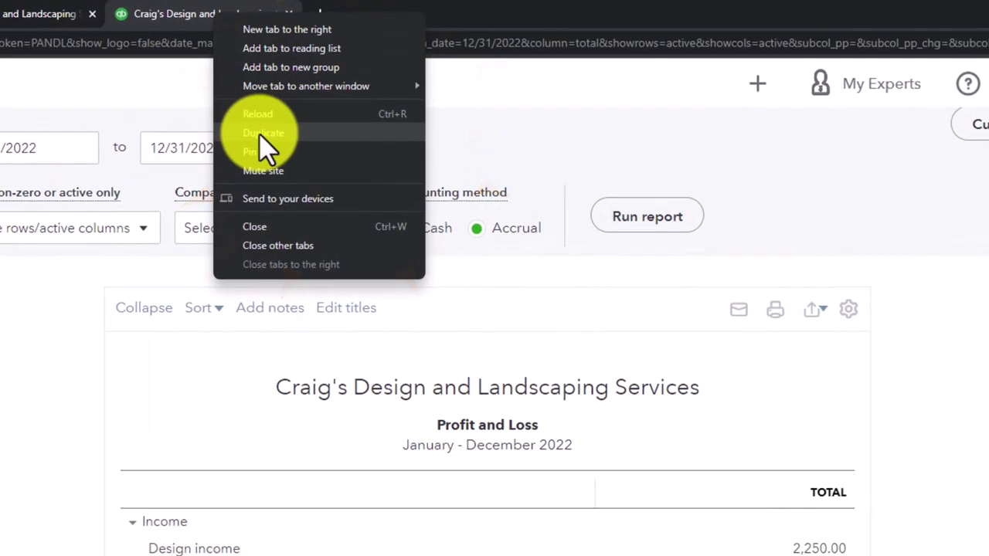
left_click(262, 133)
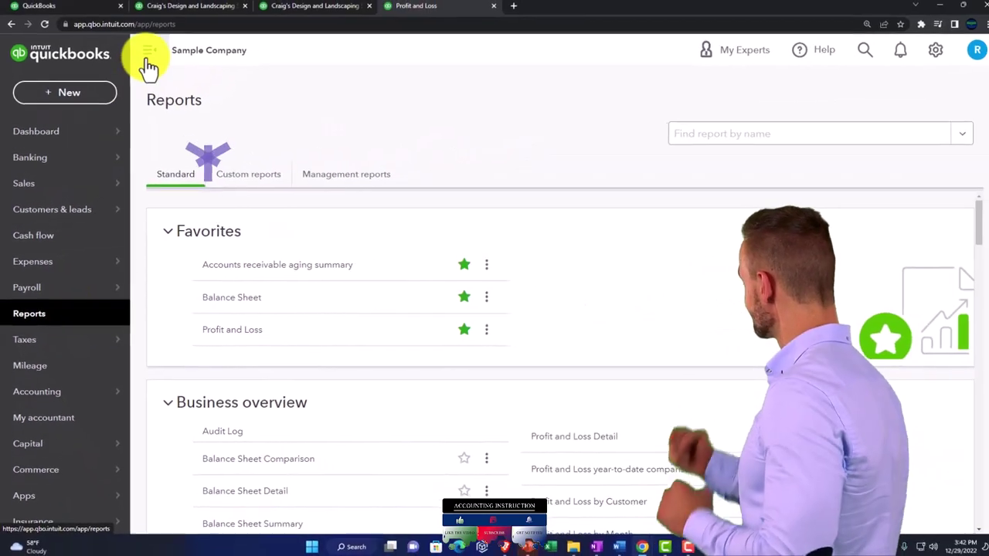
Collapse the sidebar, browse the Custom and Management report lists, then go back to Standard reports.
left_click(147, 59)
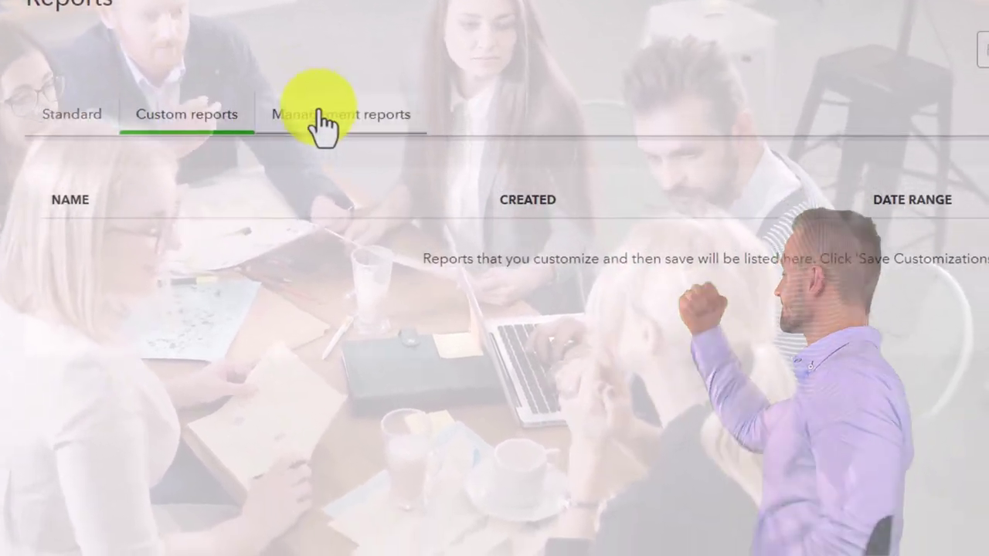
left_click(321, 120)
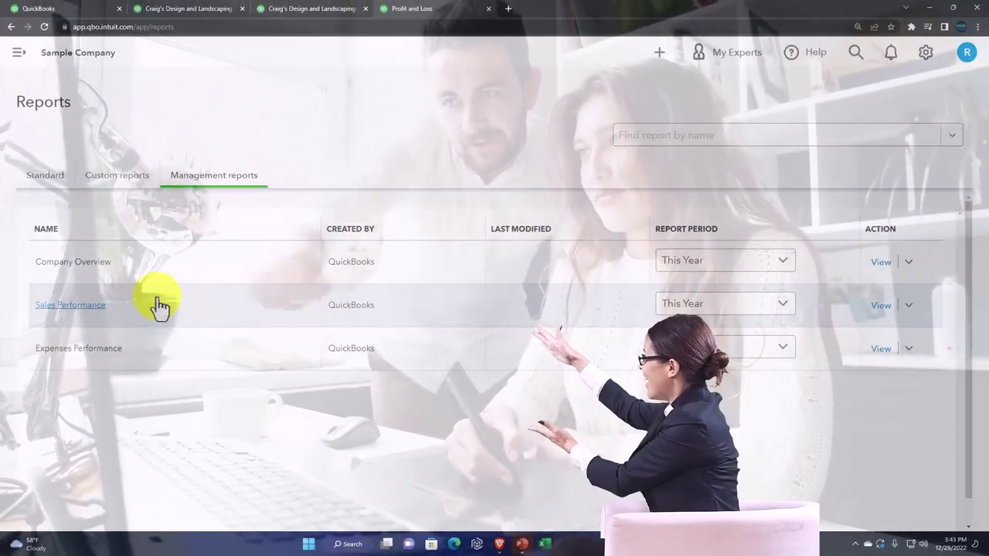
left_click(154, 258)
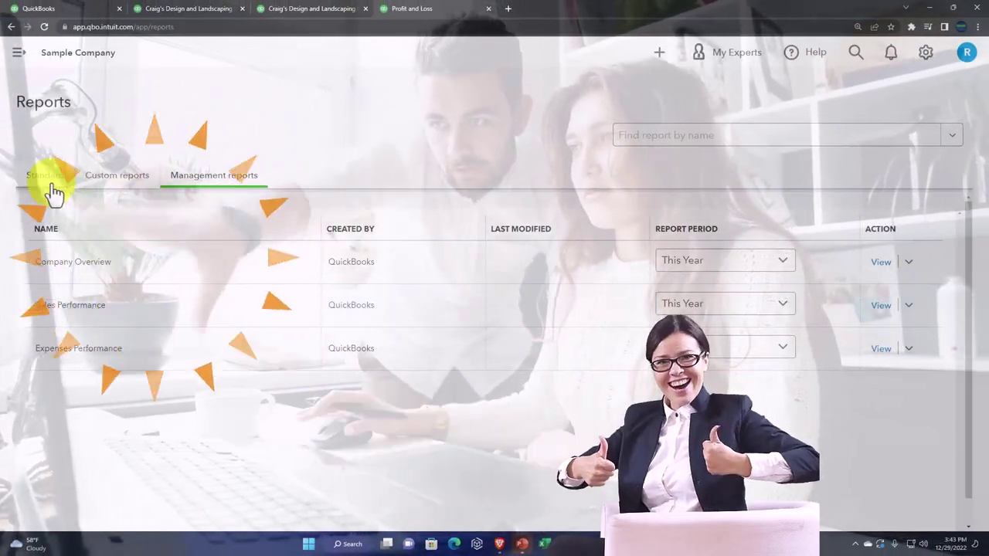
left_click(51, 184)
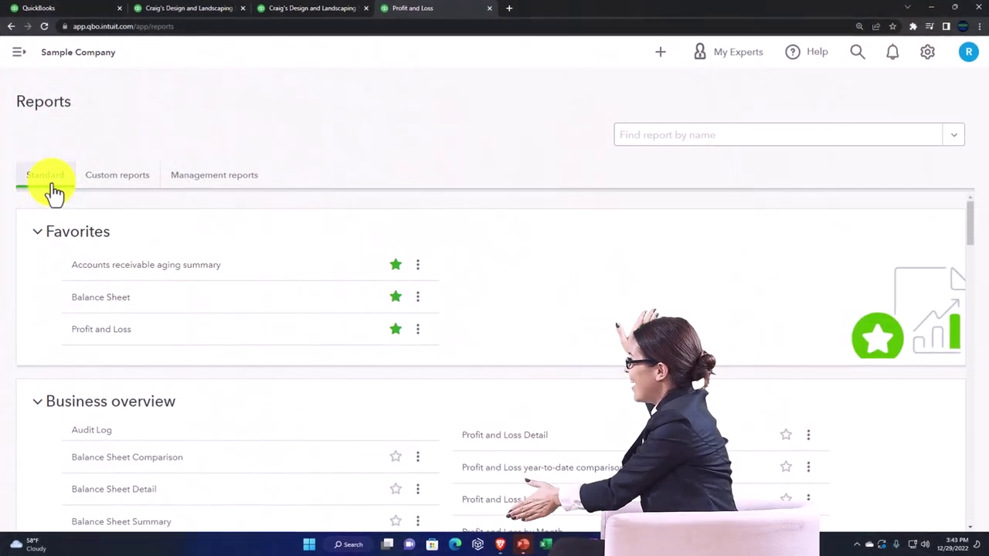
Star Balance Sheet Comparison as a favourite and unstar Profit and Loss.
scroll(18, 251, "down", 1)
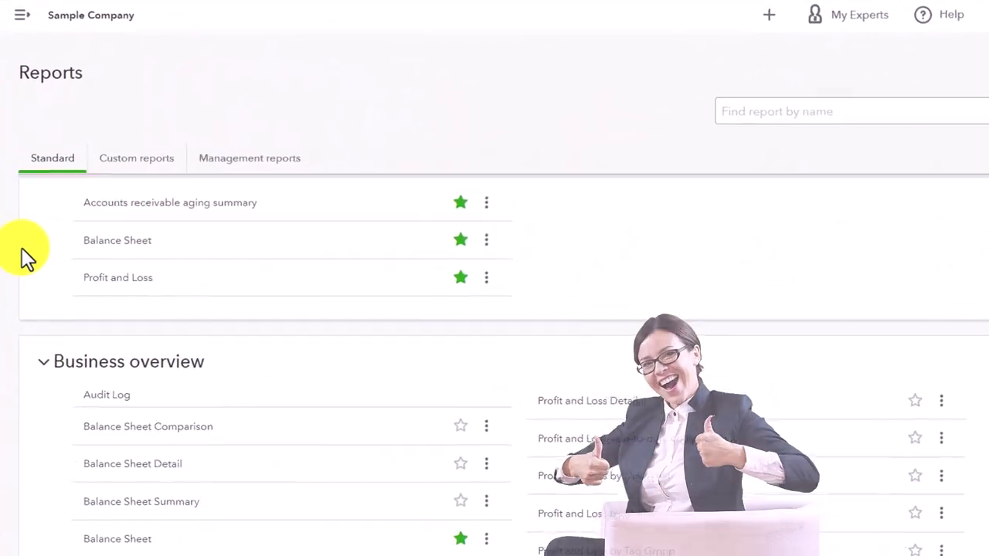
scroll(21, 249, "up", 1)
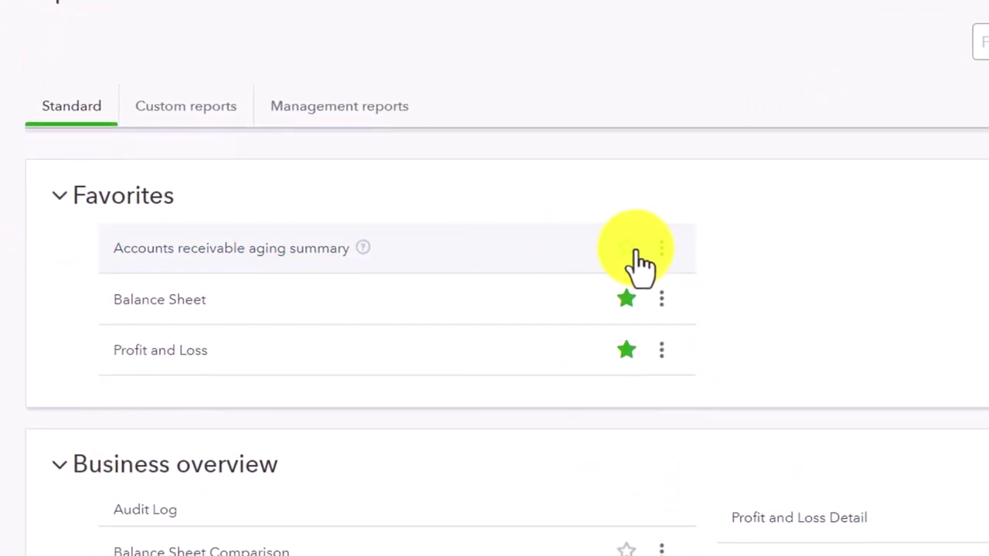
left_click(599, 260)
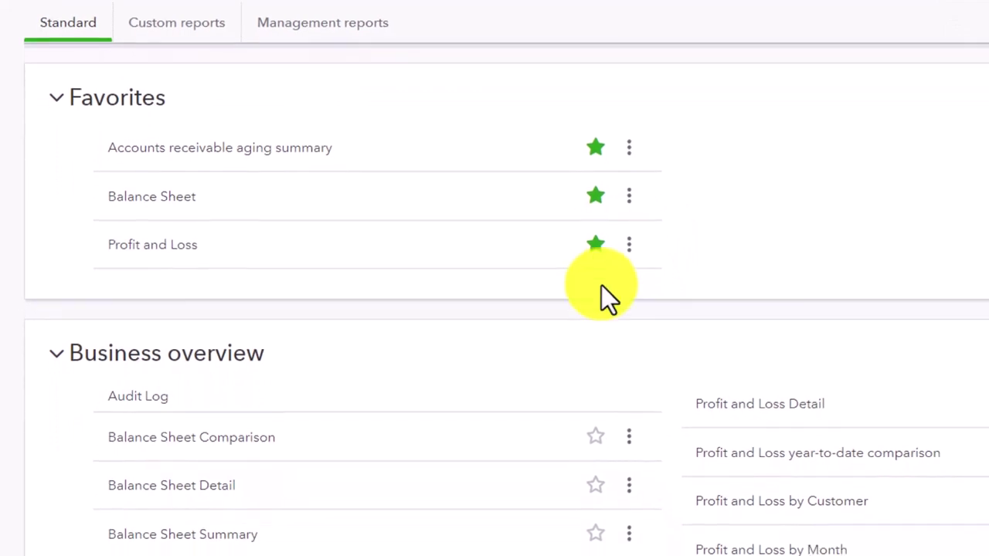
scroll(596, 347, "down", 1)
left_click(536, 381)
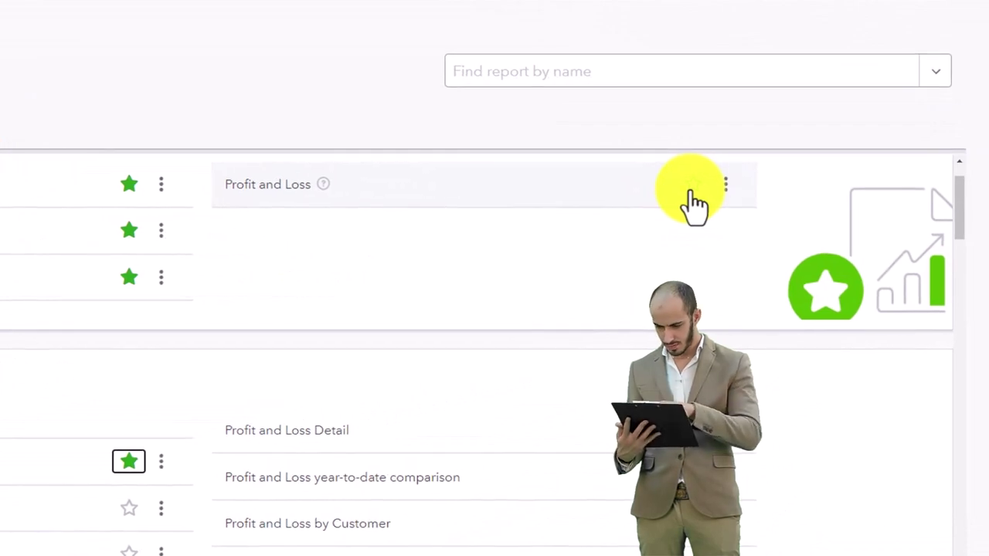
left_click(690, 189)
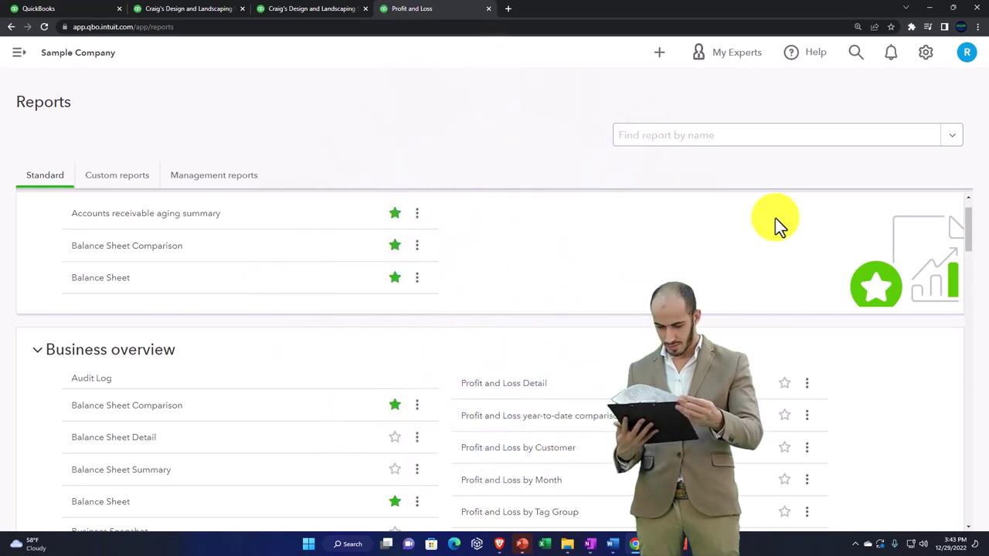
scroll(278, 390, "up", 2)
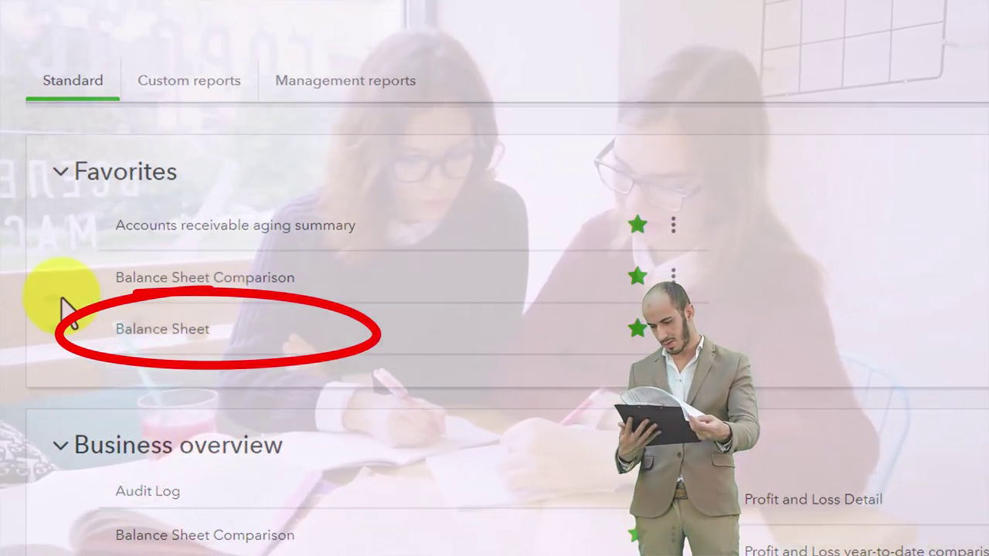
scroll(60, 301, "down", 3)
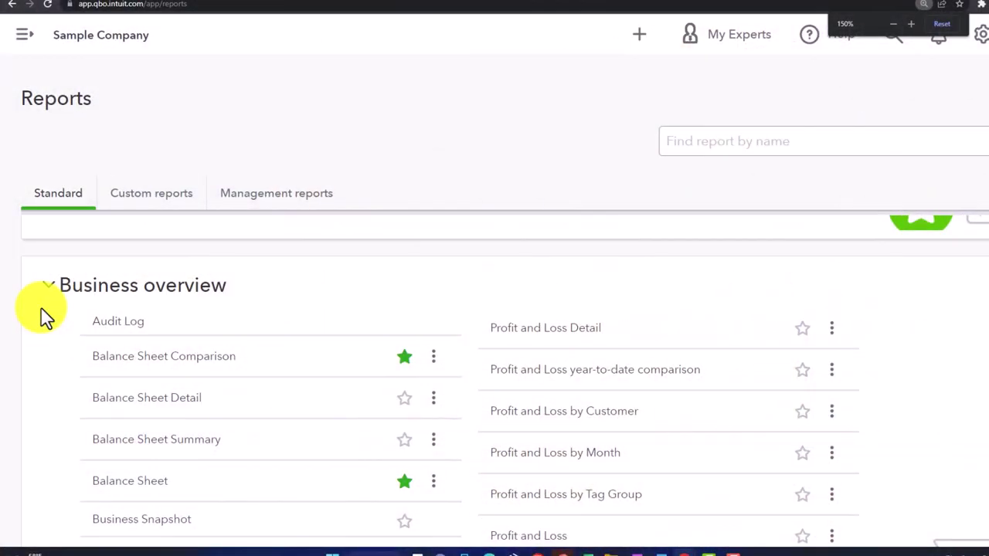
Adjust the Reports page zoom, then open the Audit Log report in a fifth tab and switch to it.
key("ctrl+plus")
scroll(45, 315, "down", 1)
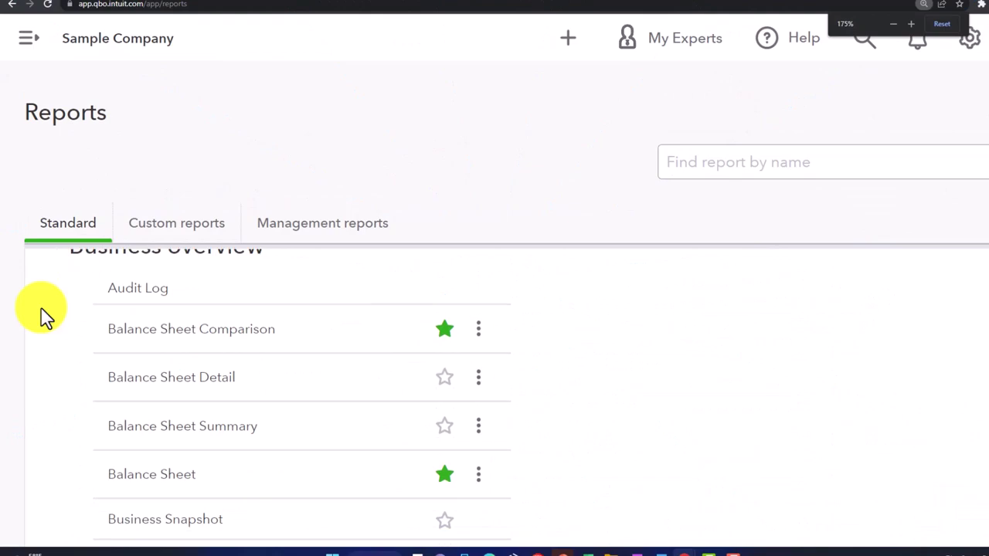
key("ctrl+minus")
scroll(430, 361, "up", 1)
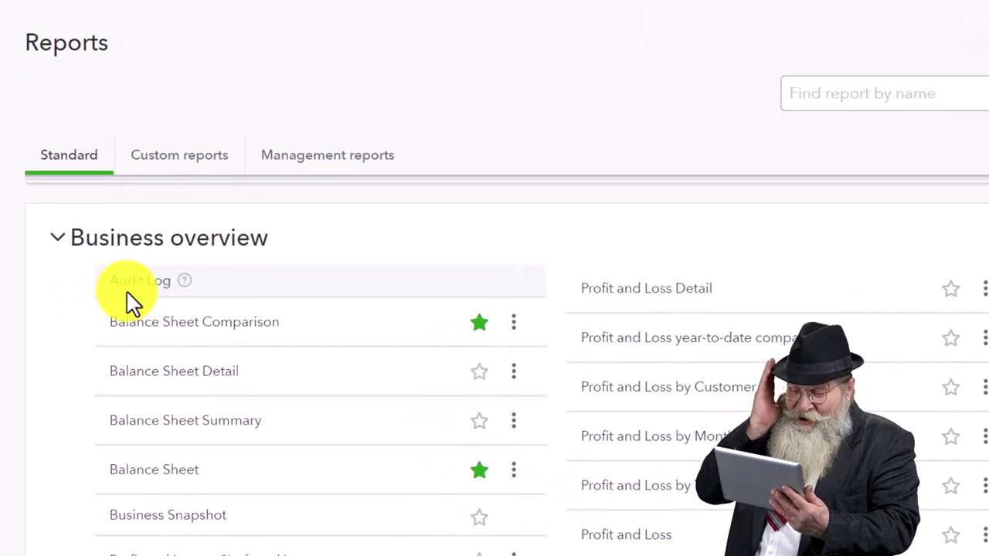
right_click(152, 271)
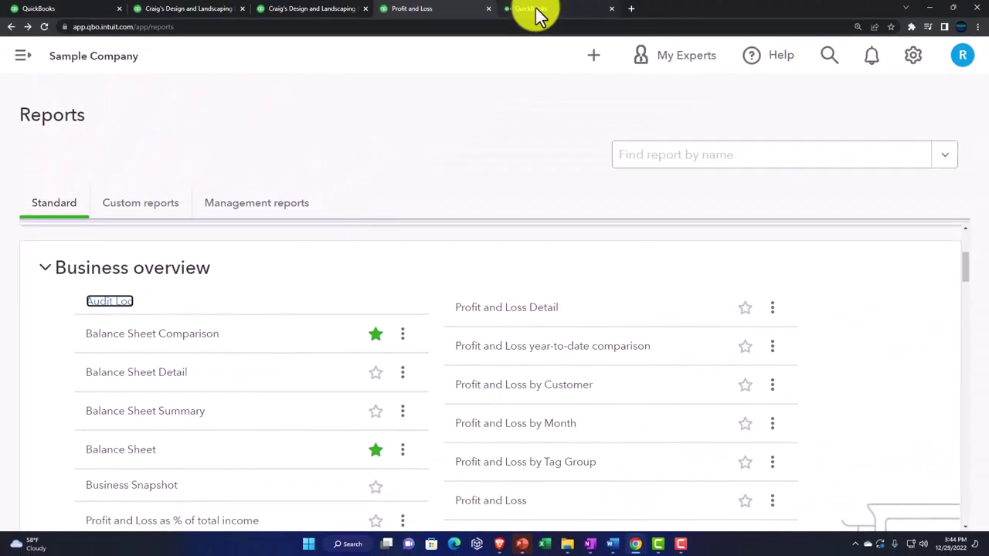
left_click(535, 8)
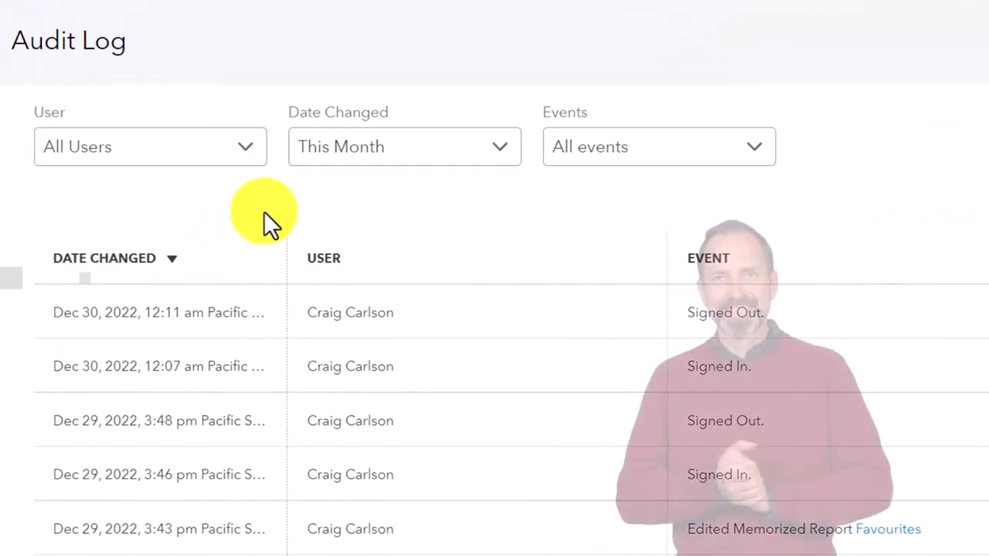
Scroll through the Audit Log's sign-in and edit entries, then go back to the Standard Reports list.
scroll(263, 211, "down", 1)
scroll(264, 211, "down", 1)
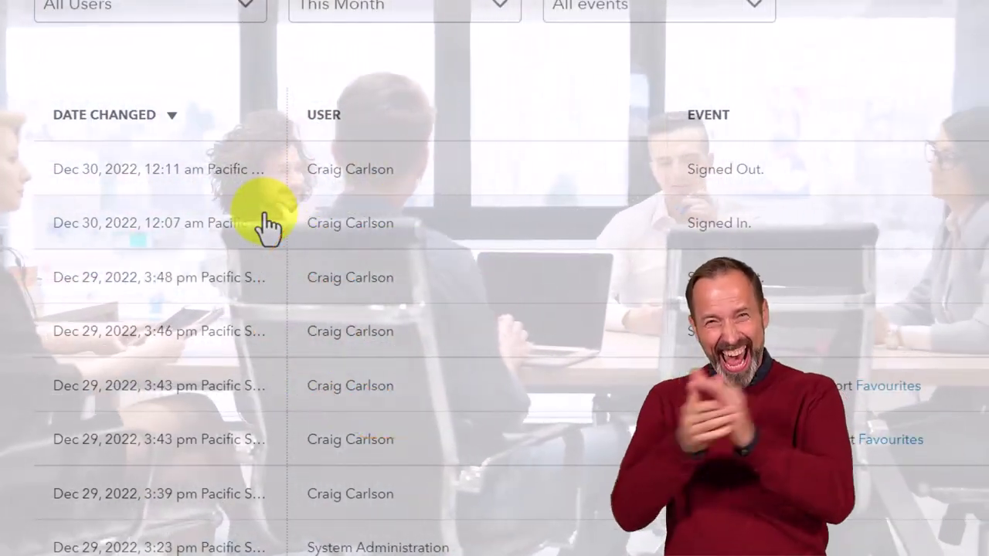
scroll(263, 220, "down", 4)
scroll(263, 211, "down", 7)
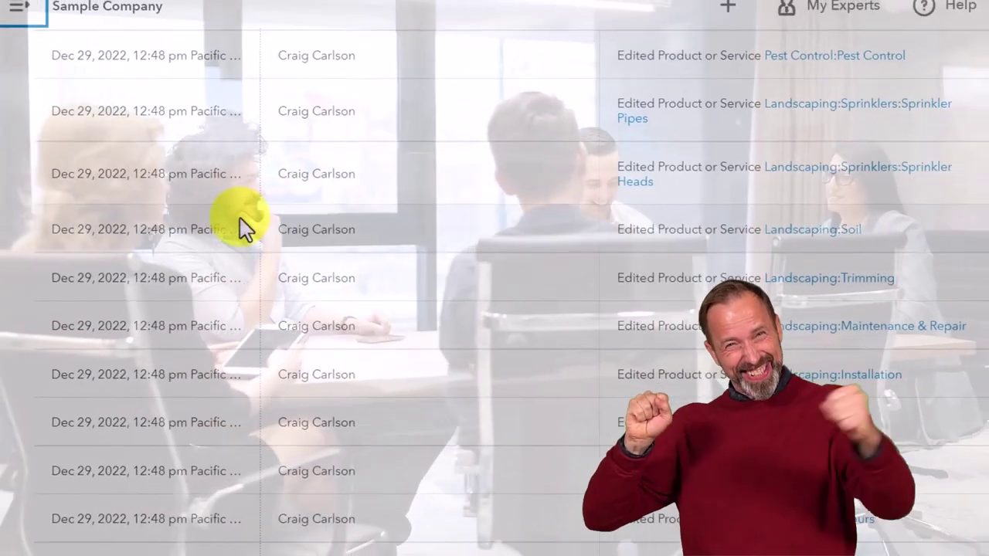
scroll(246, 229, "down", 3)
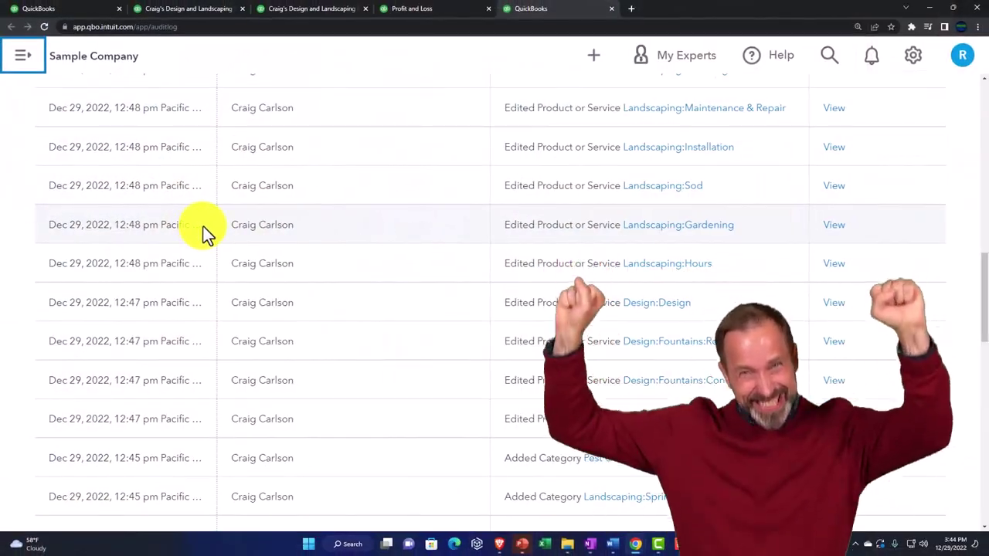
scroll(203, 225, "up", 6)
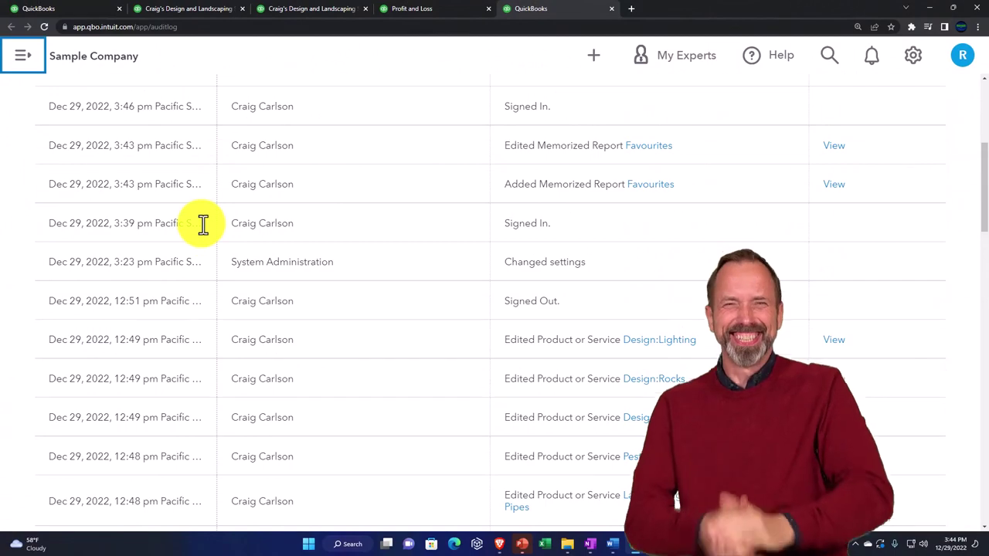
scroll(202, 225, "up", 2)
left_click(186, 193)
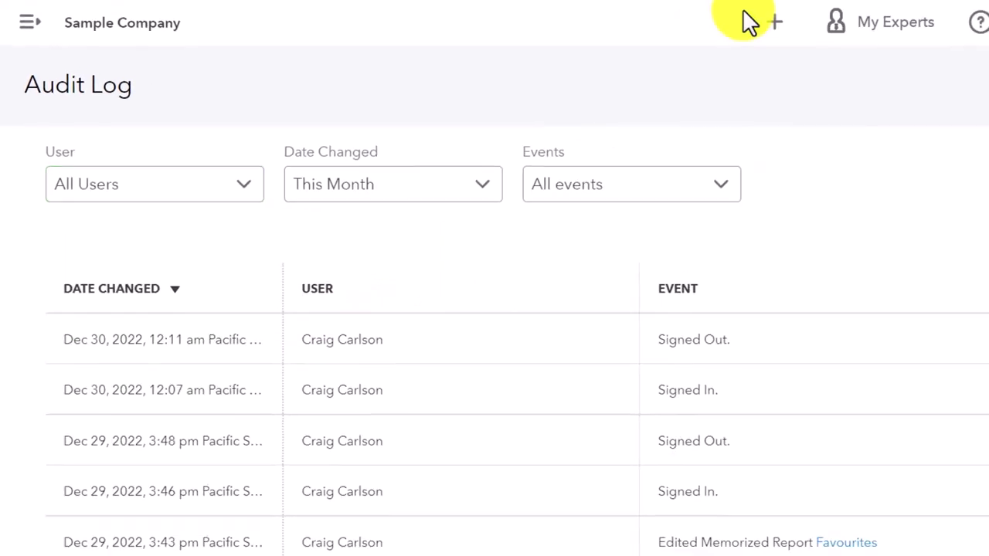
key("alt+Left")
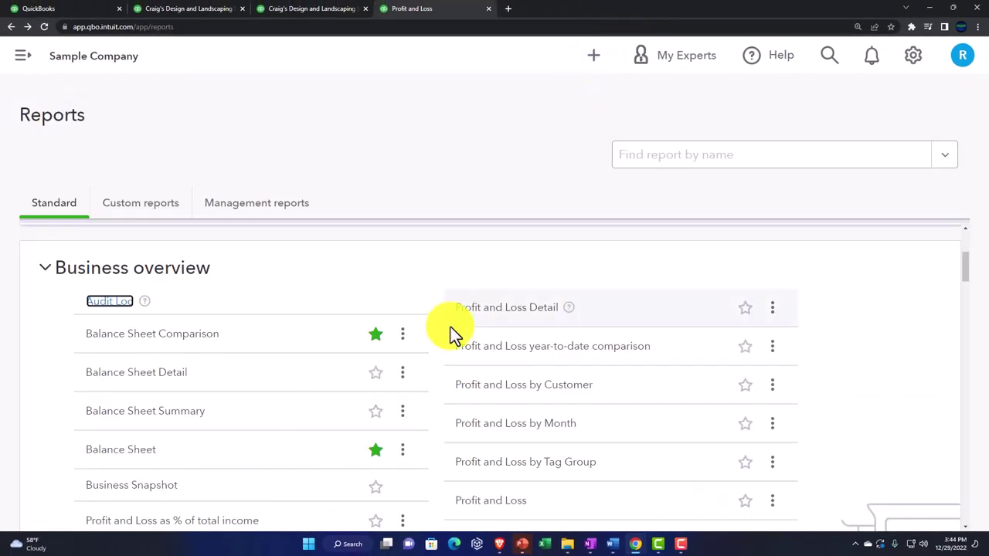
scroll(450, 332, "down", 1)
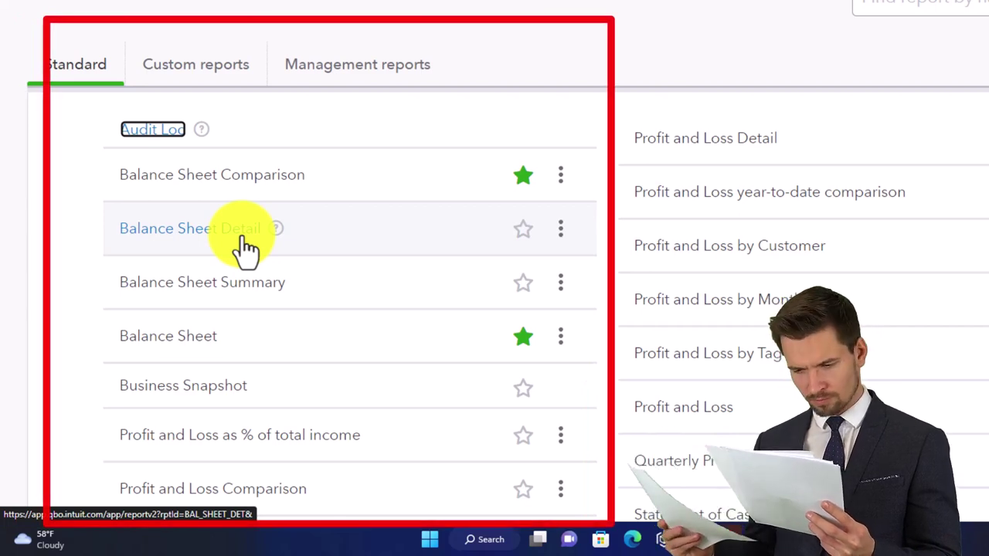
Open Balance Sheet Summary in a new fifth tab and hide the sidebar to widen the report.
scroll(245, 247, "down", 1)
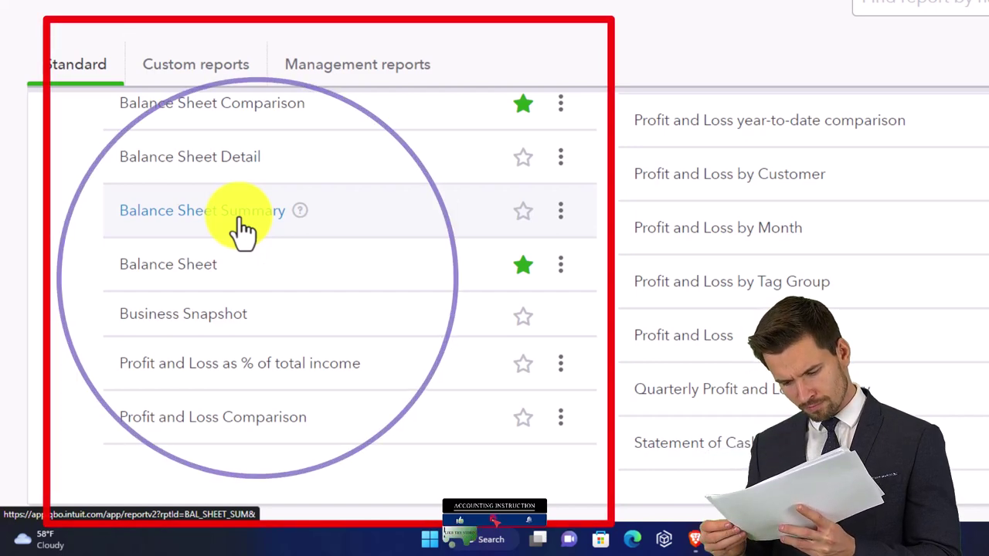
right_click(242, 221)
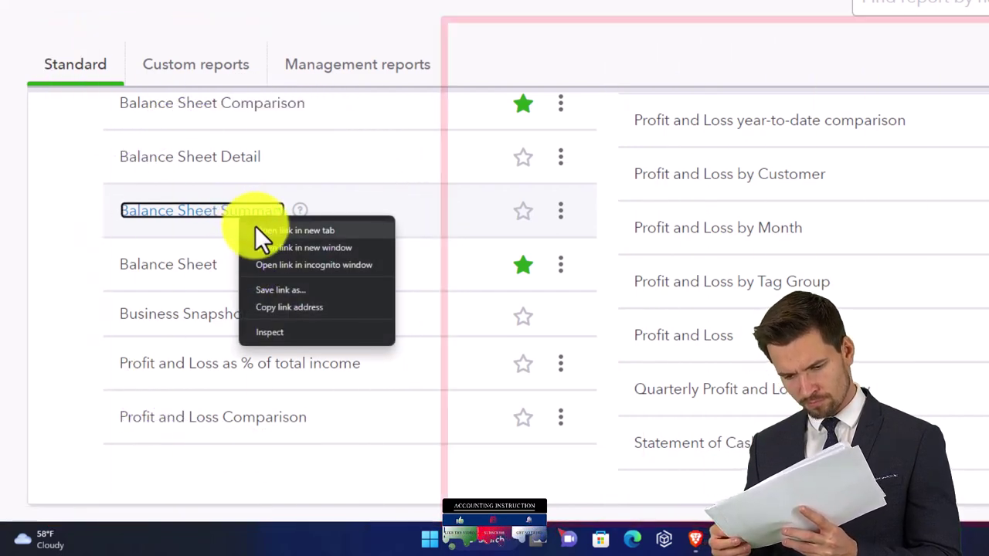
left_click(255, 229)
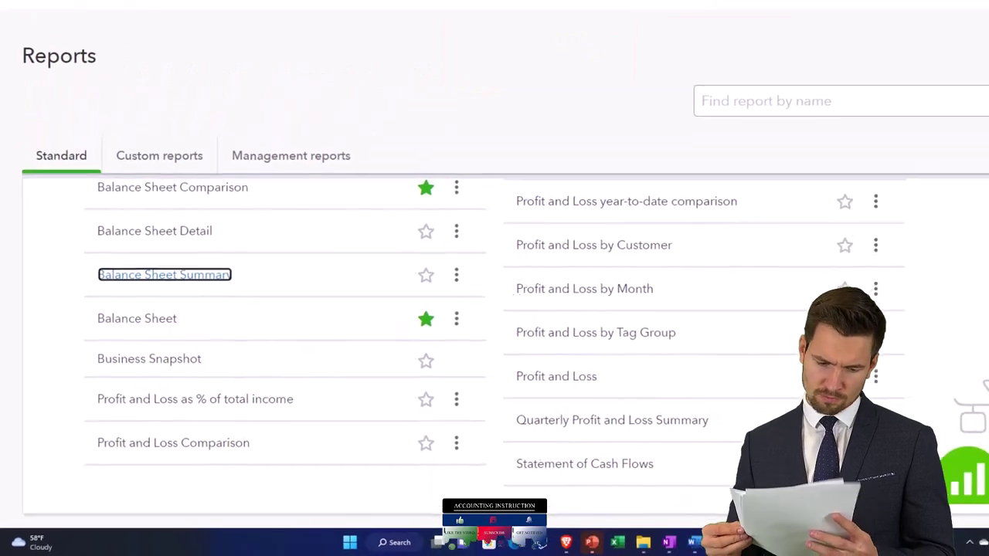
left_click(552, 9)
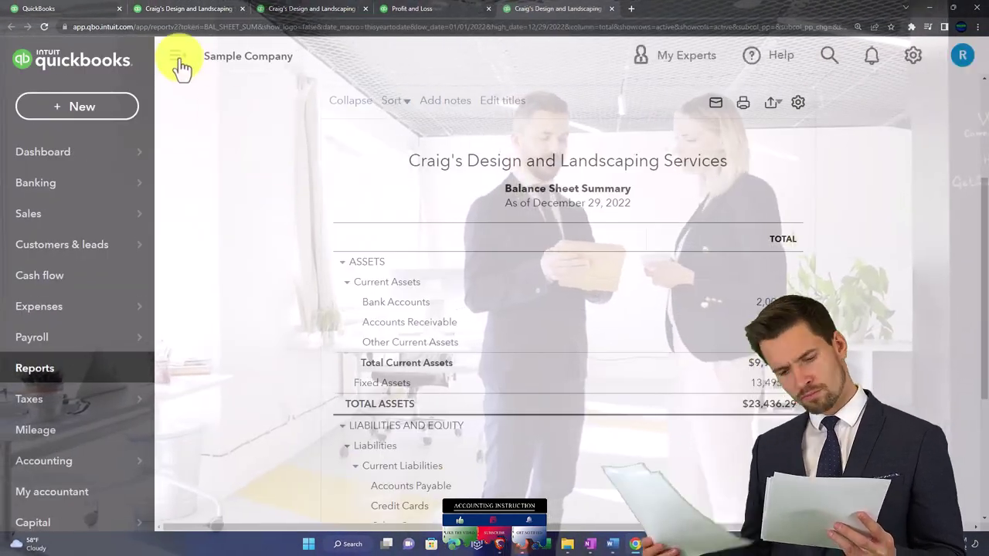
left_click(177, 60)
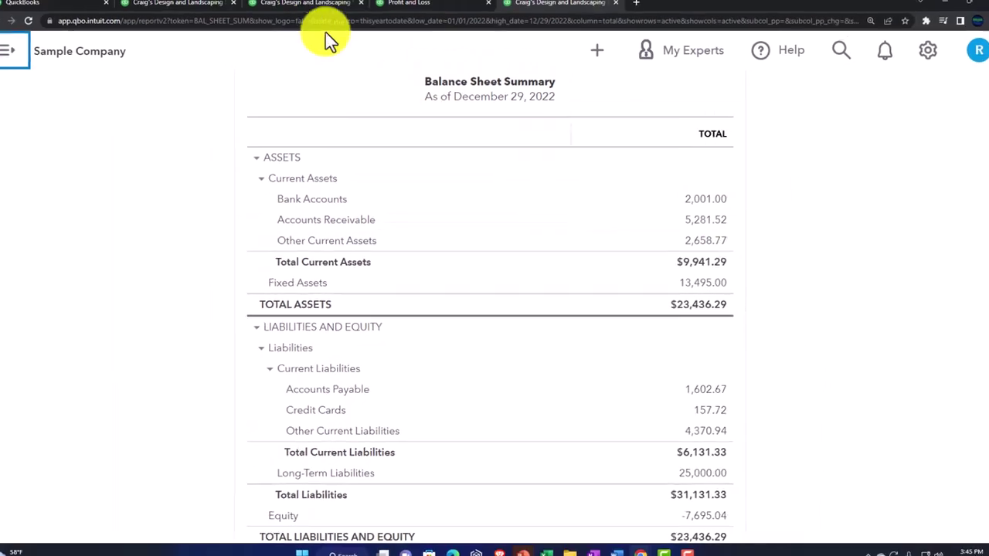
Check the Profit and Loss and full Balance Sheet tabs, collapsing Accounts Receivable, then close the Balance Sheet Summary tab.
left_click(298, 5)
scroll(187, 378, "down", 2)
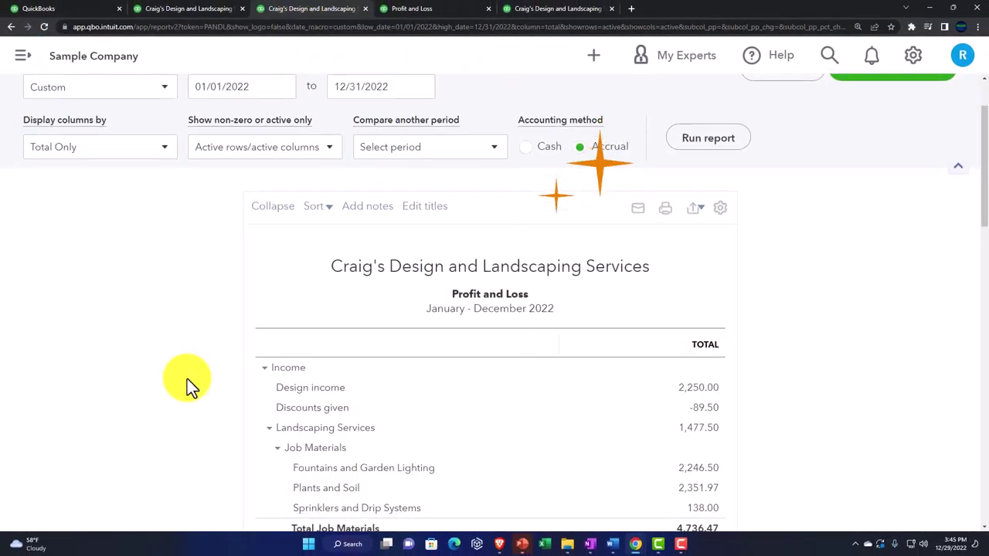
left_click(179, 16)
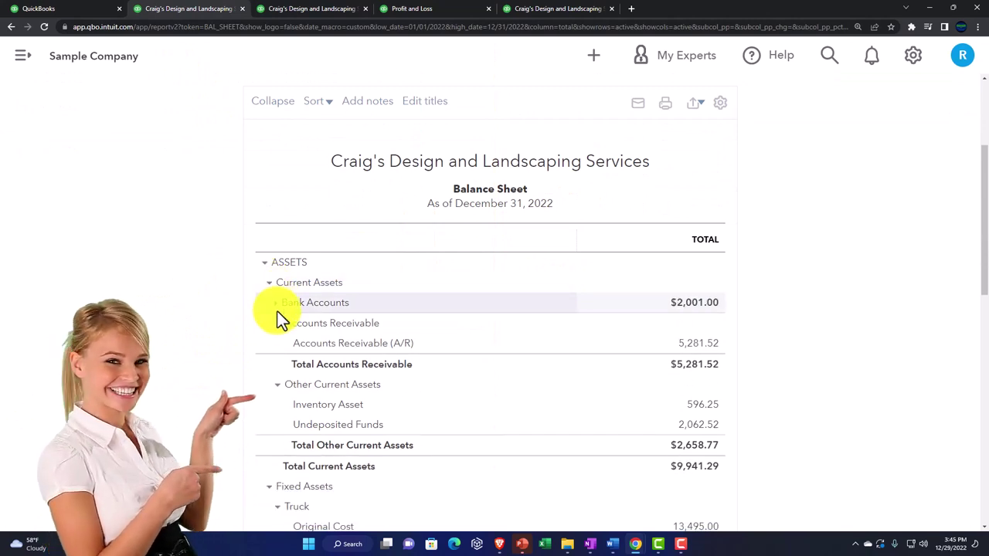
left_click(276, 323)
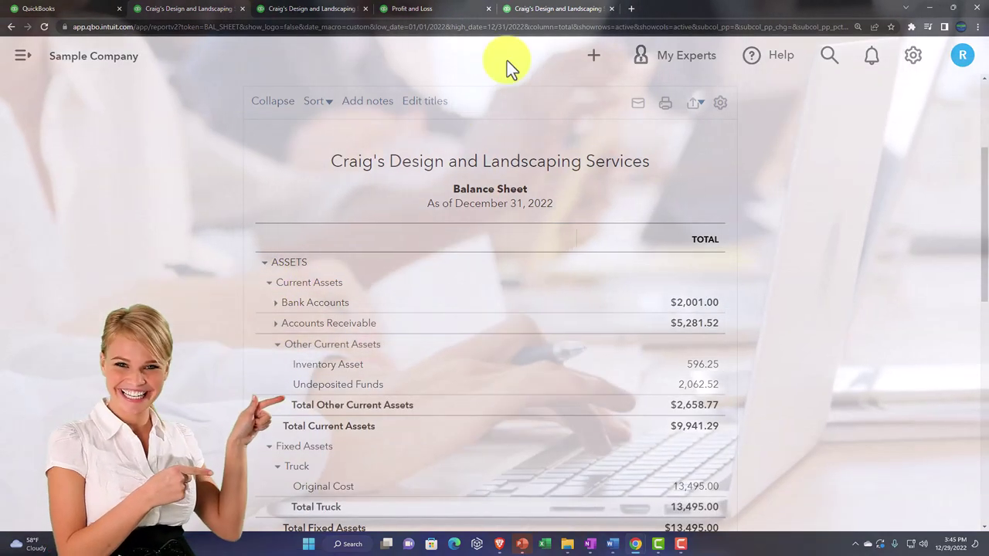
left_click(534, 16)
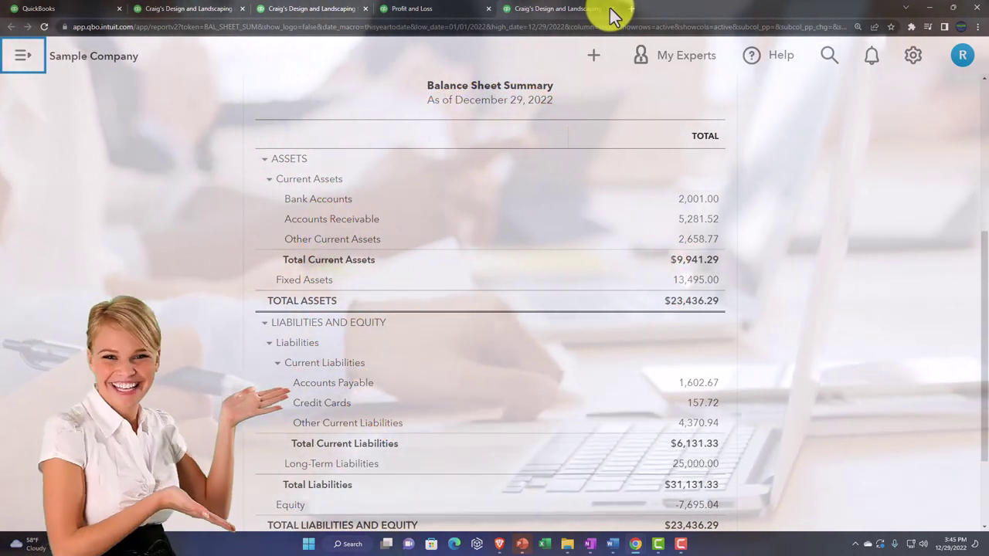
left_click(610, 9)
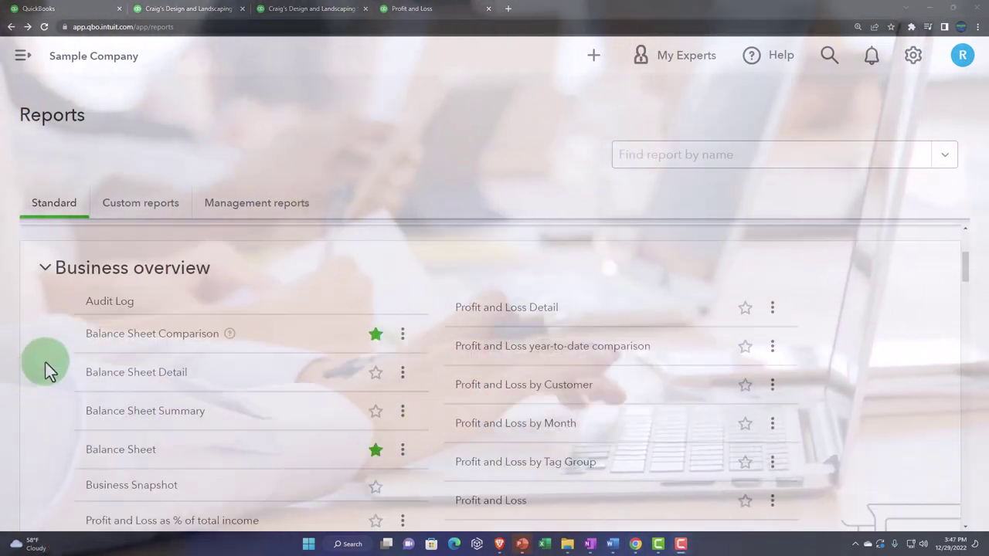
Open the Balance Sheet Comparison (December 29, 2022 vs prior year) in a new fifth tab.
scroll(68, 340, "down", 1)
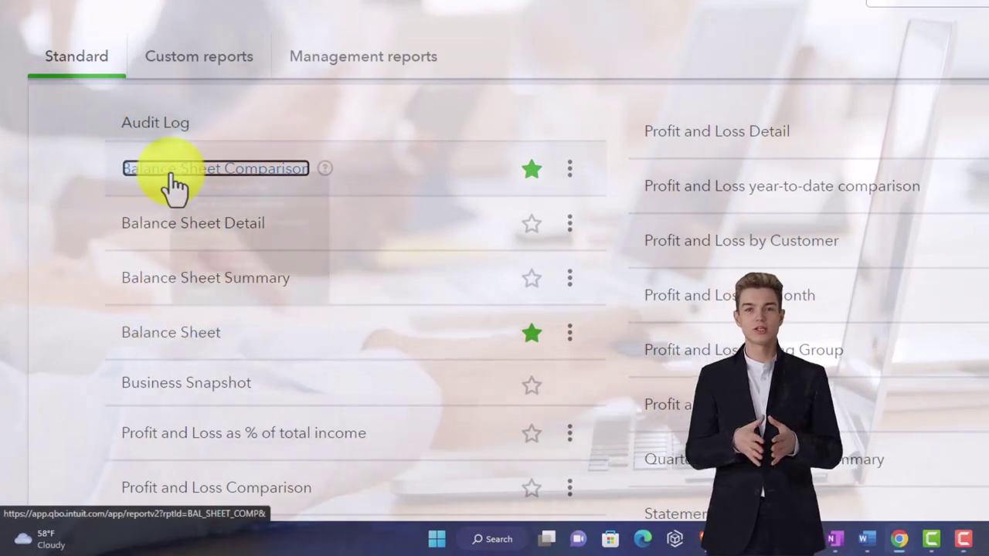
right_click(174, 179)
key("Escape")
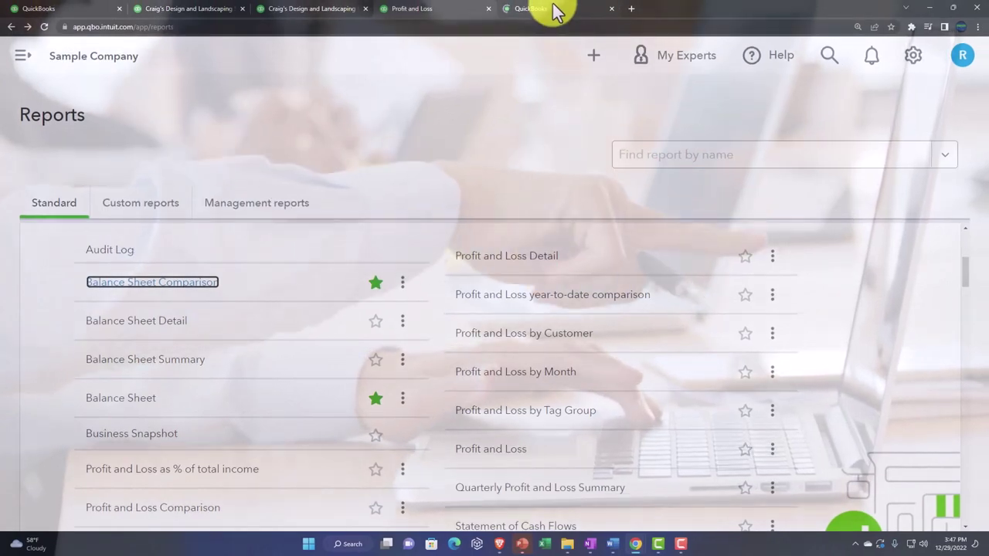
left_click(555, 11)
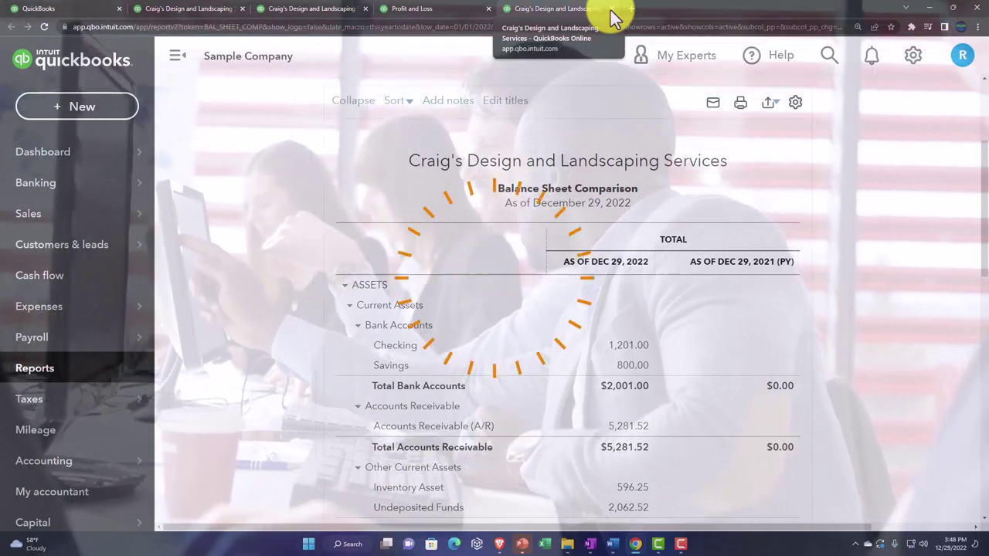
Close the fifth tab holding the Balance Sheet Comparison report.
left_click(612, 9)
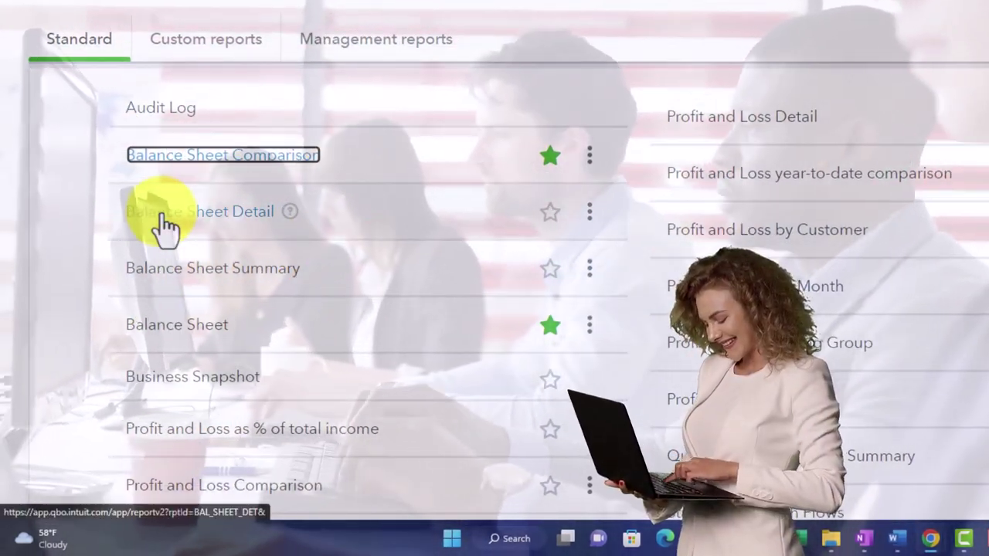
Open Balance Sheet Summary again in a fifth tab and scroll to its $23,436.29 Total Assets.
scroll(115, 247, "down", 1)
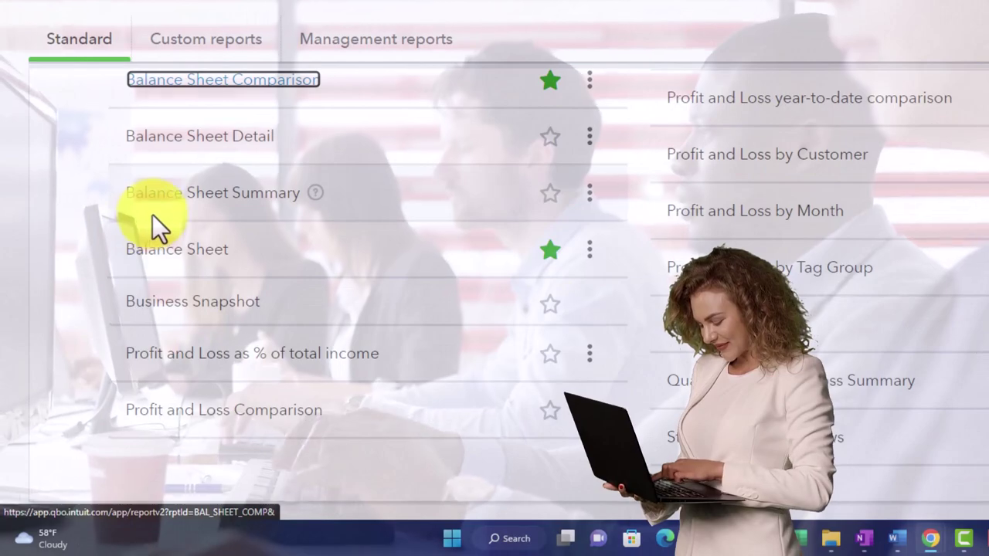
right_click(168, 199)
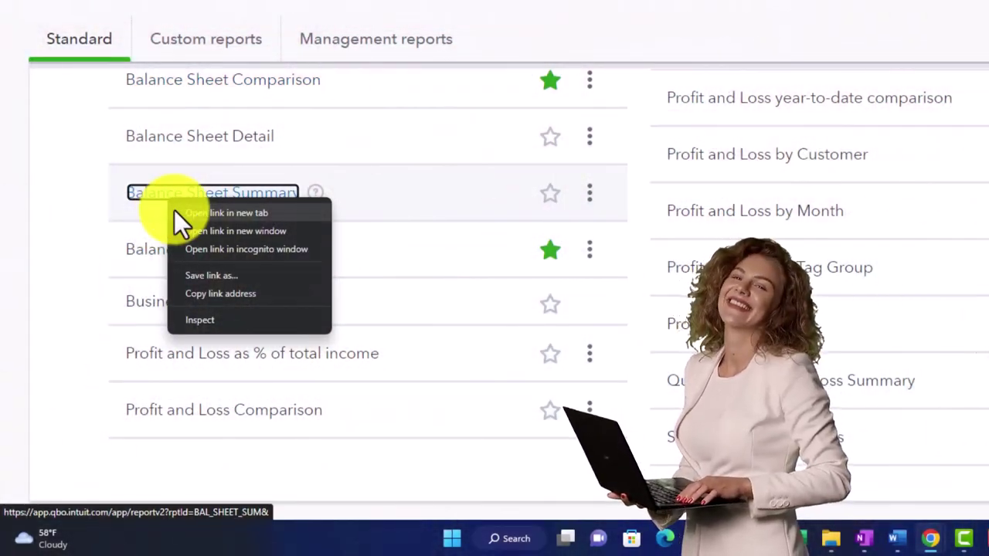
left_click(172, 215)
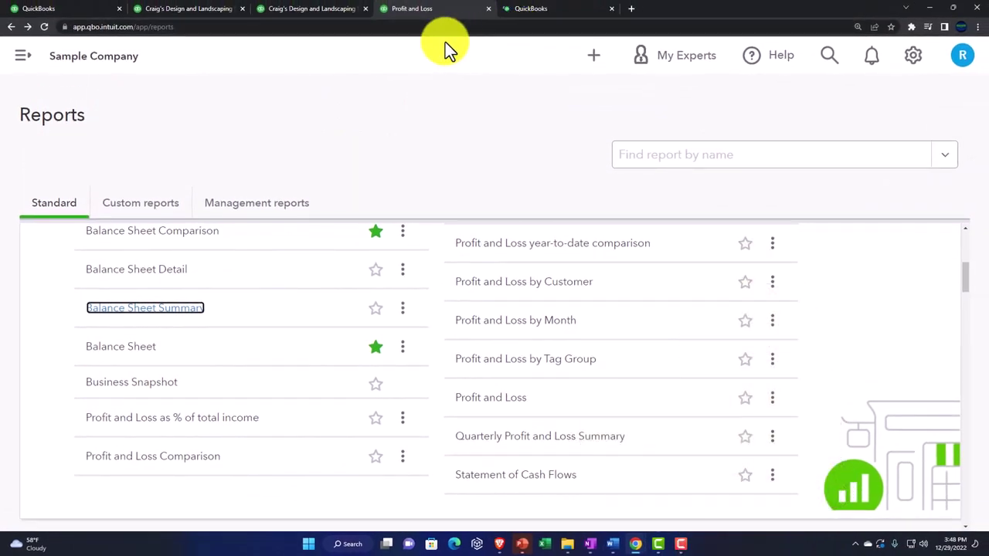
left_click(545, 10)
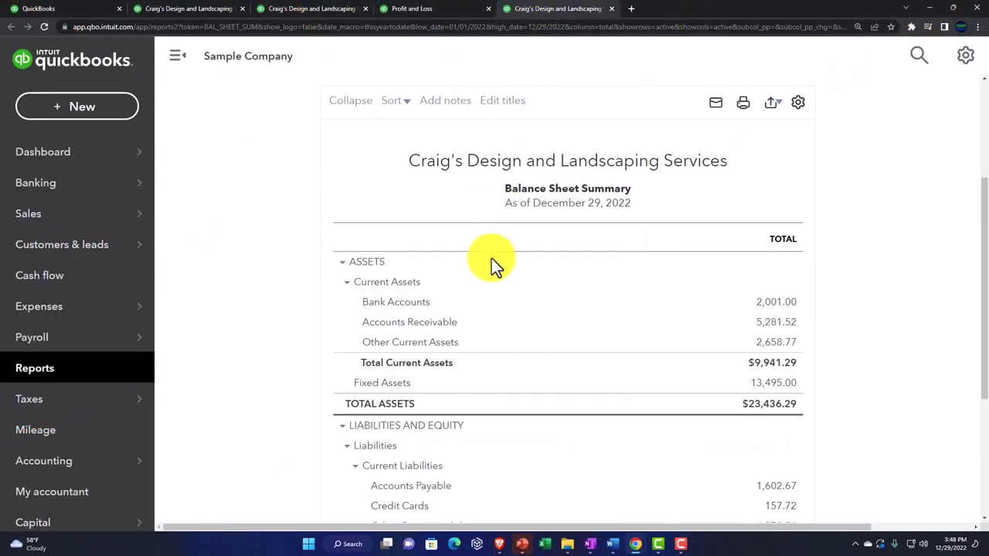
scroll(484, 293, "down", 1)
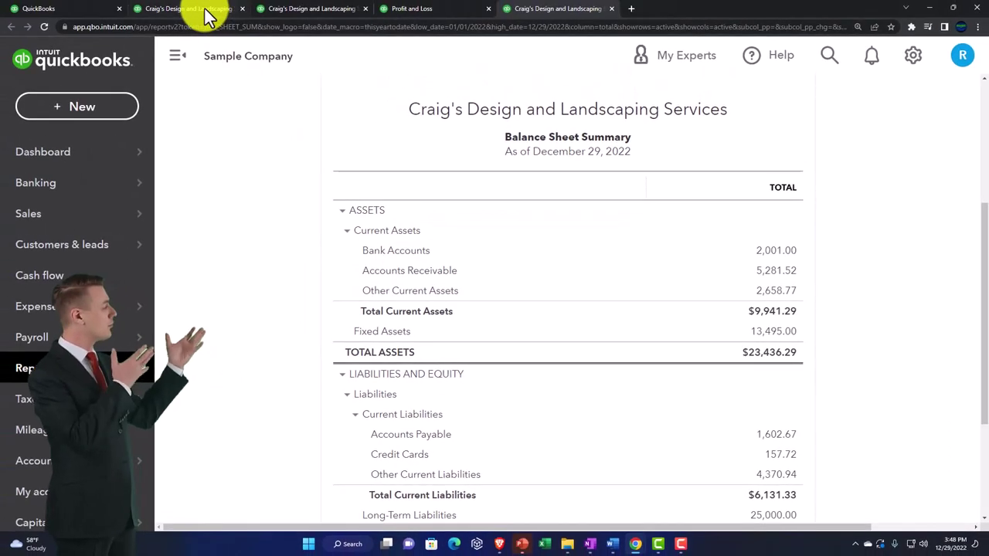
On the full Balance Sheet, expand Bank Accounts to show Checking and Savings, then return to the summary tab.
left_click(205, 11)
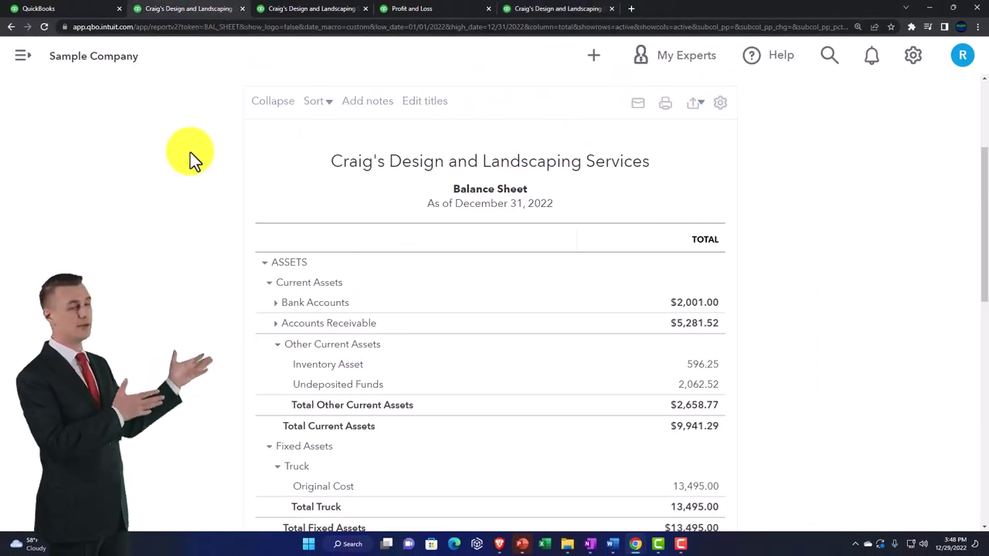
left_click(275, 303)
left_click(275, 302)
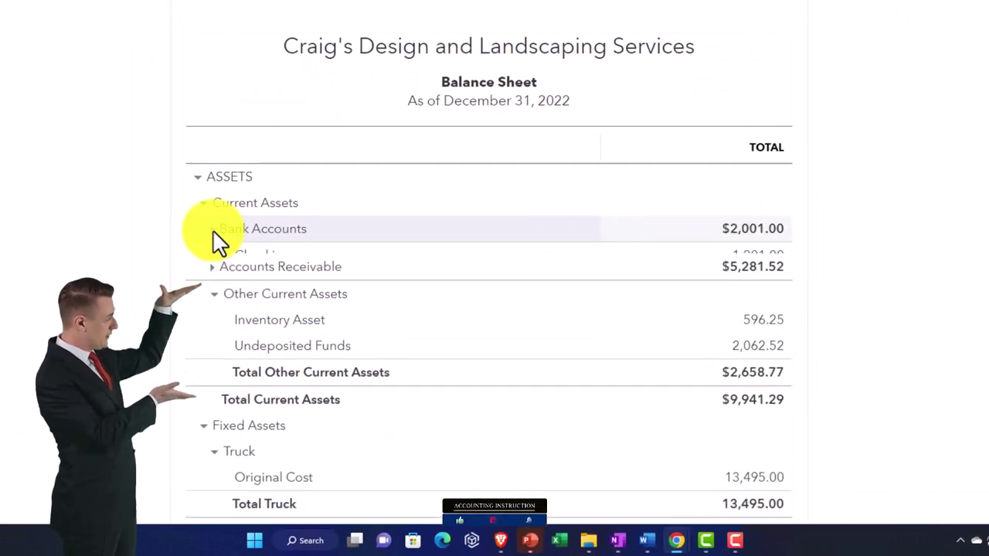
left_click(215, 232)
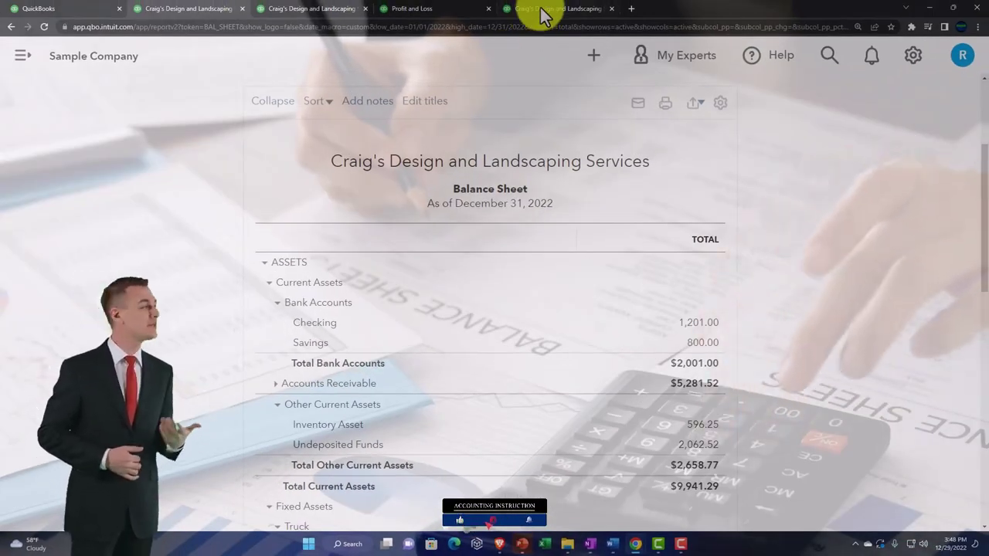
left_click(545, 12)
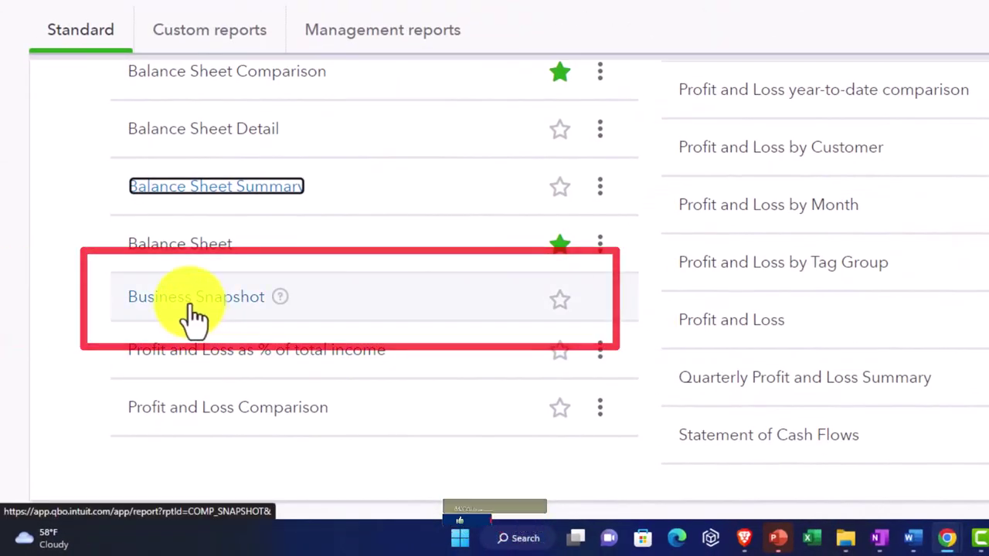
Open Business Snapshot and scroll through its My Income ($10,200.77), My Expenses ($8,558.31) and who-owes charts.
key("Escape")
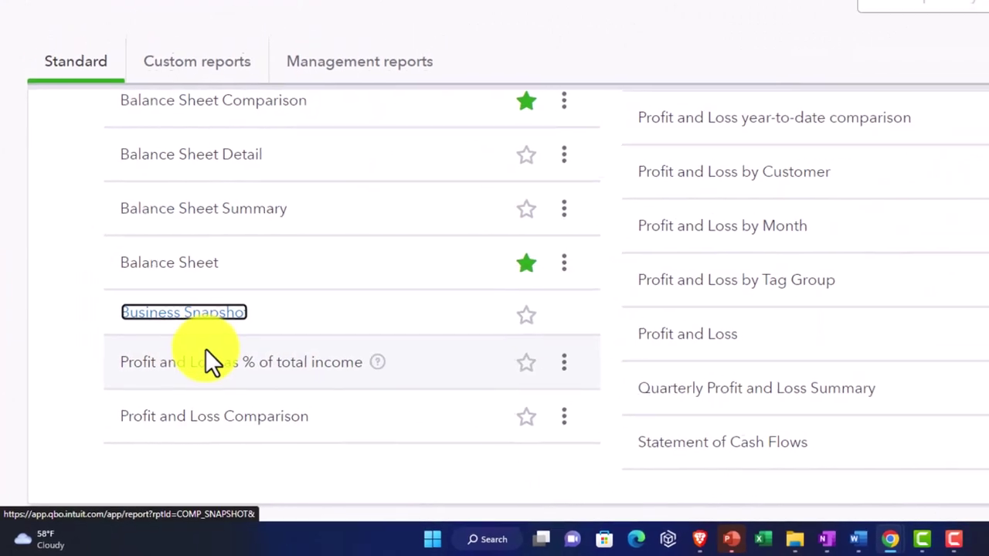
left_click(164, 379)
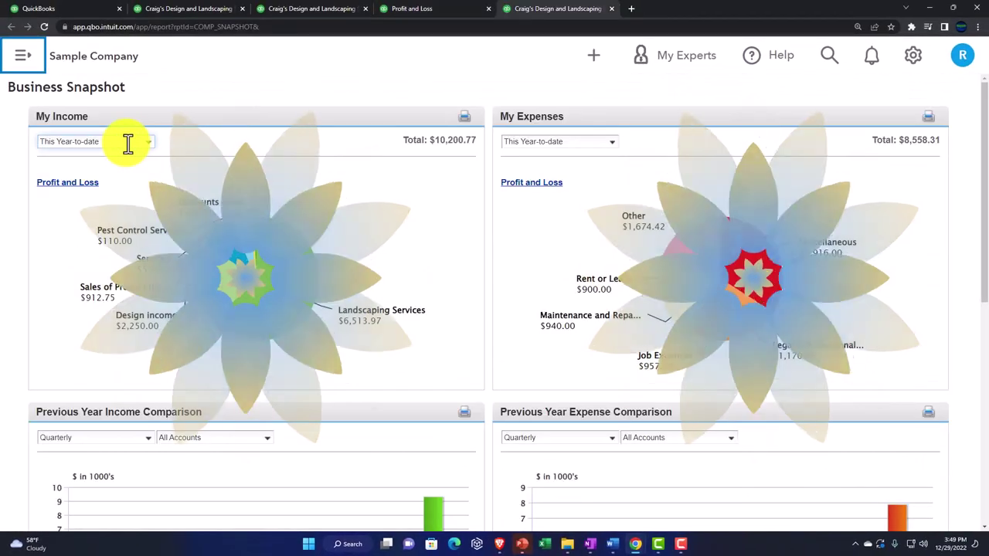
scroll(385, 303, "down", 2)
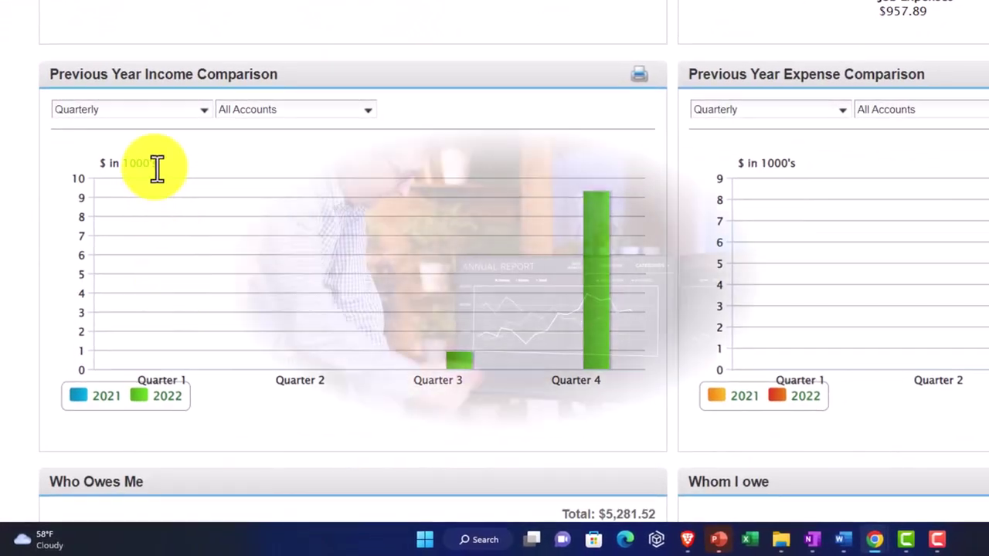
mouse_move(545, 289)
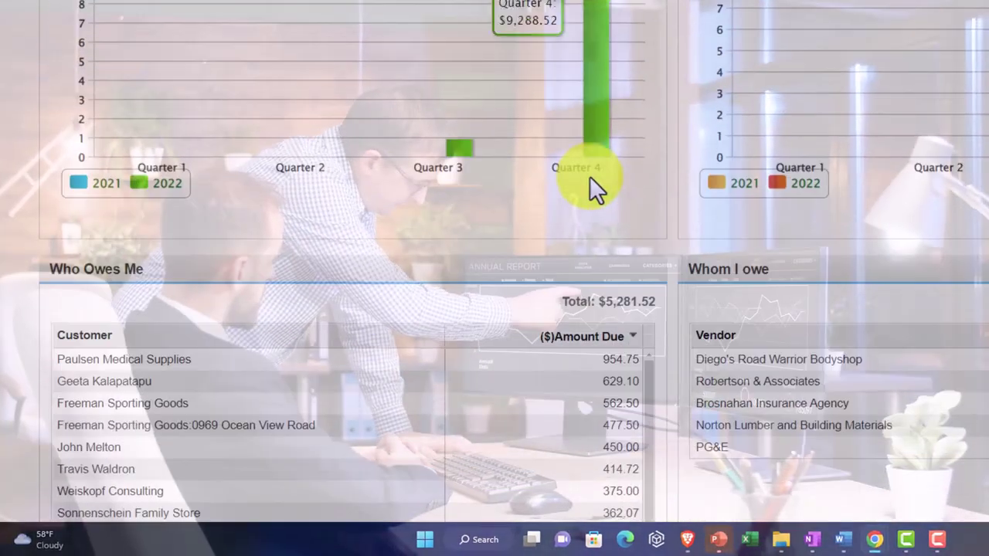
scroll(589, 177, "down", 2)
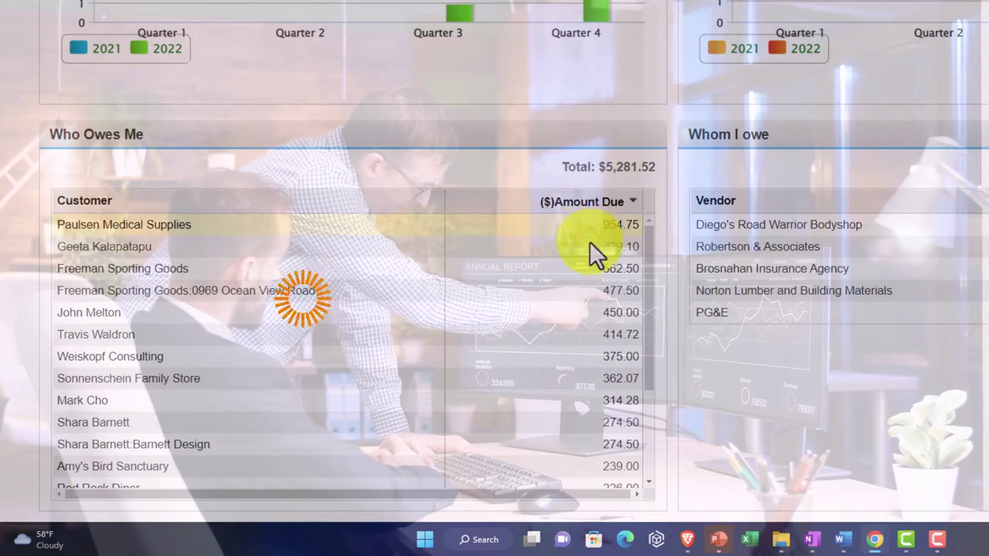
scroll(590, 290, "down", 2)
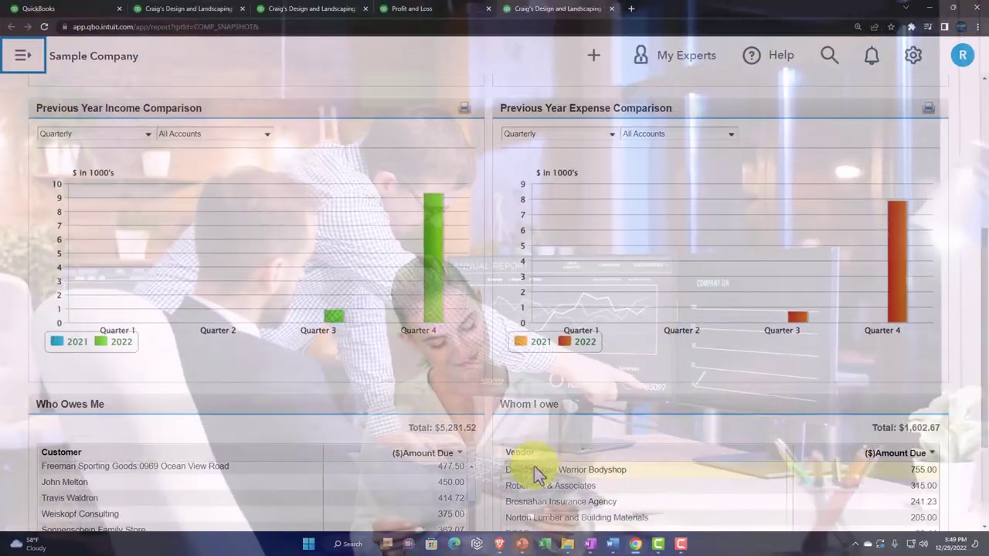
scroll(576, 456, "up", 4)
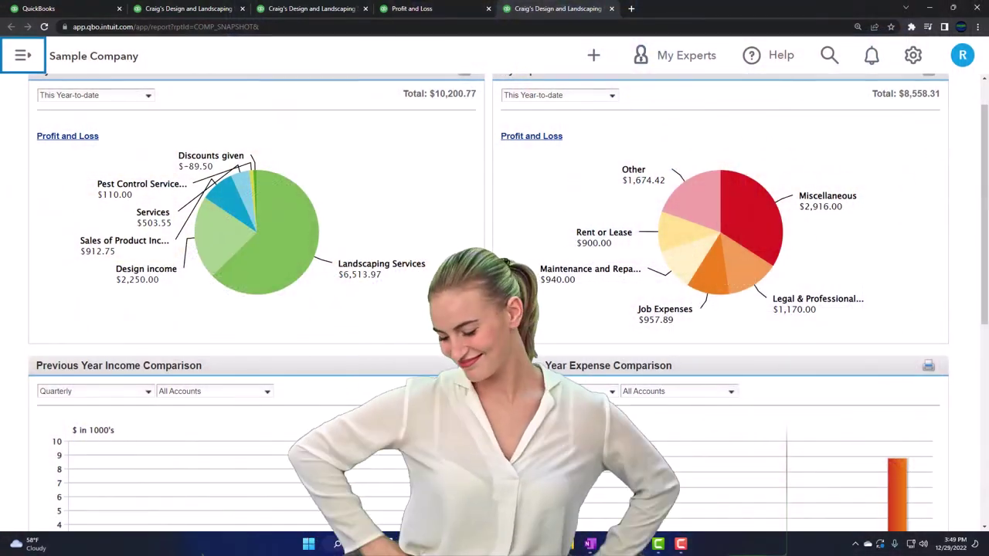
scroll(494, 309, "up", 1)
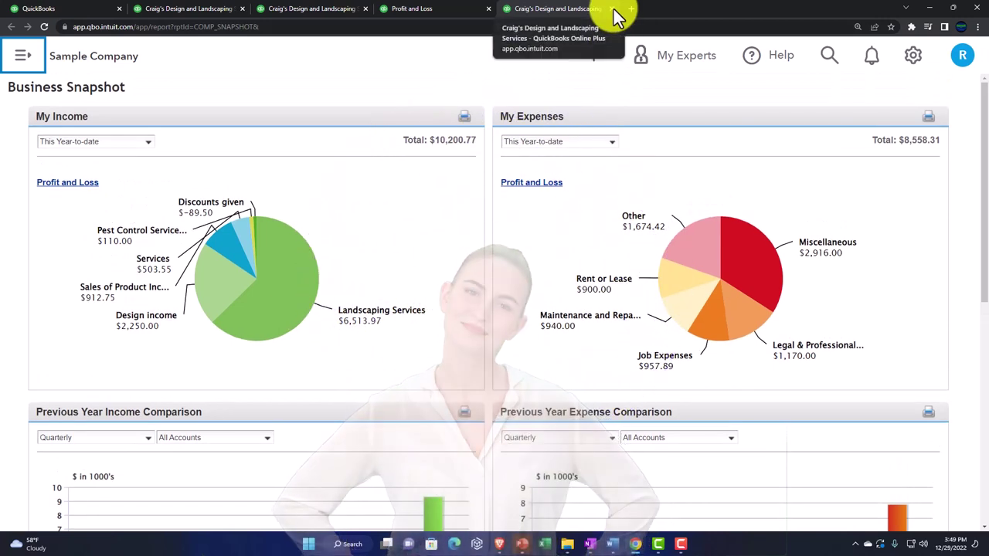
Close Business Snapshot, open 'Profit and Loss as % of total income' in a new tab, and hide the sidebar.
left_click(613, 9)
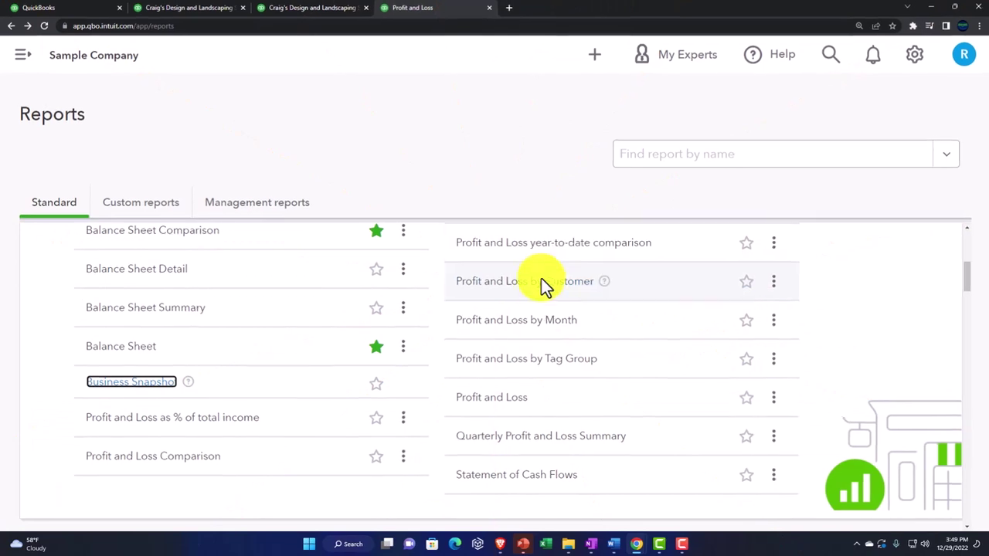
scroll(456, 414, "down", 1)
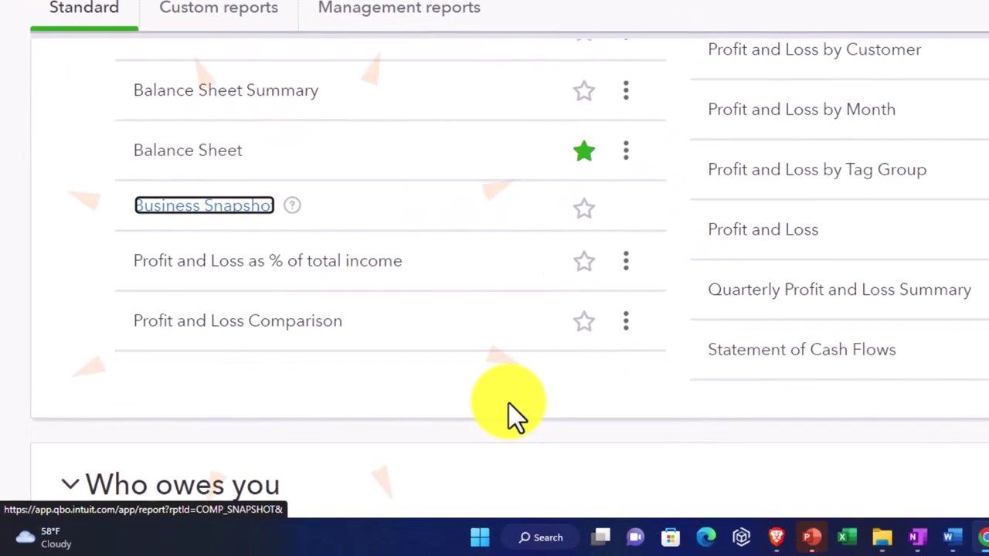
right_click(339, 271)
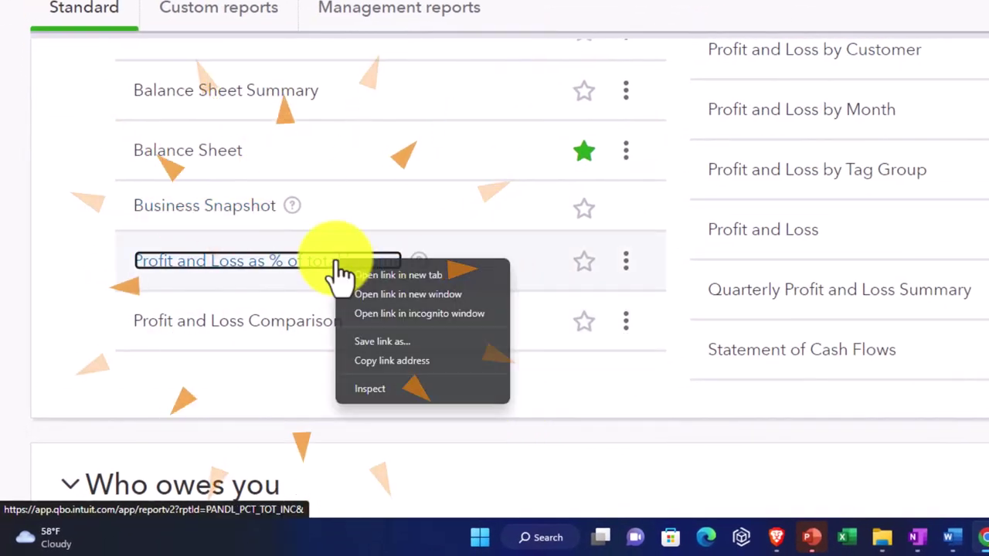
left_click(490, 443)
scroll(489, 443, "up", 1)
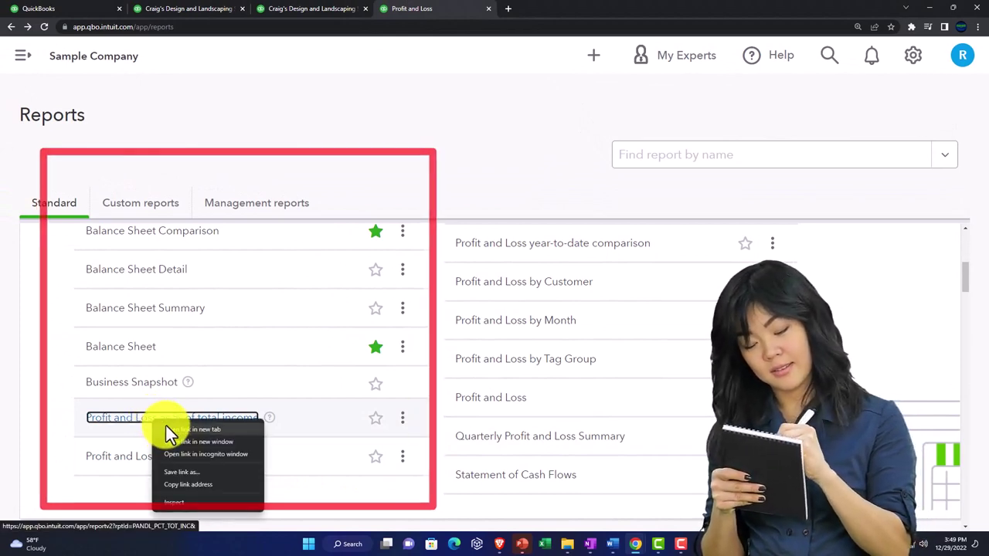
left_click(170, 429)
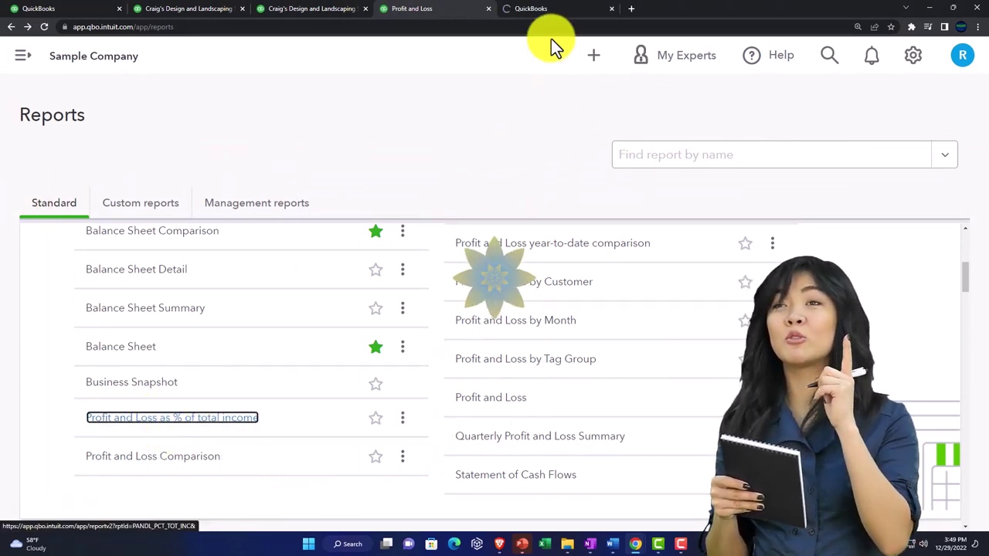
left_click(545, 14)
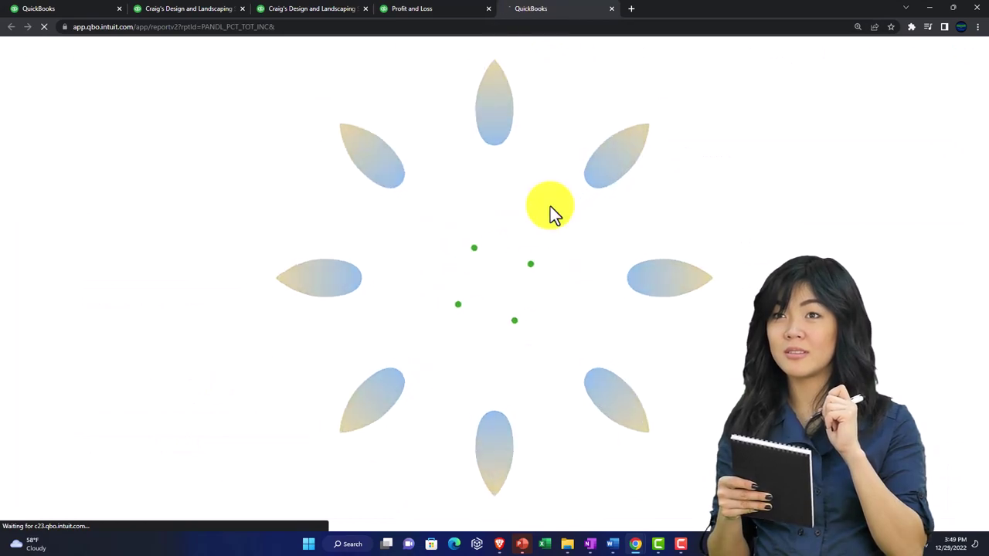
left_click(177, 55)
scroll(232, 190, "down", 3)
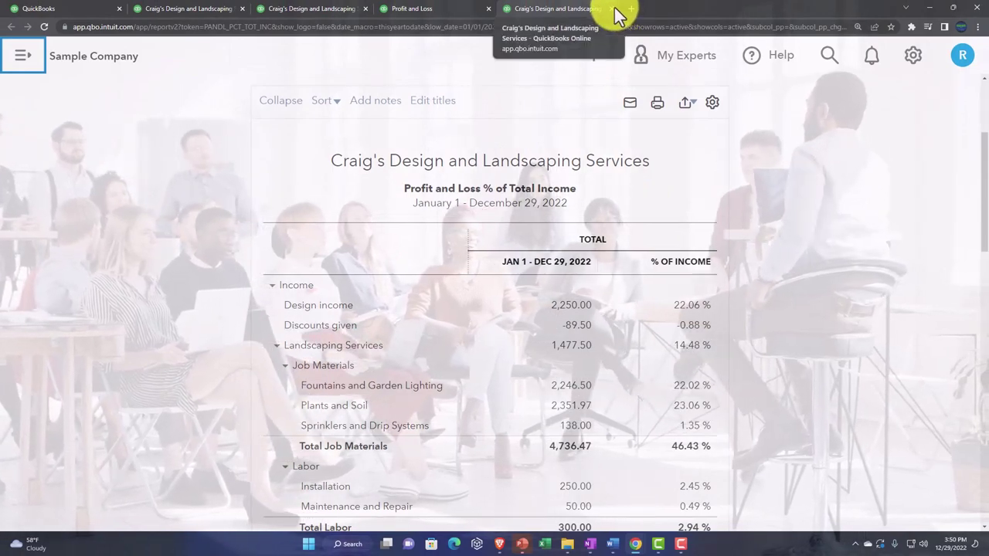
Close the Profit and Loss % of Total Income tab and scroll through the Profit and Loss reports list.
left_click(612, 9)
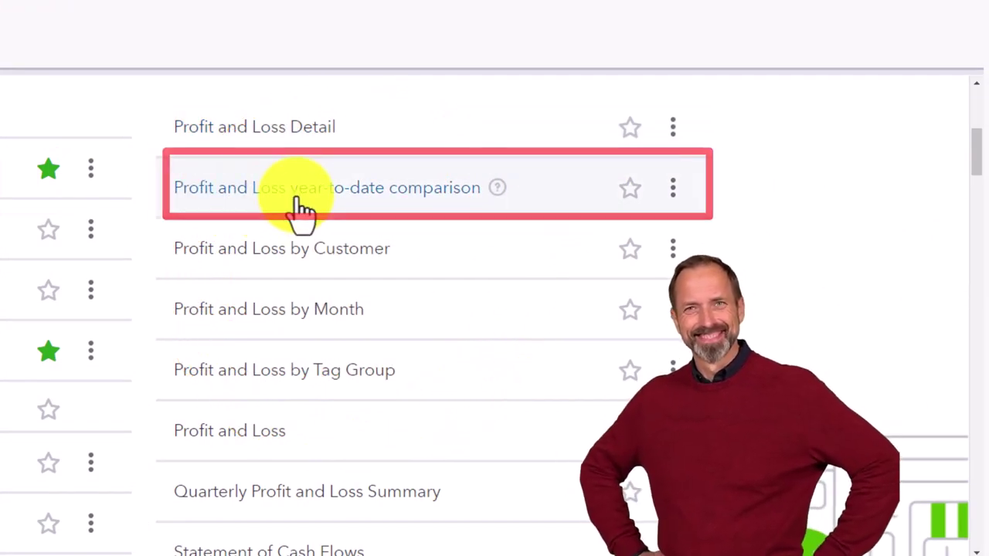
scroll(300, 210, "down", 1)
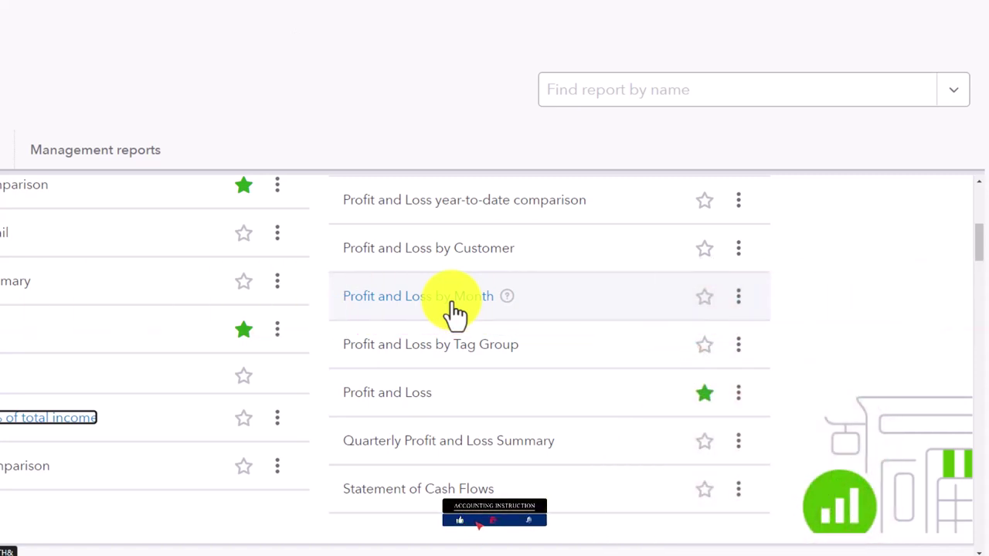
scroll(456, 313, "down", 1)
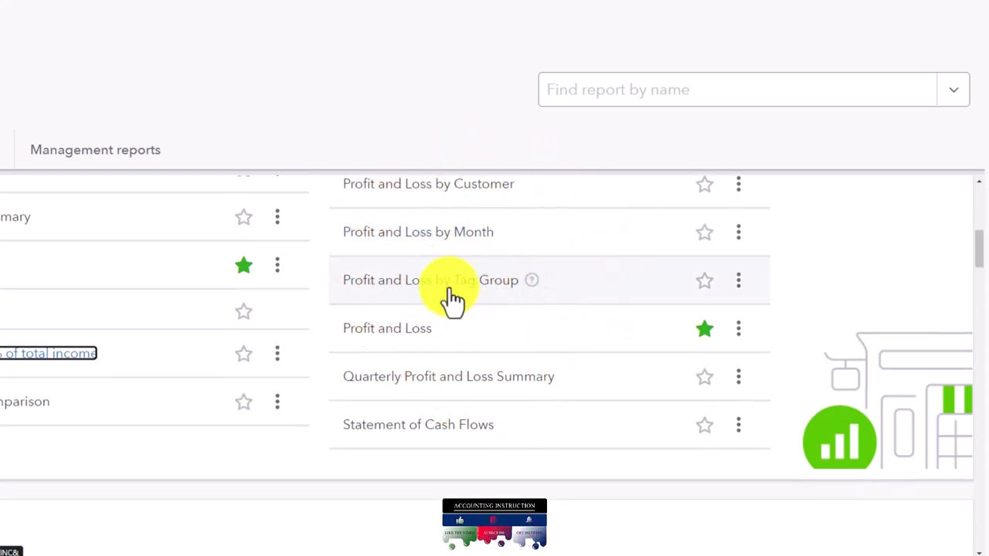
right_click(452, 284)
left_click(467, 289)
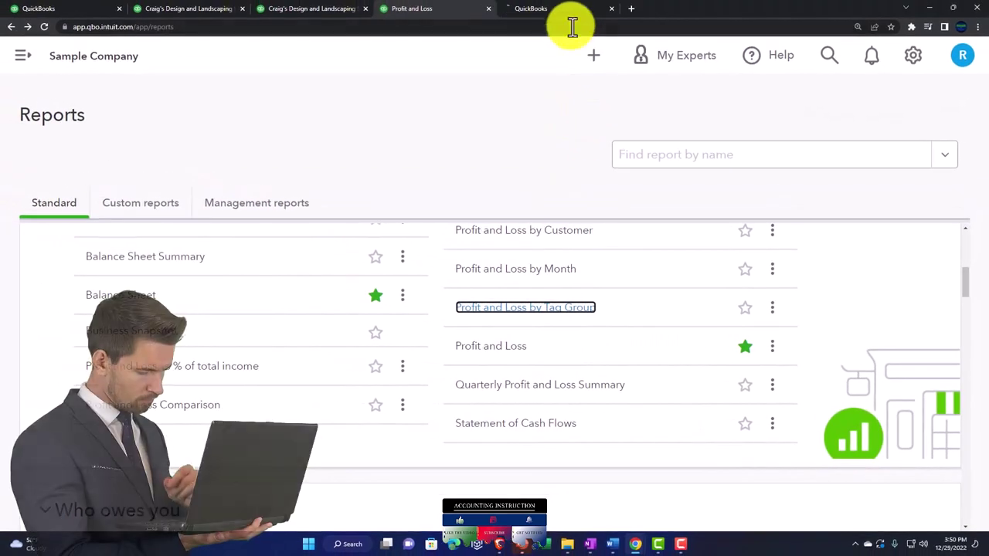
left_click(558, 11)
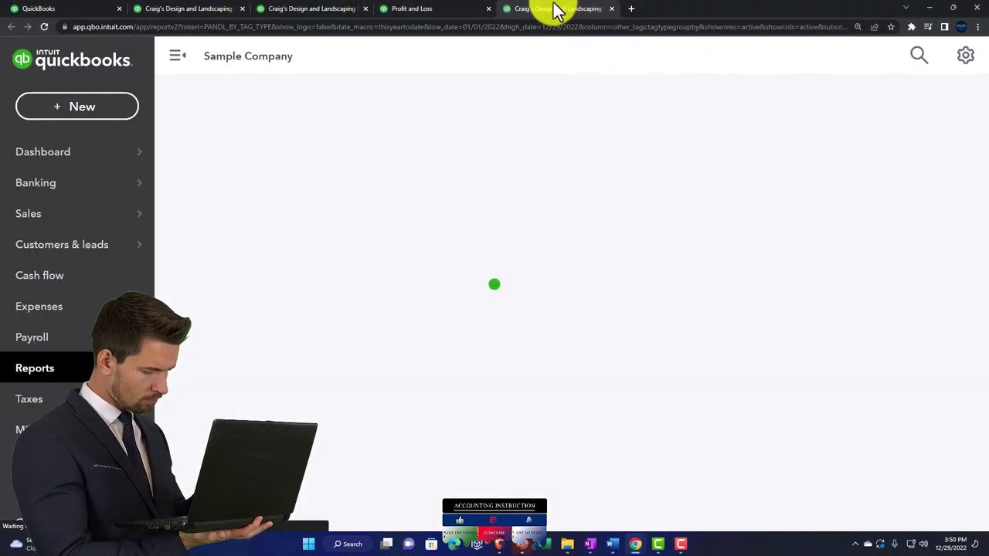
left_click(176, 56)
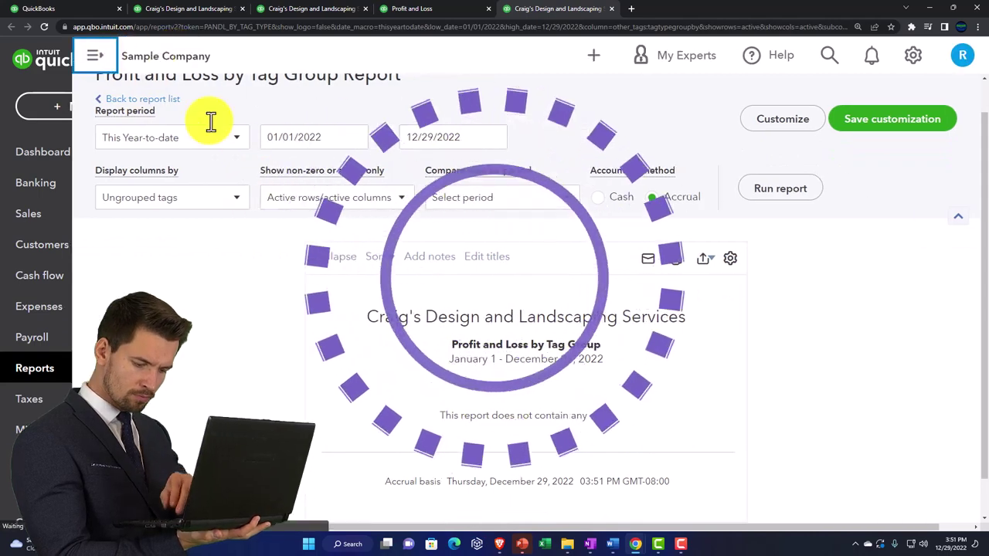
scroll(228, 351, "down", 1)
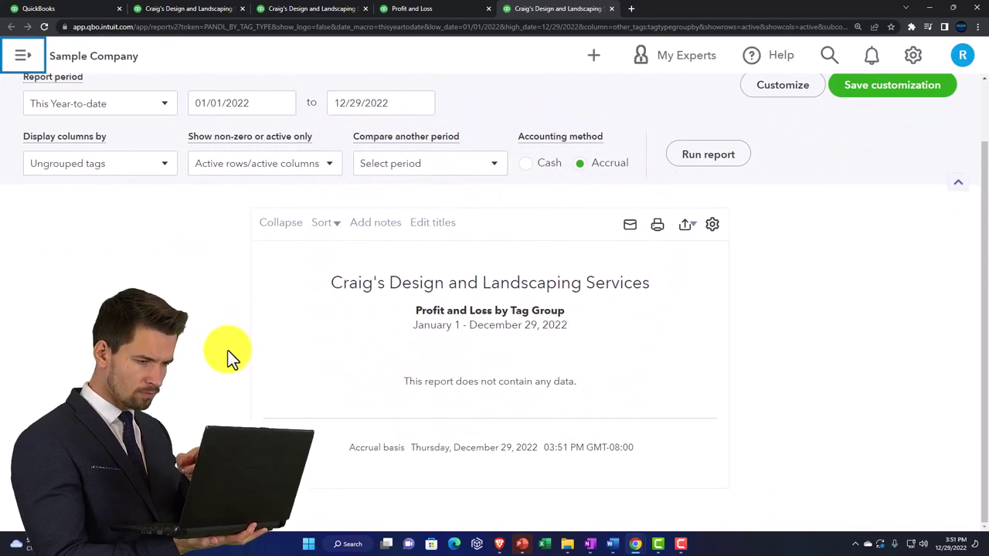
left_click(610, 9)
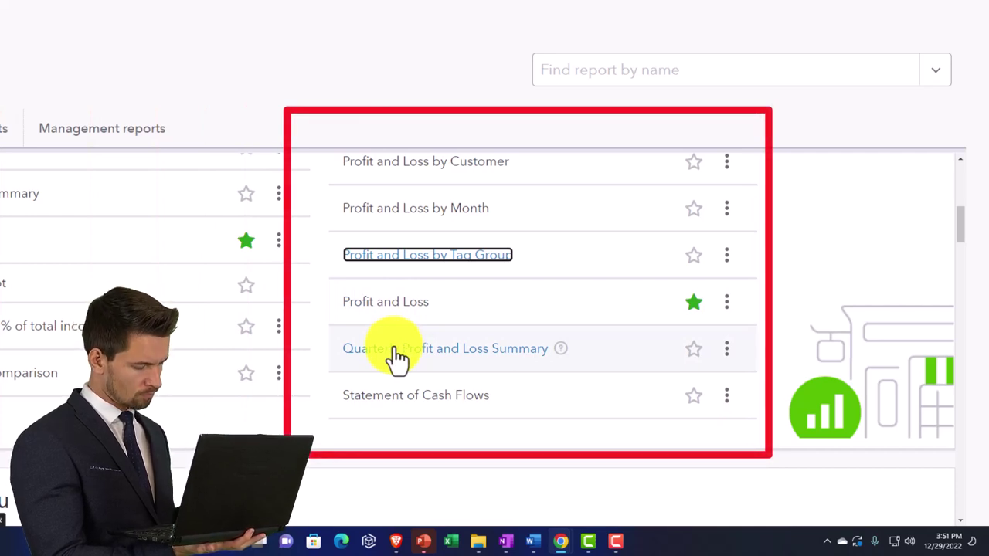
Run the Statement of Cash Flows in a new tab for 01/01/2022 to 12/31/2022.
right_click(378, 409)
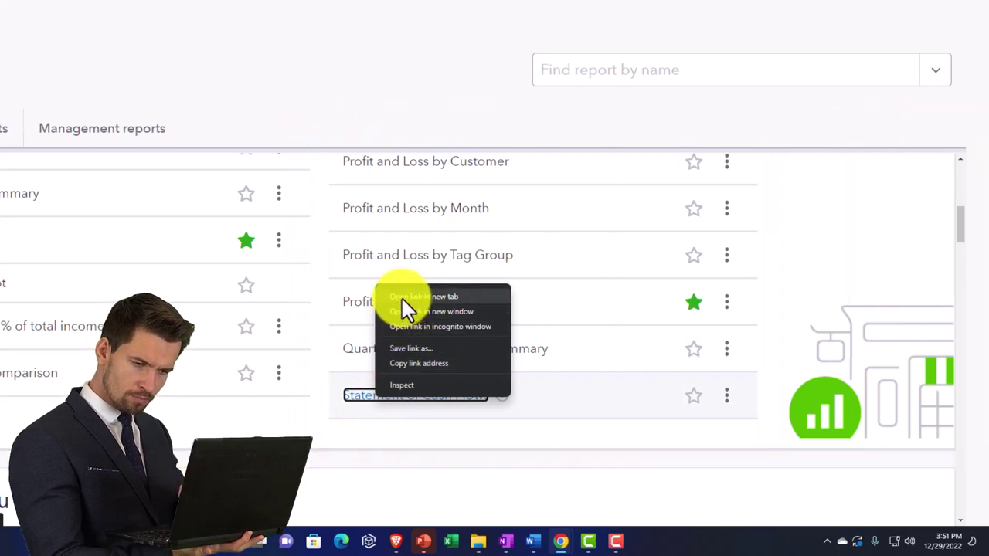
left_click(401, 297)
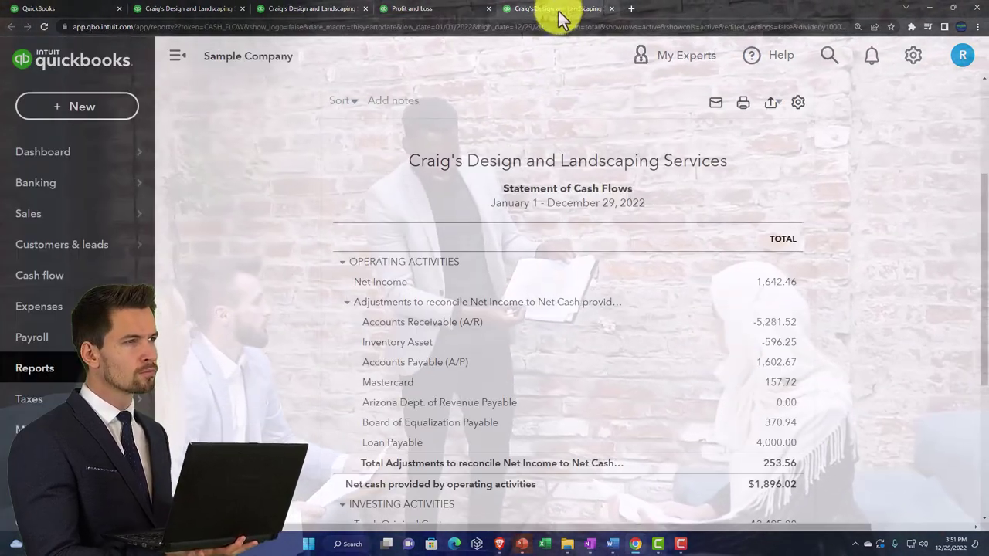
scroll(424, 181, "up", 3)
left_click(400, 178)
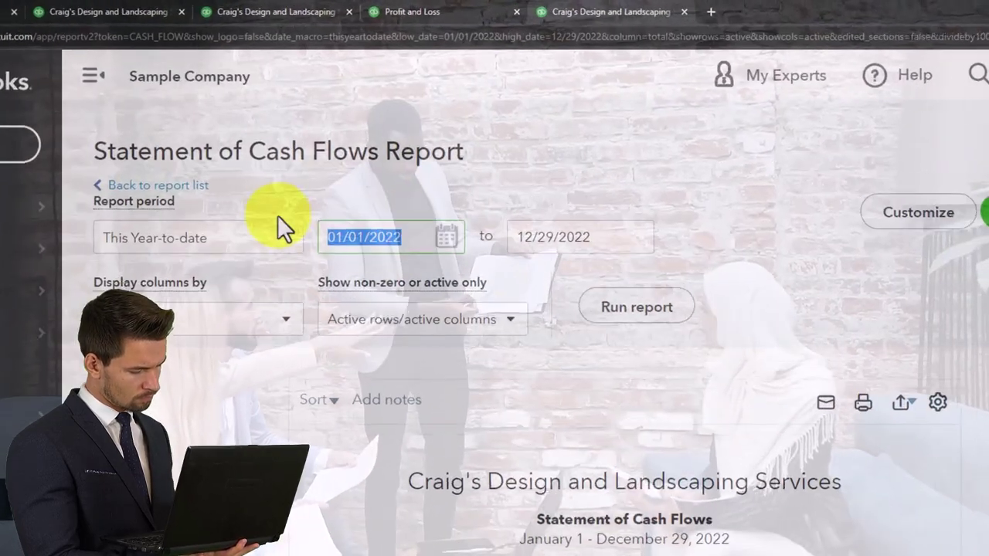
type("01012022")
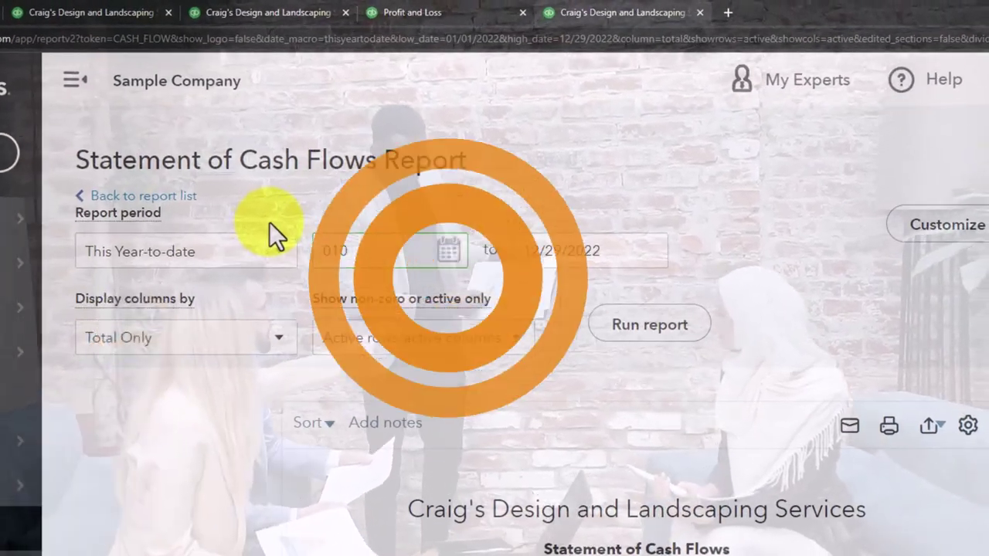
key("Tab")
type("12312022")
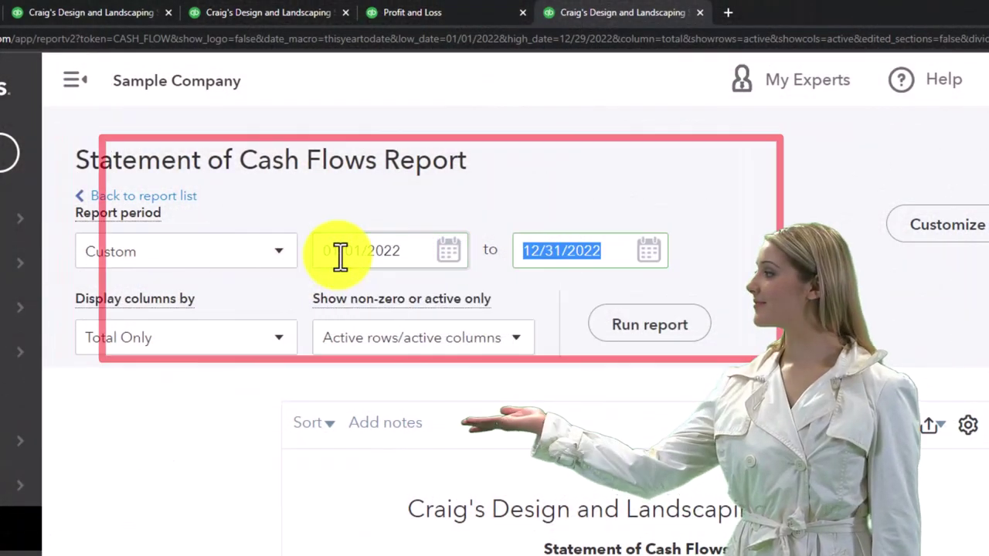
left_click(649, 324)
Collapse the side navigation, review the 2022 cash flow report, then return to the Balance Sheet tab.
scroll(635, 328, "down", 3)
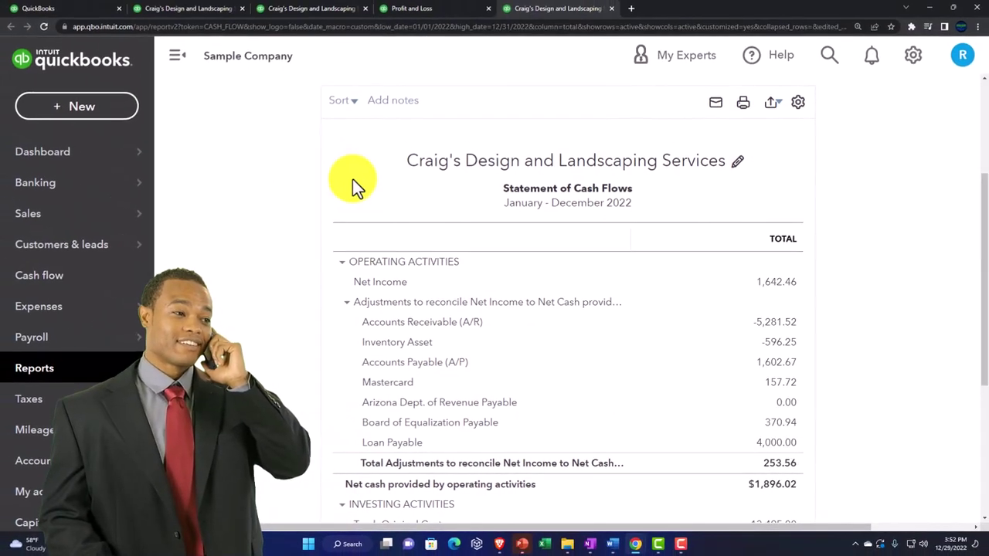
left_click(179, 61)
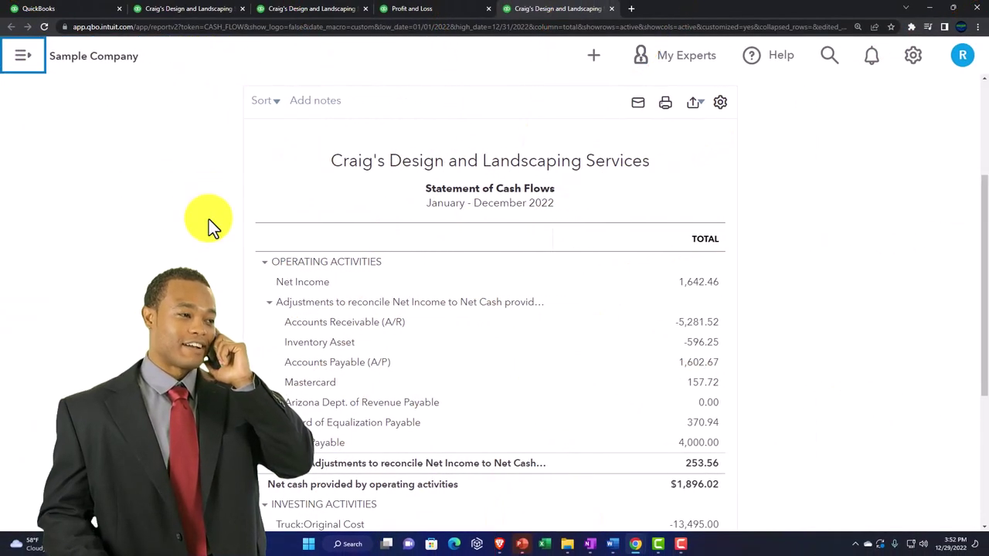
scroll(209, 220, "down", 1)
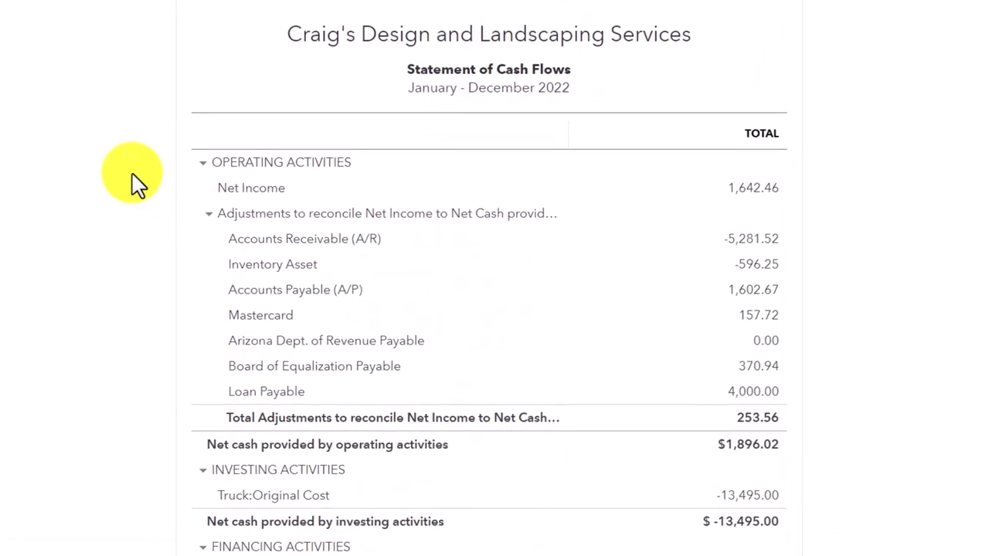
scroll(137, 183, "down", 4)
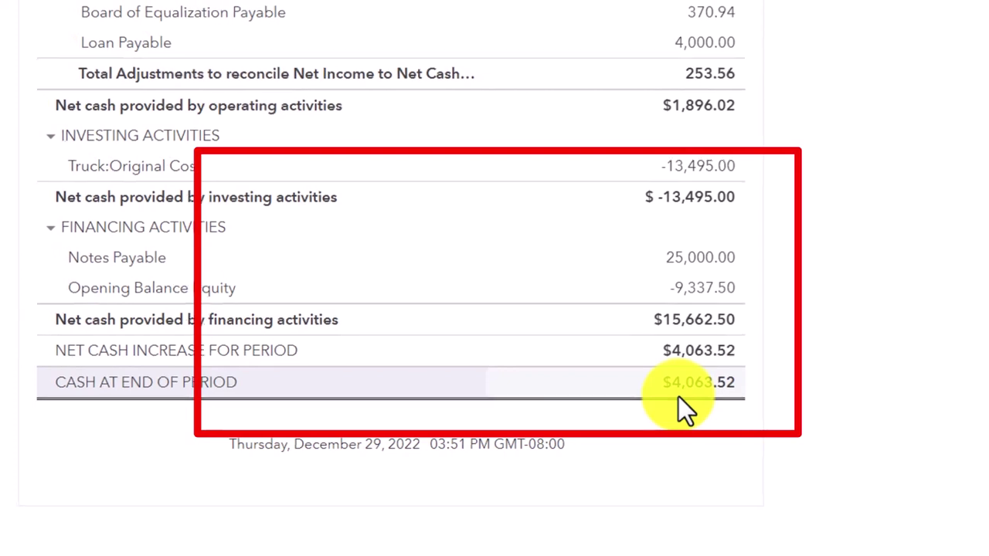
left_click(188, 8)
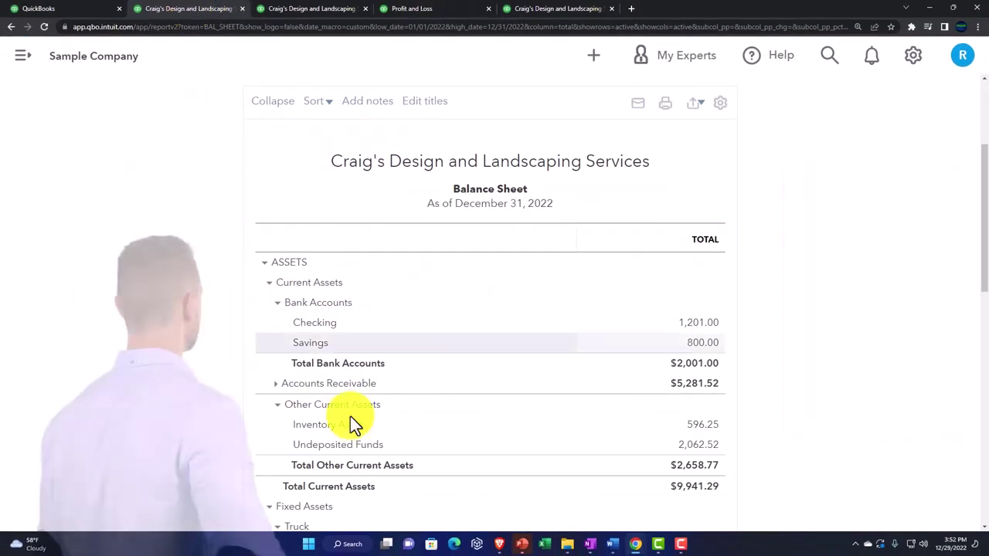
Launch Windows Calculator, keep it on top, and place it beside the Balance Sheet.
left_click(343, 545)
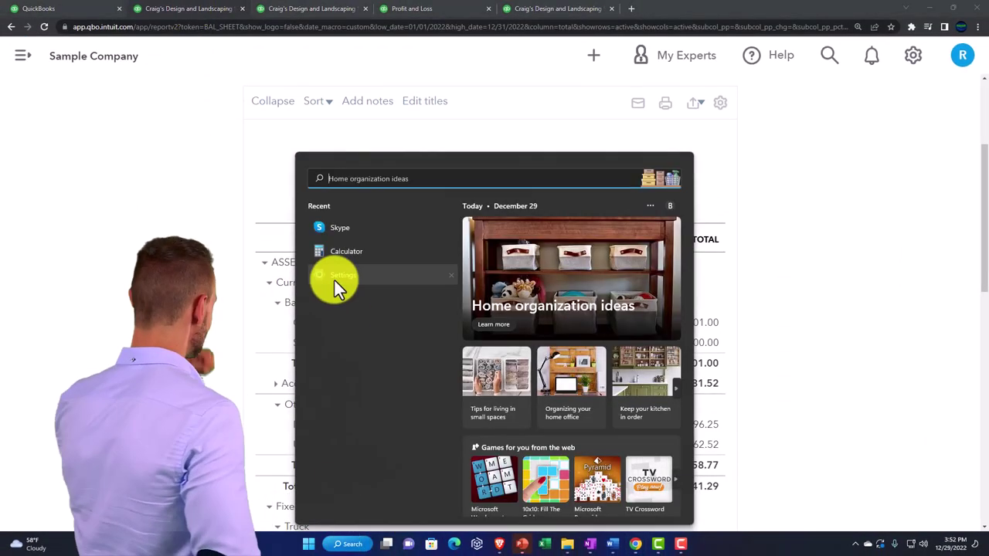
left_click(326, 253)
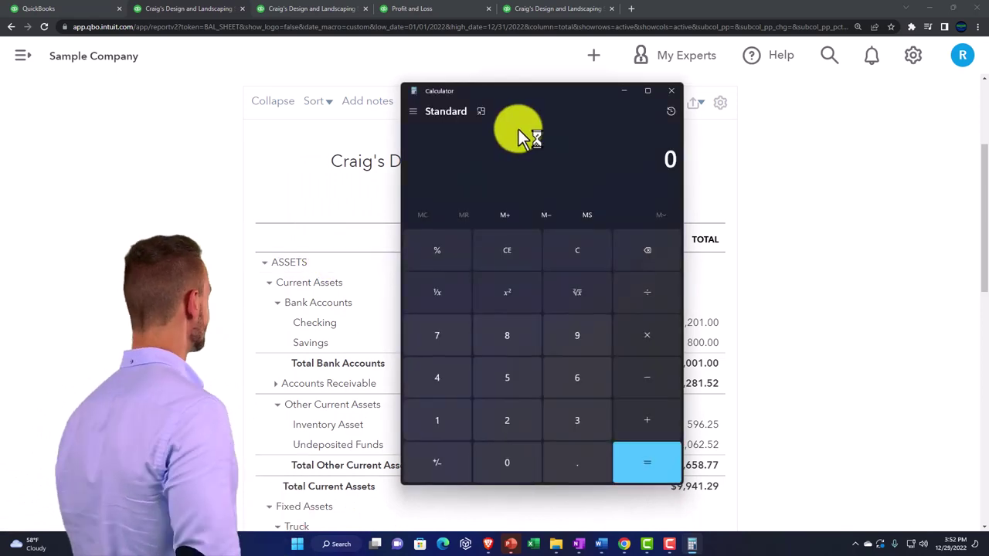
left_click(482, 113)
left_click_drag(841, 33, 830, 228)
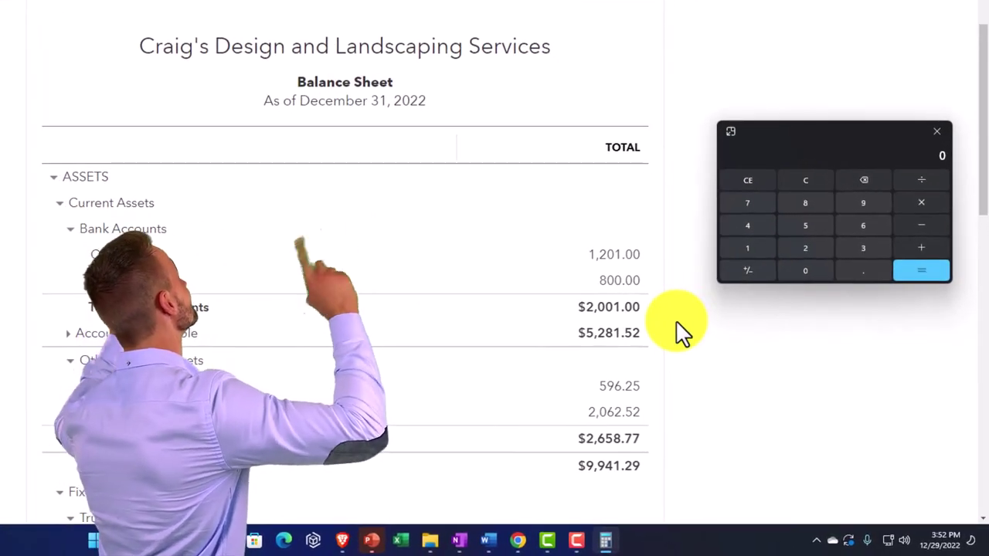
Add 2,001 and 2,062.52 to get 4,063.52, then return to the cash flow tab.
type("2,001")
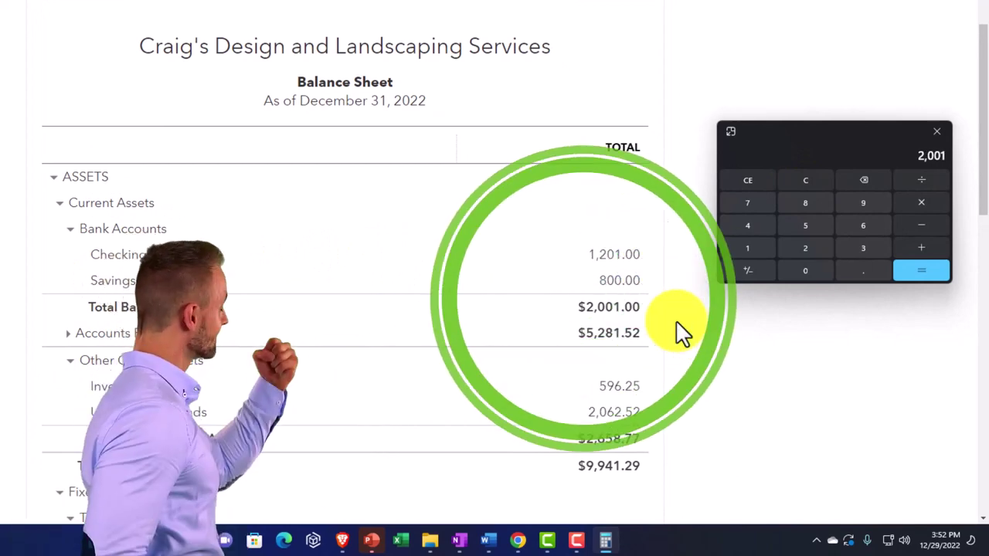
scroll(471, 367, "down", 1)
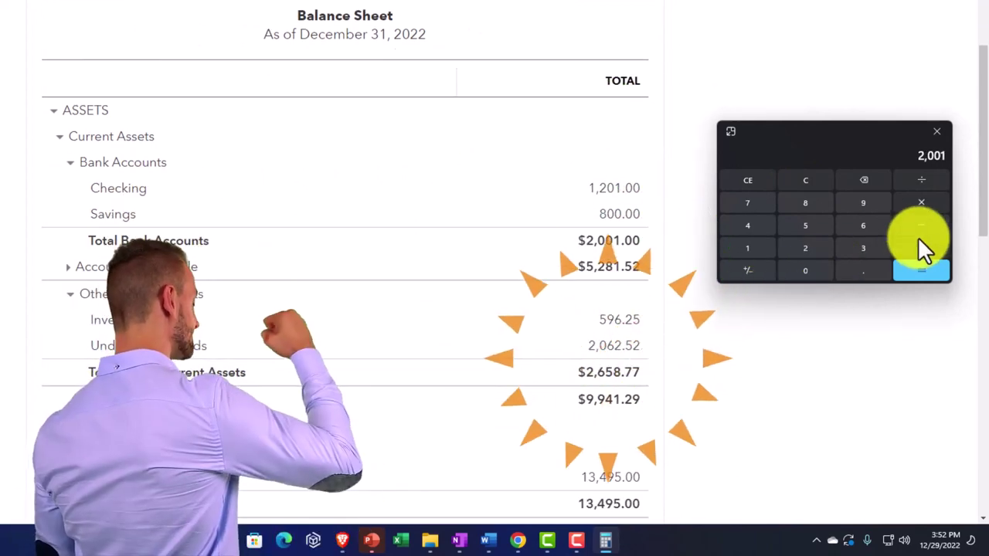
left_click(918, 243)
type("206")
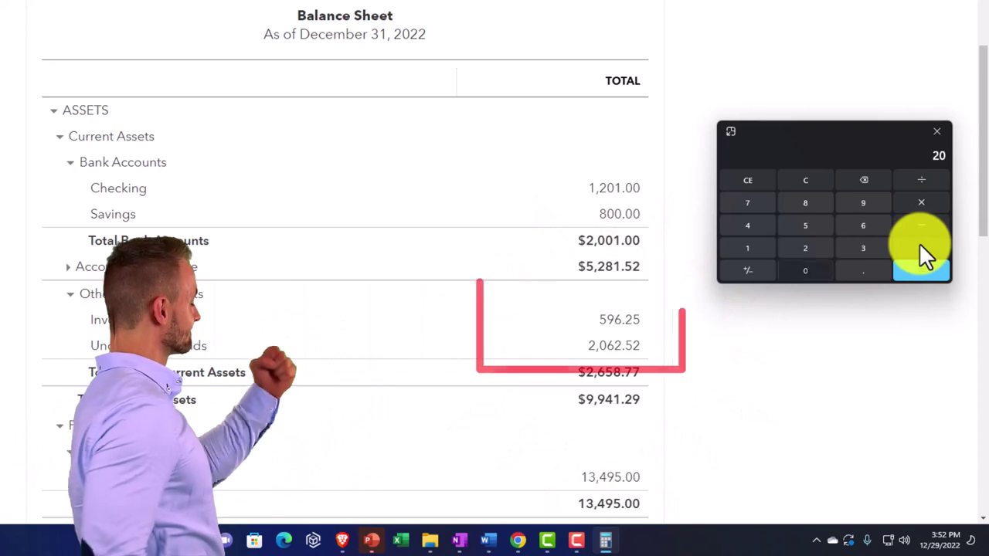
type("2.52")
key("Return")
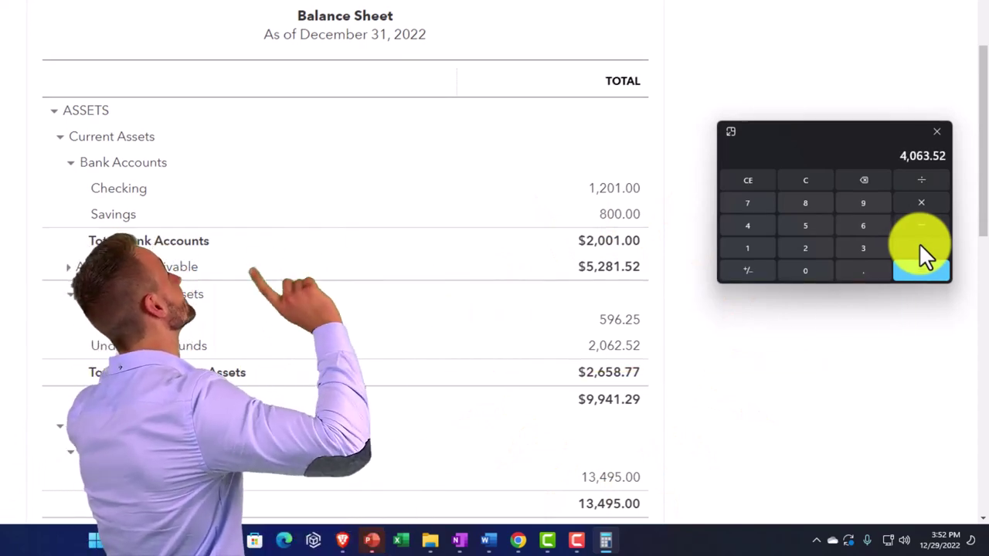
left_click(541, 8)
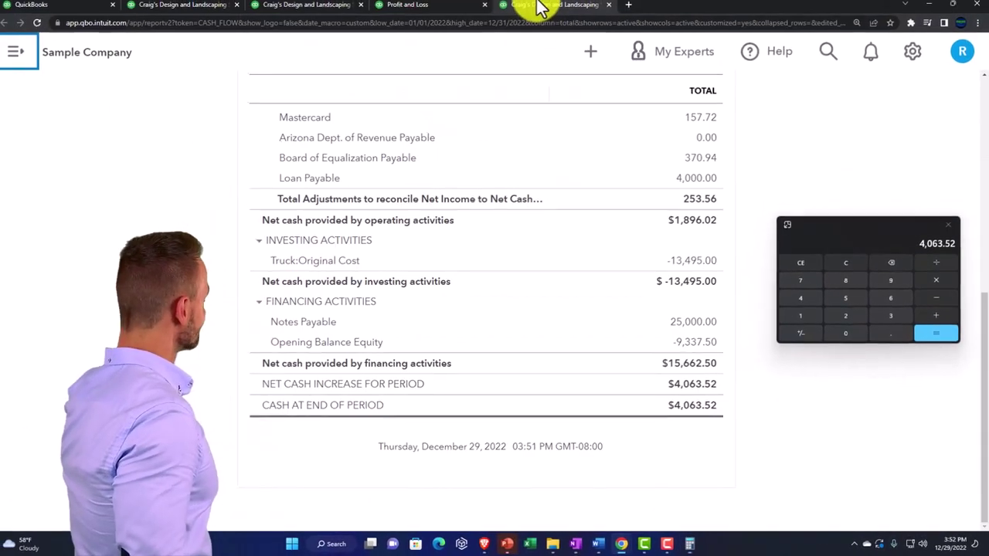
Close the calculator, zoom the page in twice, and scroll through operating, investing and financing activities.
left_click(948, 226)
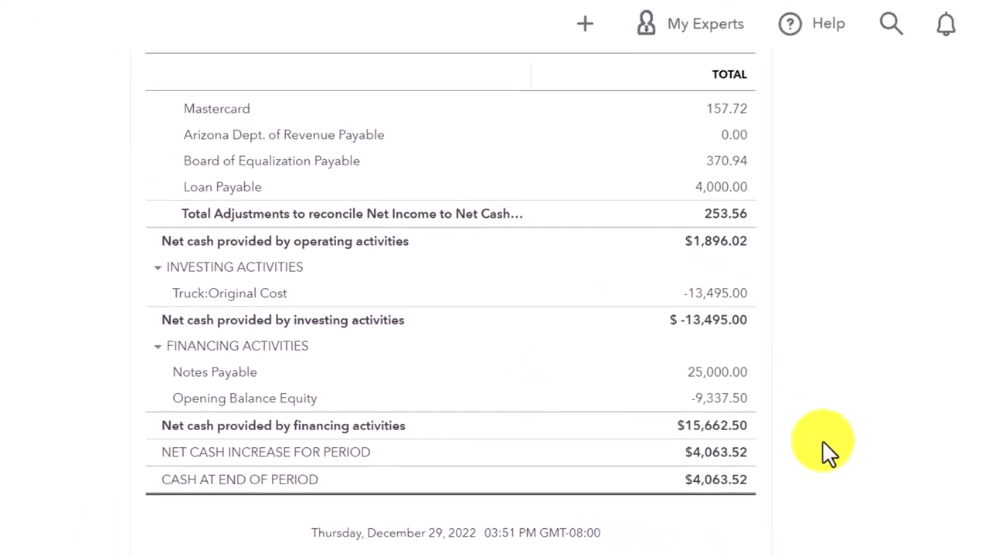
scroll(841, 448, "up", 3)
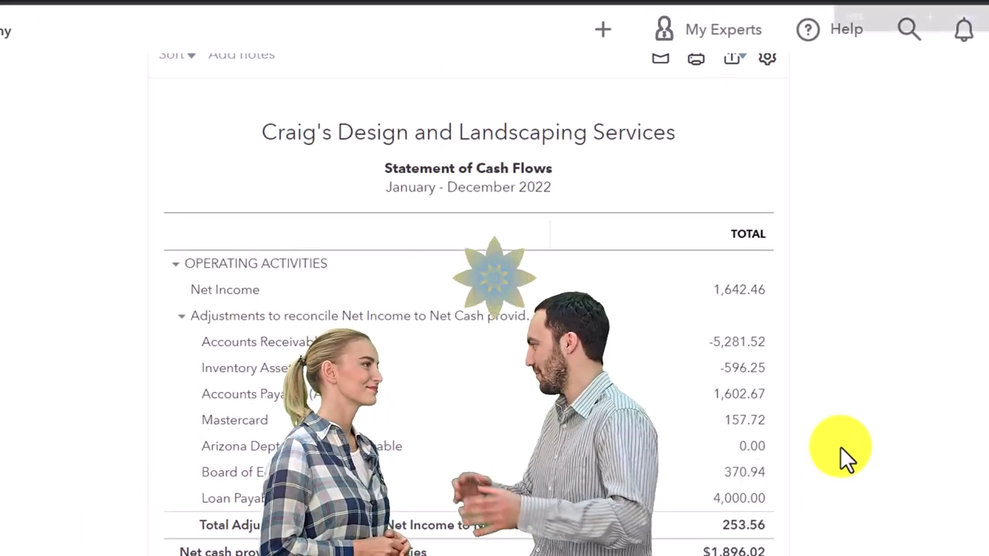
key("ctrl+plus")
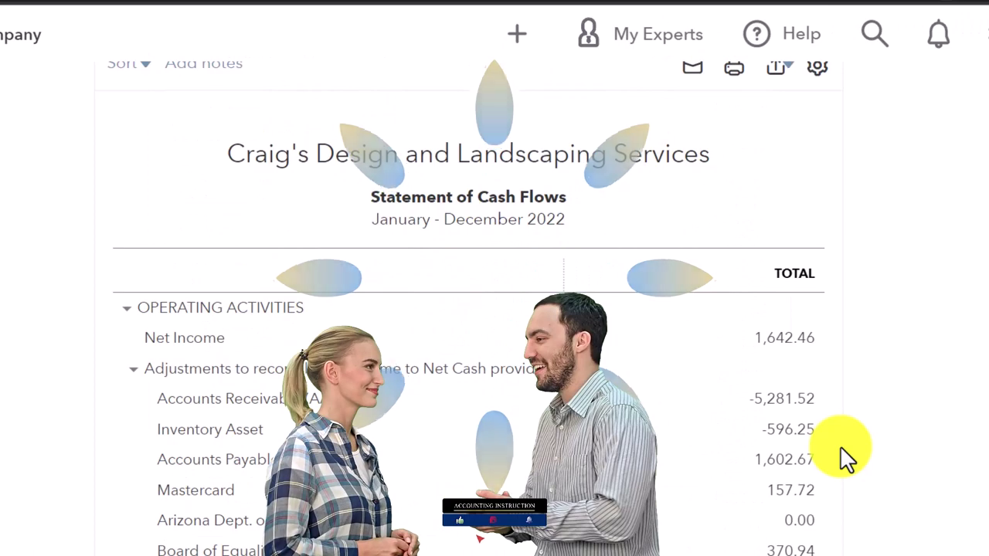
key("ctrl+plus")
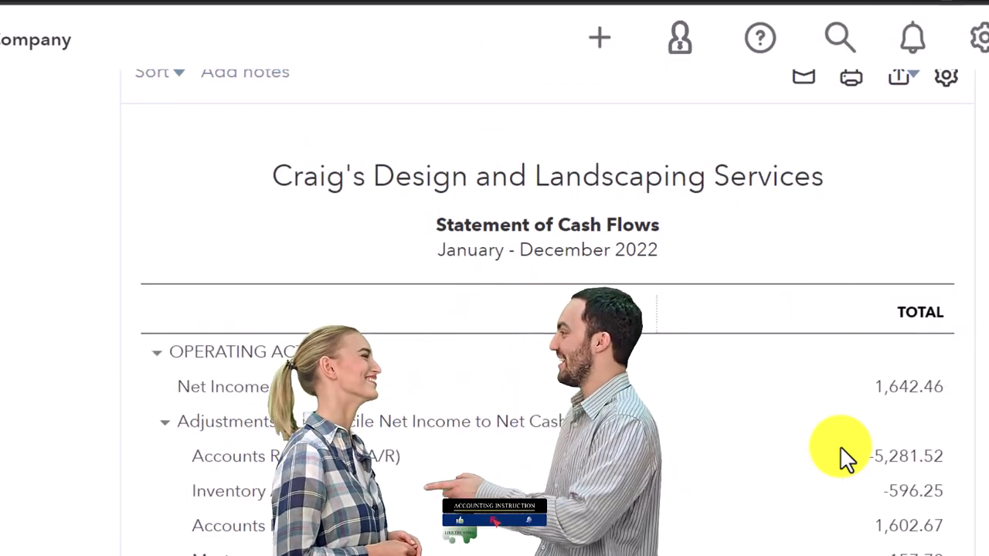
scroll(772, 410, "down", 1)
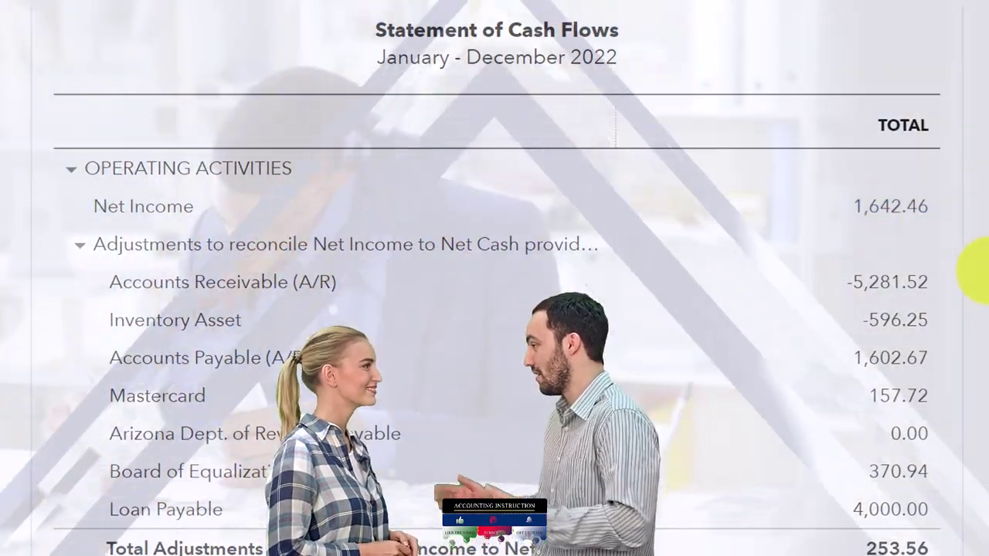
scroll(958, 494, "down", 3)
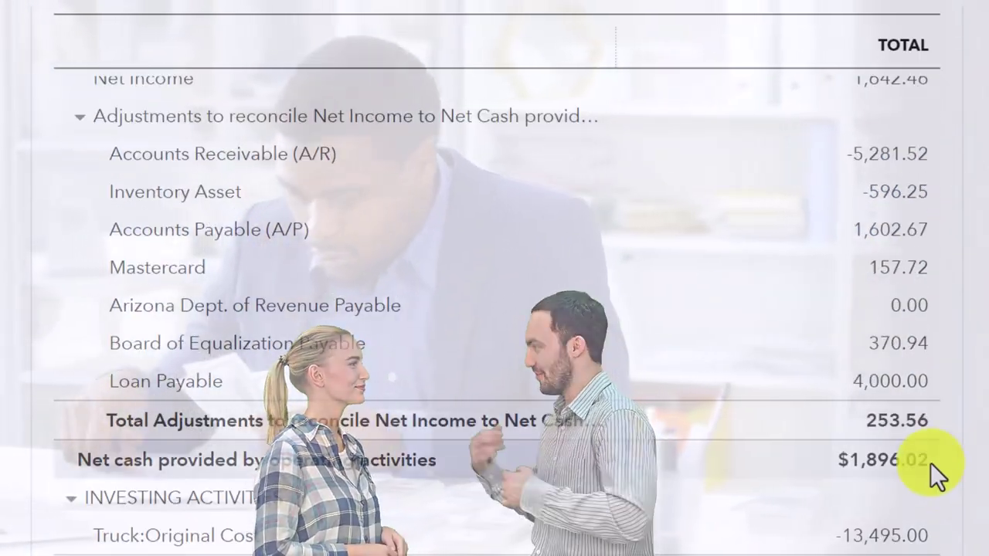
scroll(933, 468, "down", 2)
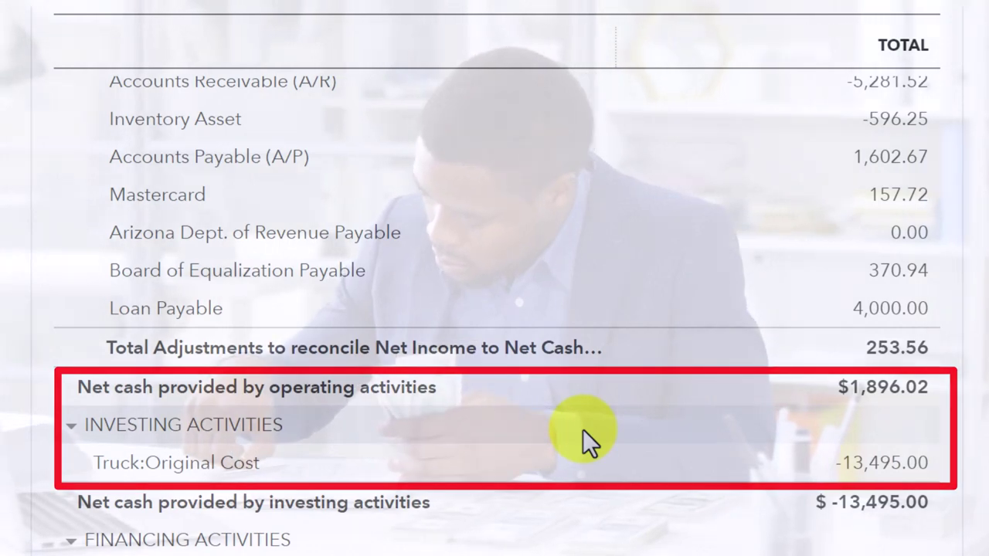
scroll(583, 429, "down", 3)
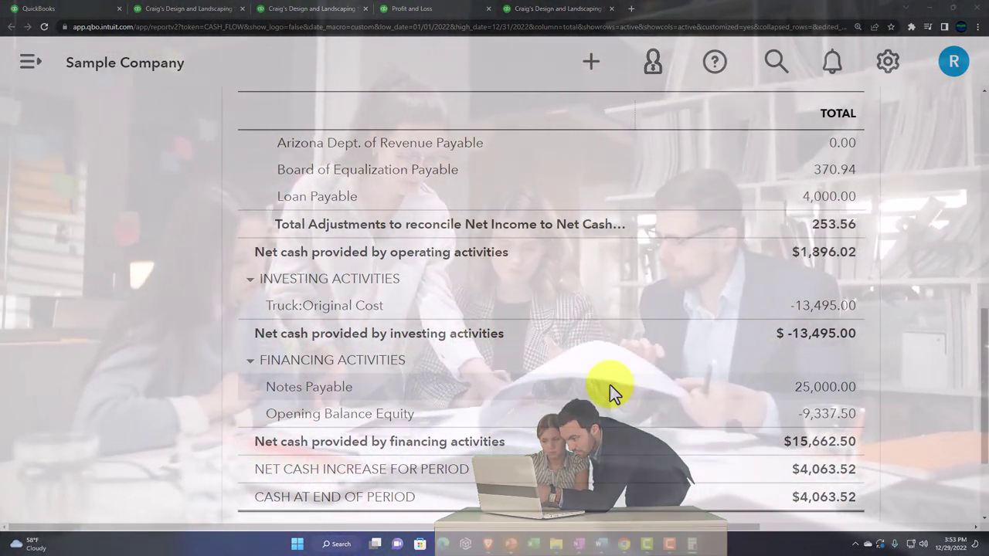
scroll(610, 385, "up", 4)
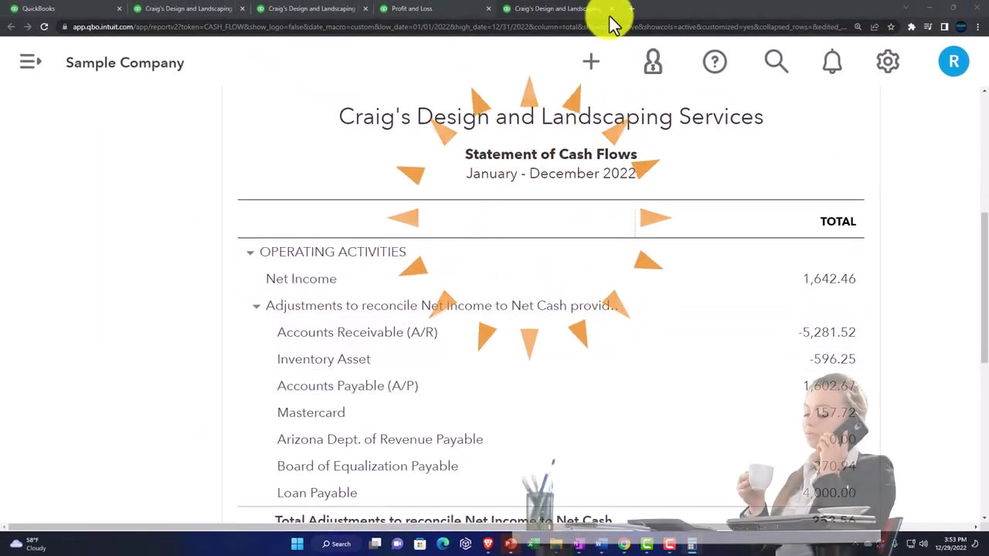
Close the cash flow tab and zoom the reports page back out.
left_click(611, 8)
scroll(609, 376, "down", 2)
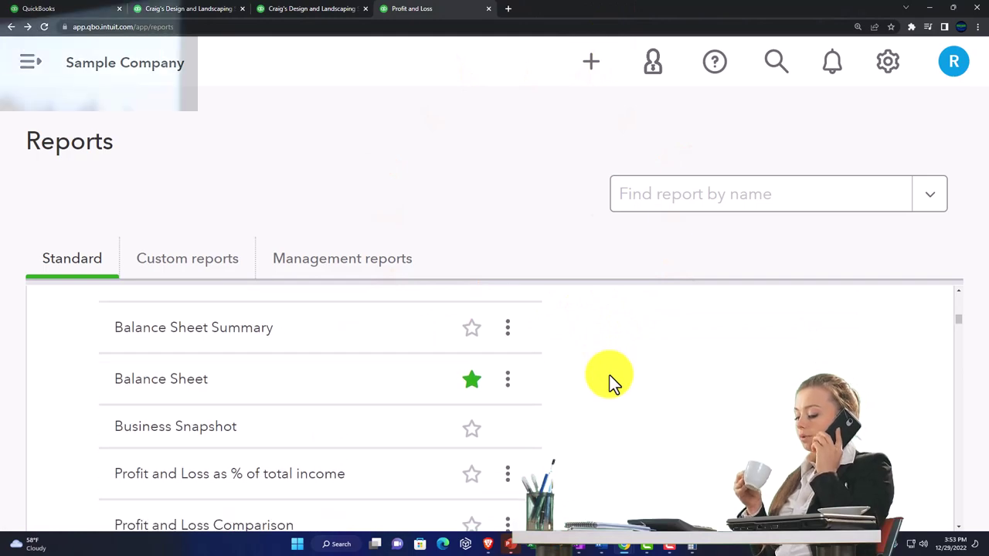
key("ctrl+minus")
key("ctrl+minus")
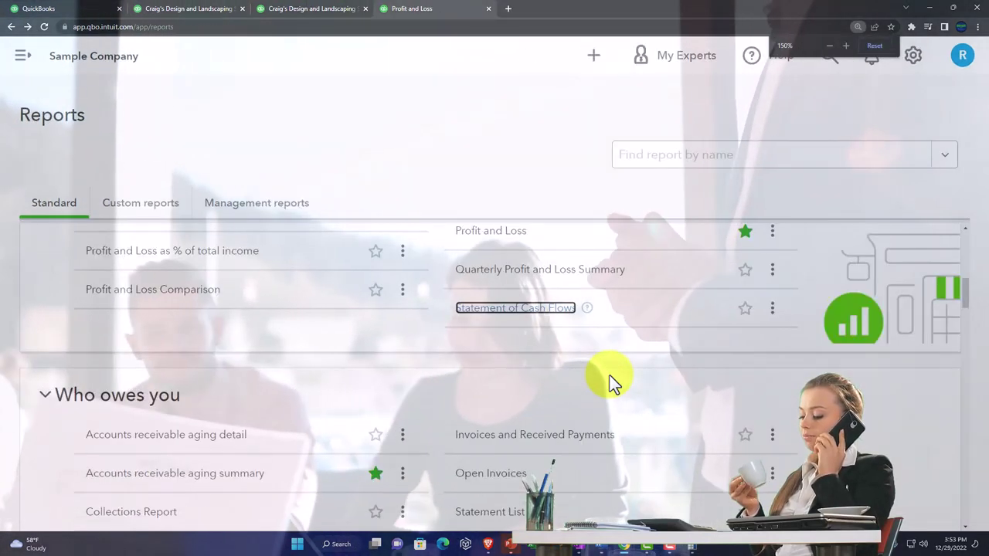
scroll(609, 376, "down", 2)
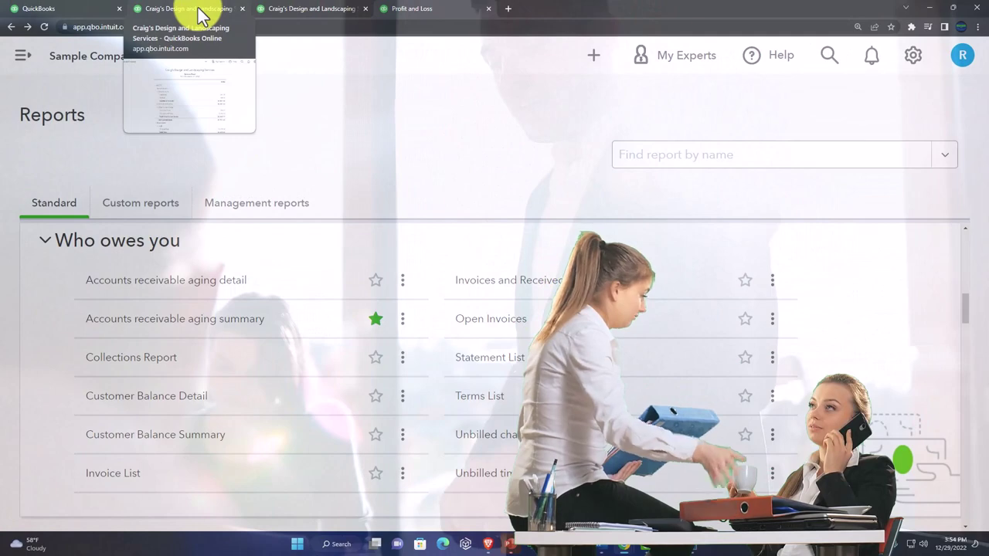
On the Balance Sheet, expand Accounts Receivable to show A/R of 5,281.52.
left_click(199, 10)
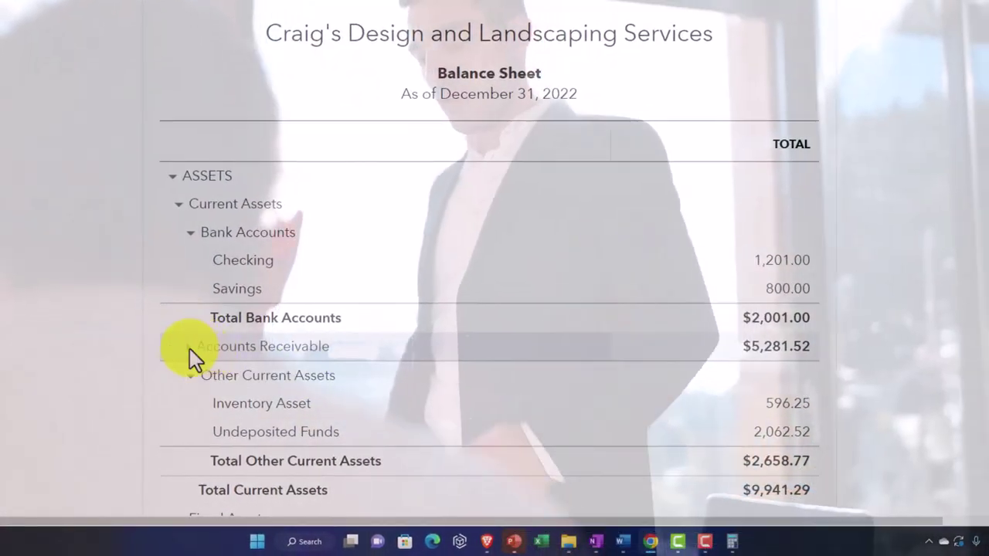
left_click(197, 355)
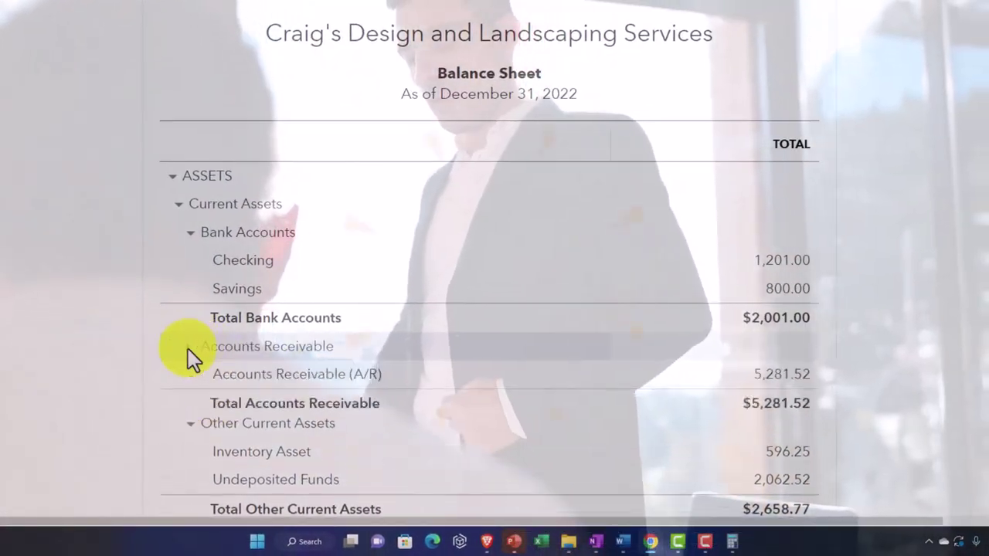
scroll(189, 350, "down", 2)
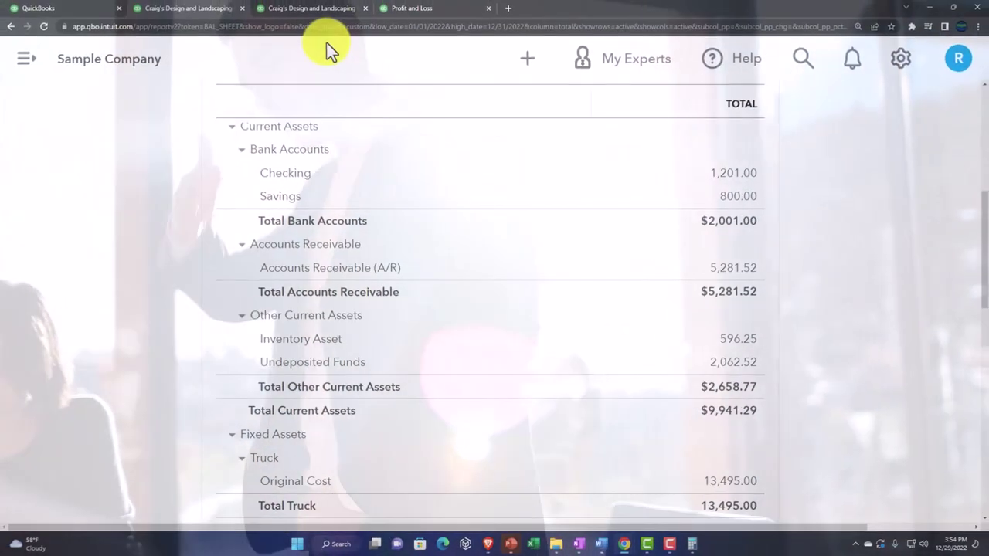
Open Accounts receivable aging detail in a new tab and review its $5,281.52 open balance.
left_click(390, 12)
scroll(270, 409, "down", 5)
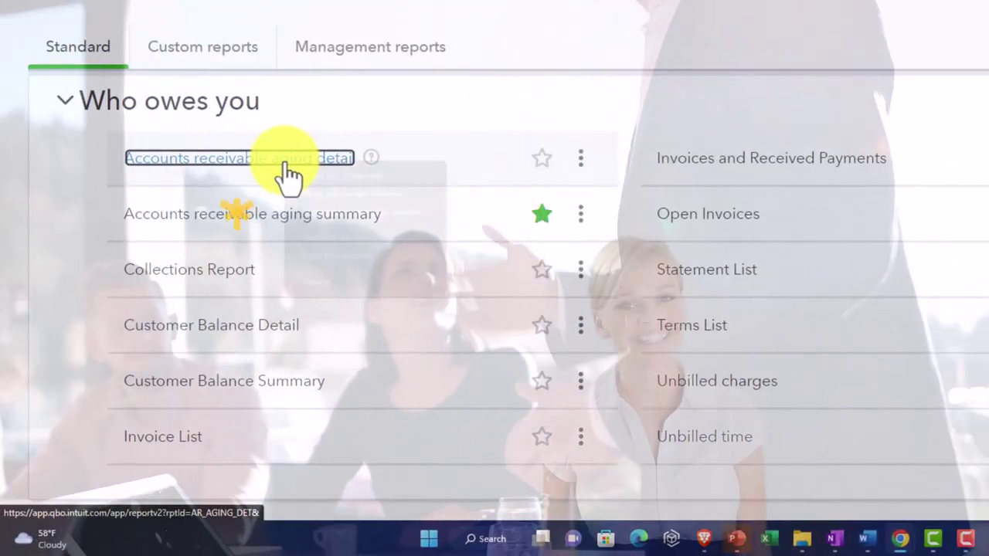
right_click(263, 223)
key("Escape")
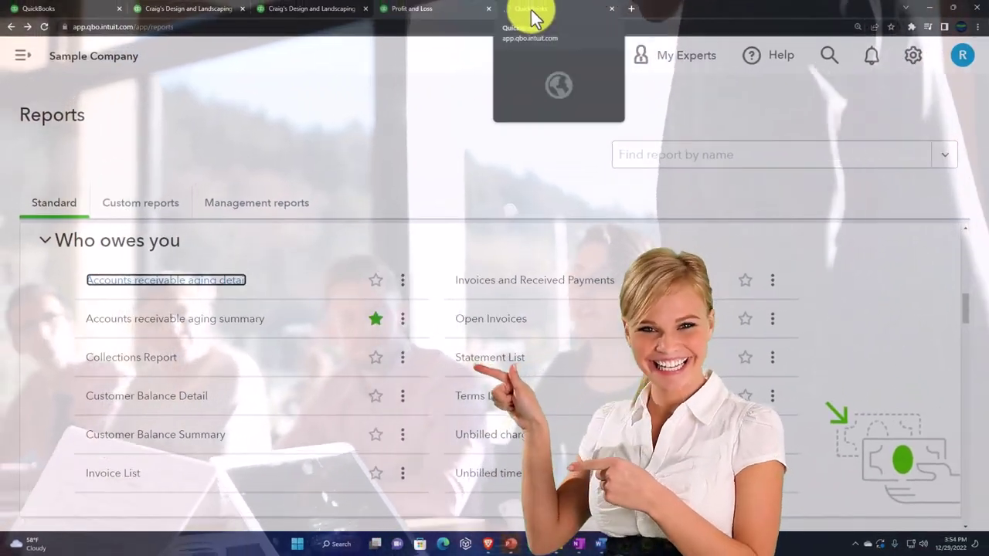
left_click(531, 10)
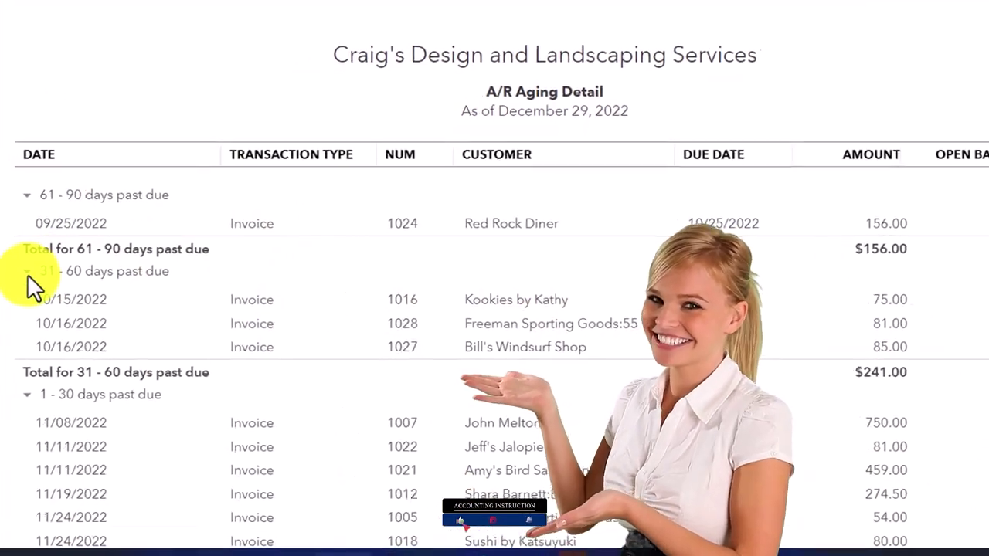
scroll(338, 403, "down", 4)
scroll(338, 402, "down", 2)
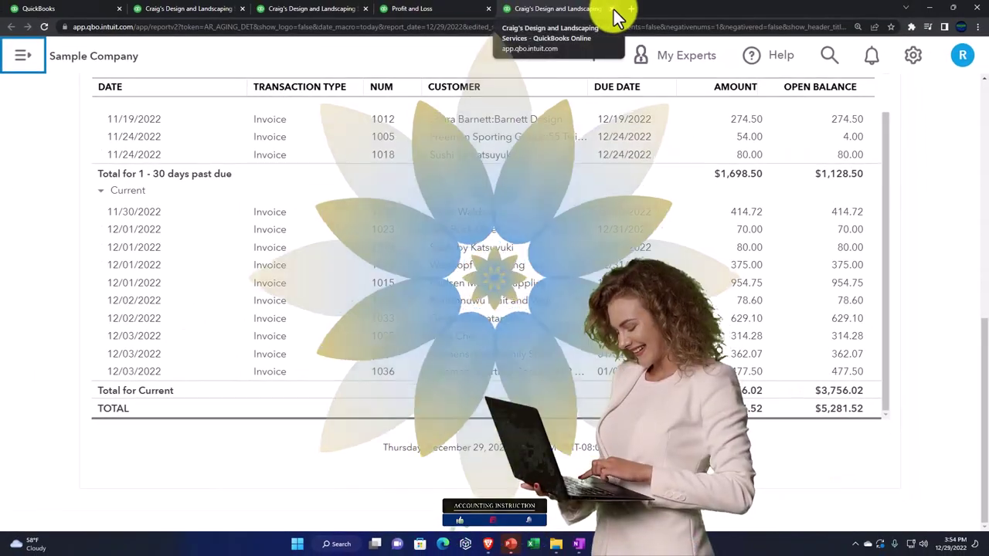
Close the aging detail tab and open Accounts receivable aging summary in a new tab.
left_click(612, 8)
scroll(487, 309, "down", 1)
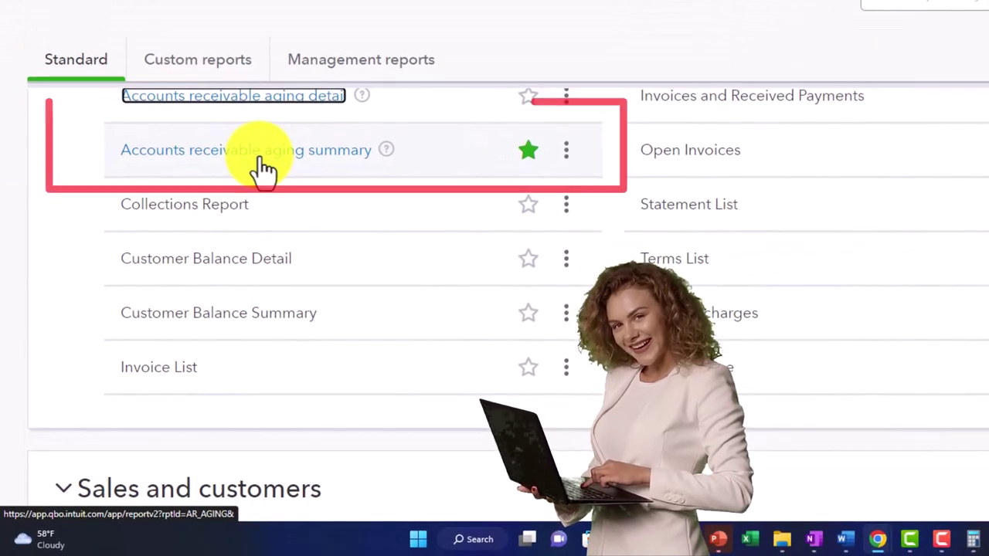
right_click(271, 163)
left_click(282, 177)
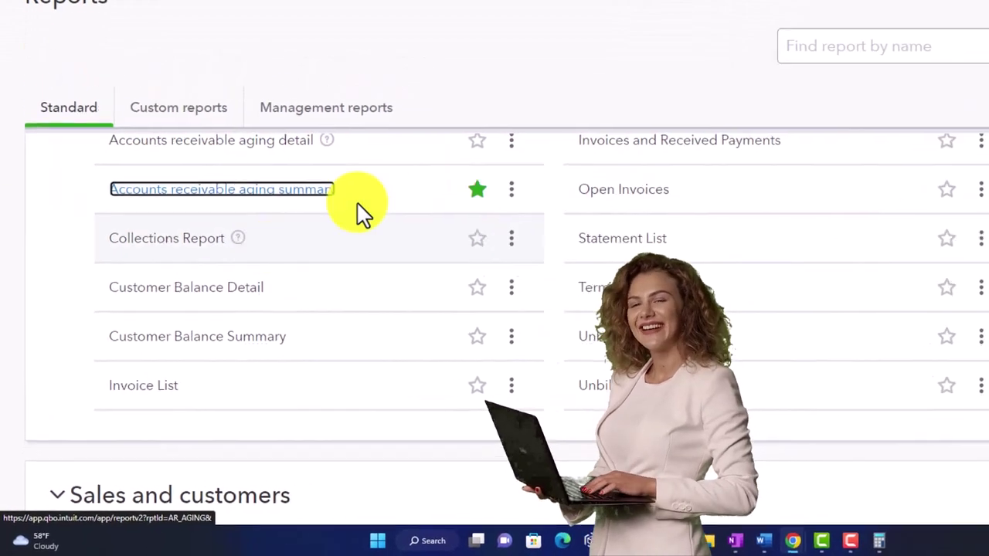
left_click(530, 11)
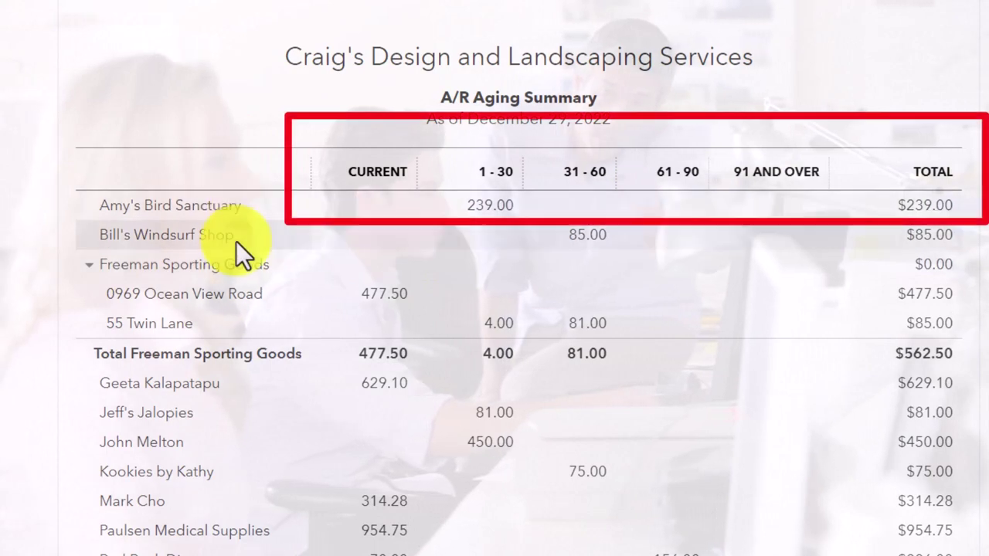
scroll(735, 503, "down", 5)
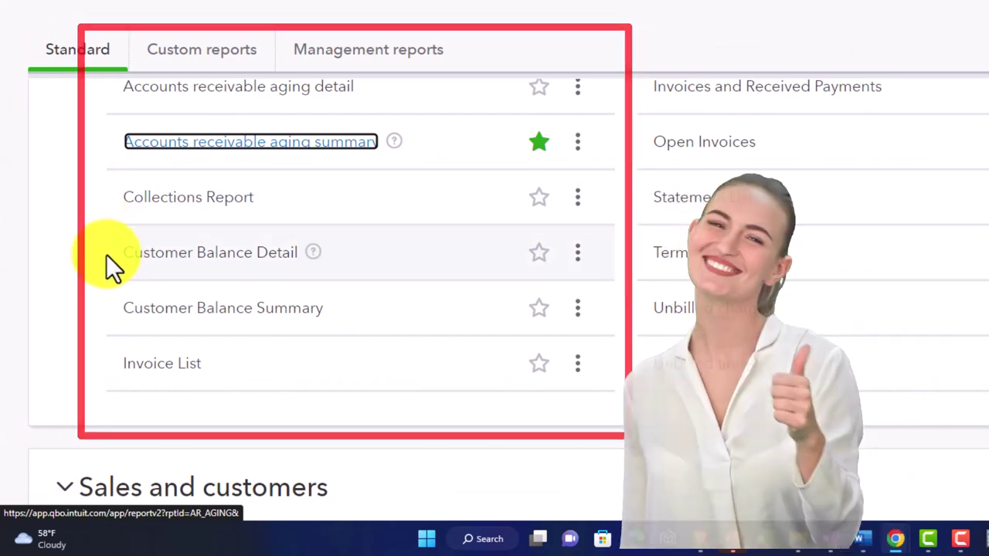
Switch to the first QuickBooks tab showing the Craig's Design and Landscaping Services dashboard.
scroll(106, 254, "up", 1)
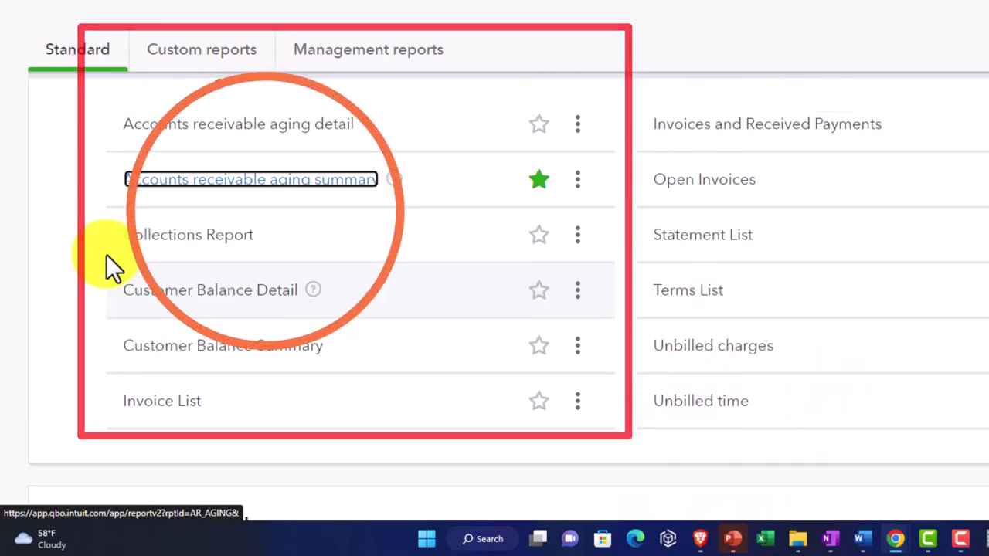
scroll(106, 254, "up", 1)
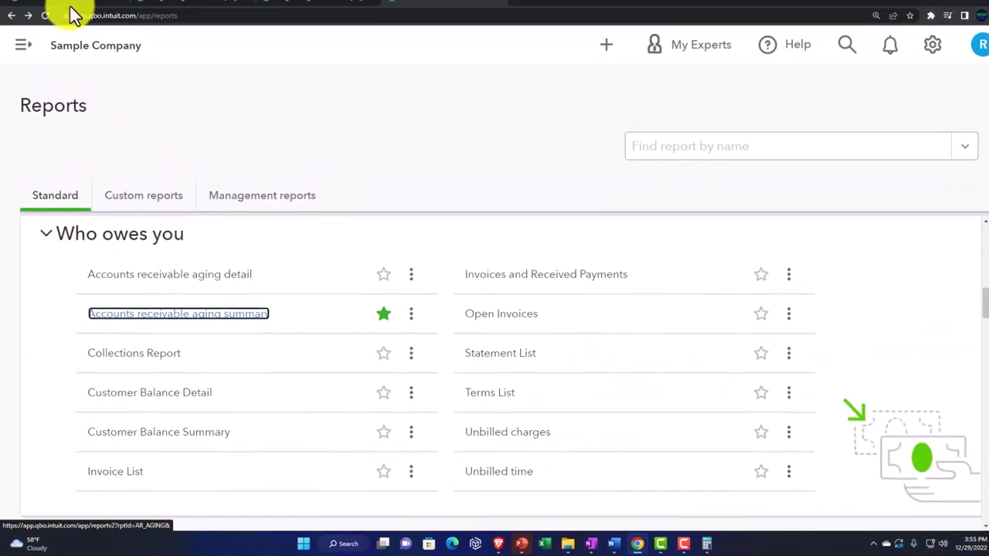
left_click(70, 11)
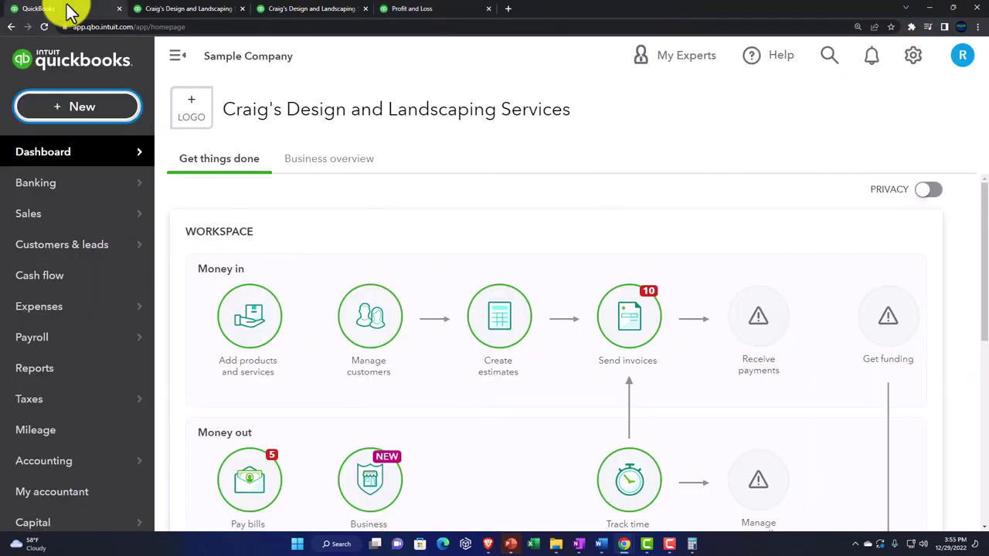
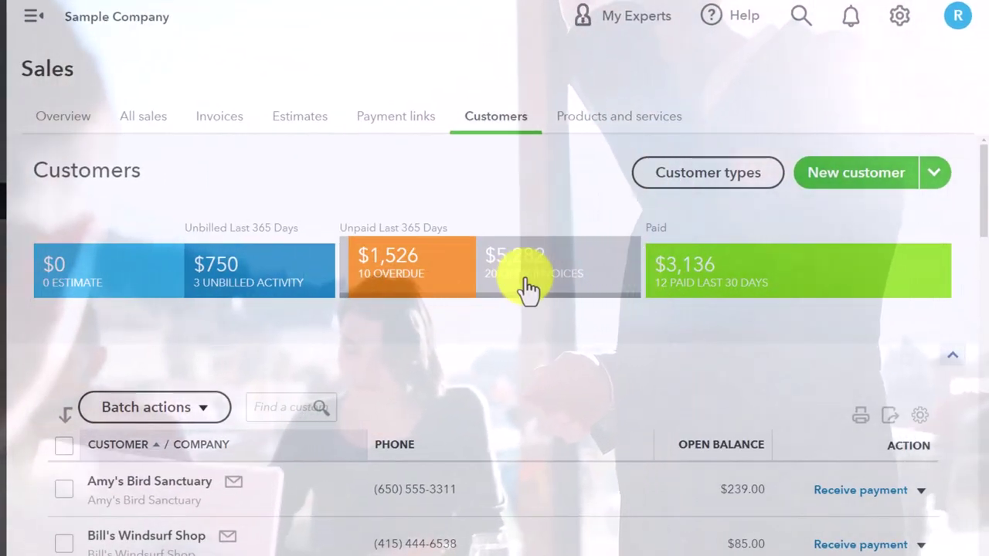
Scroll the customer list, then return to the Reports tab showing the Who owes you reports.
scroll(528, 289, "down", 3)
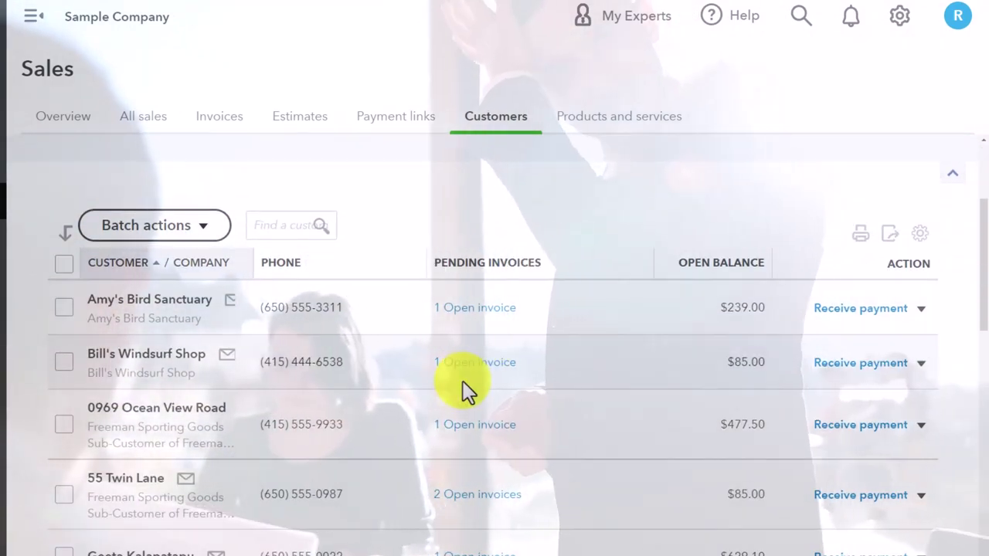
scroll(463, 381, "down", 2)
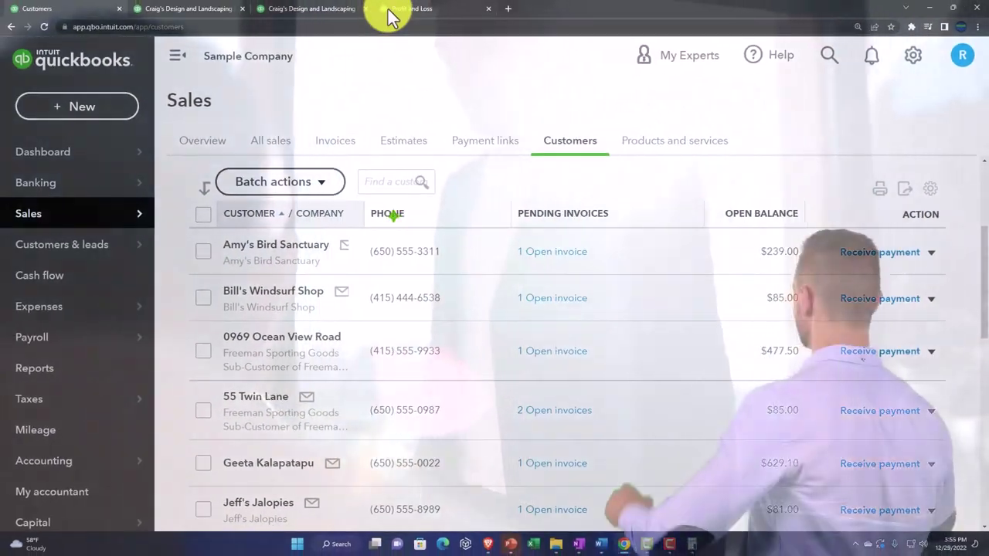
left_click(391, 16)
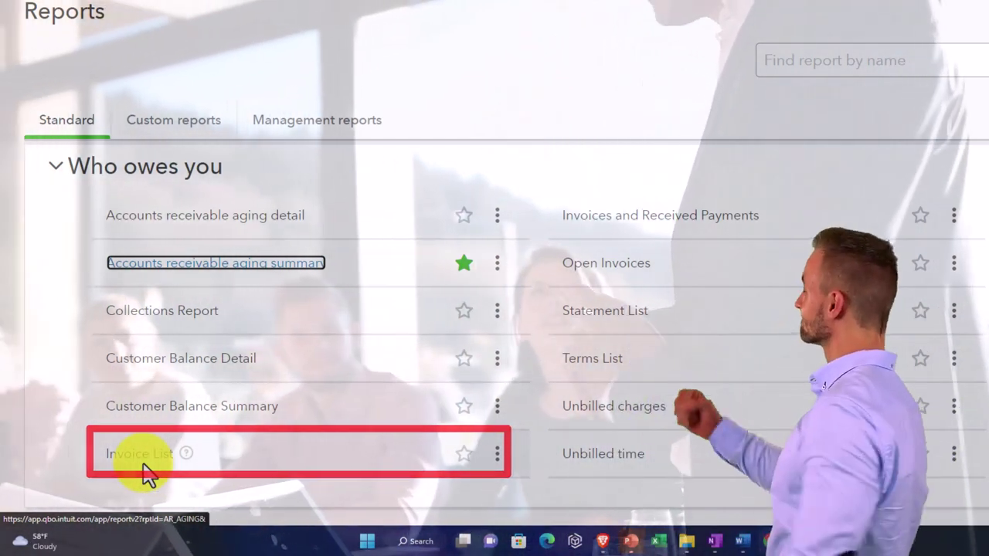
left_click(143, 456)
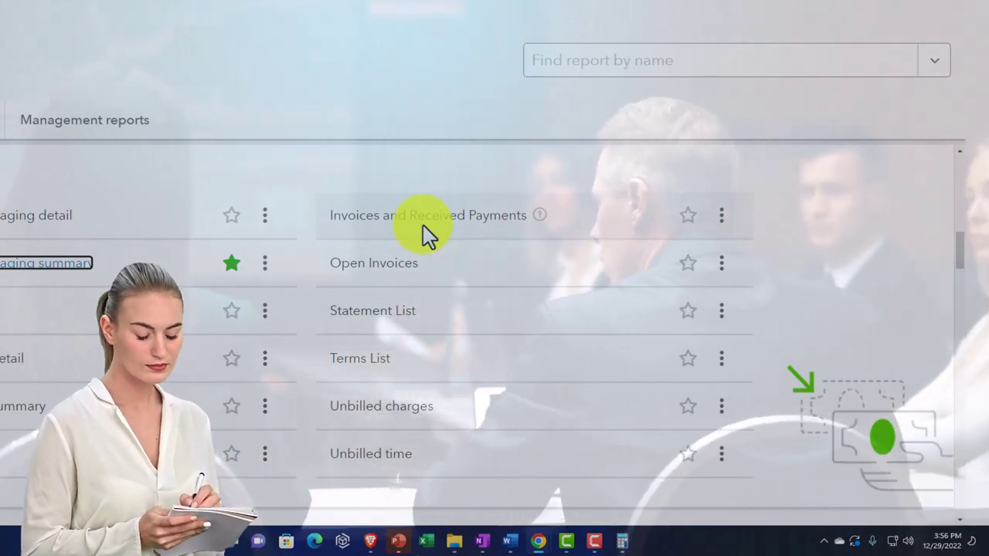
left_click(418, 275)
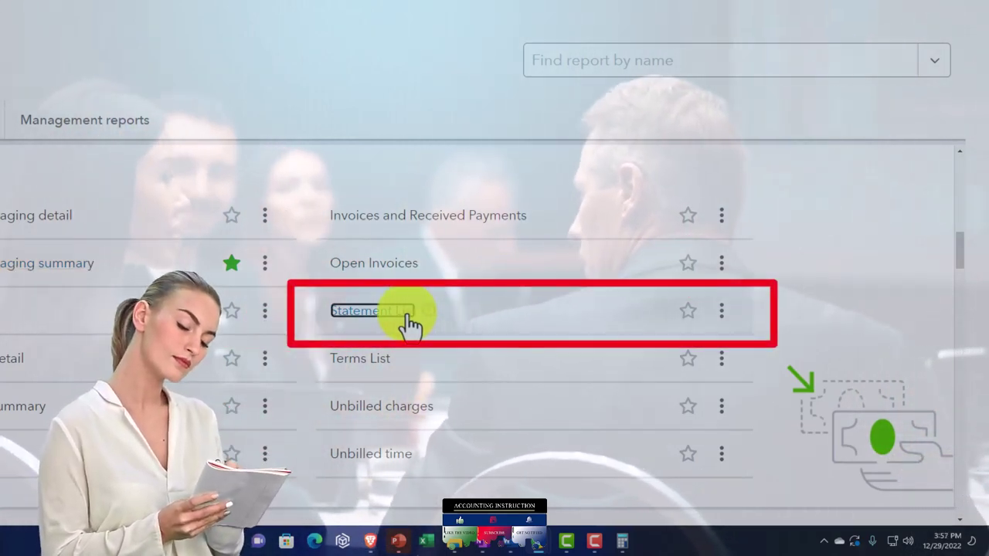
left_click(405, 313)
scroll(417, 321, "down", 1)
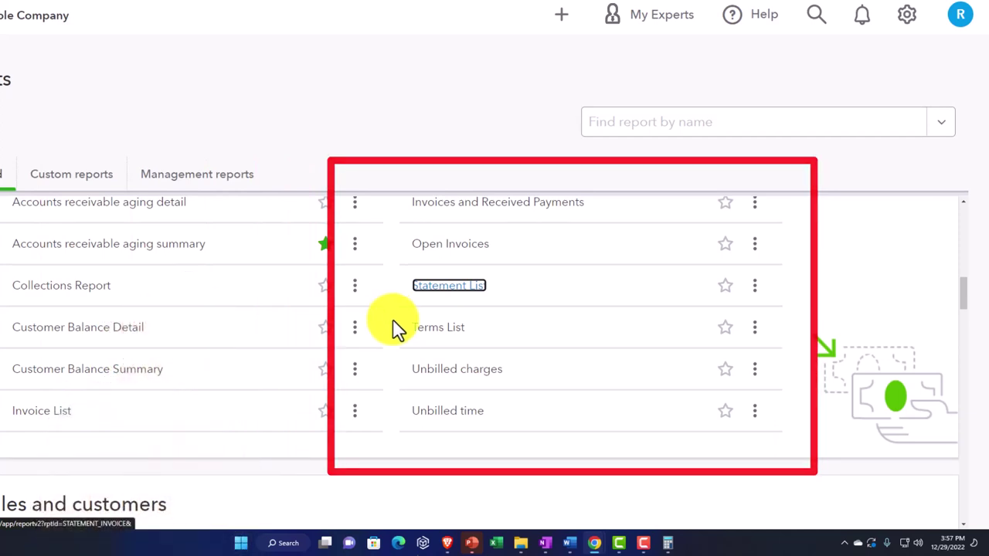
right_click(437, 329)
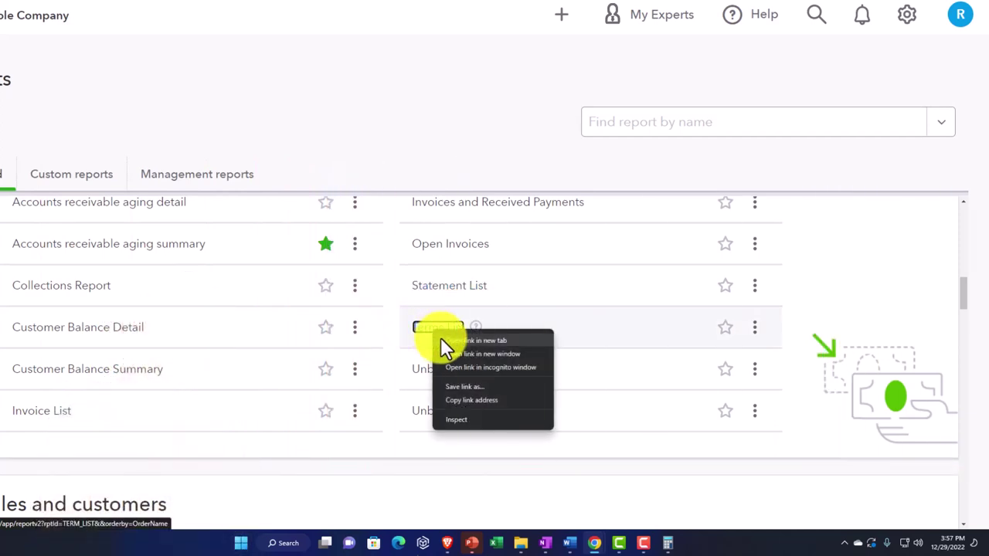
left_click(446, 343)
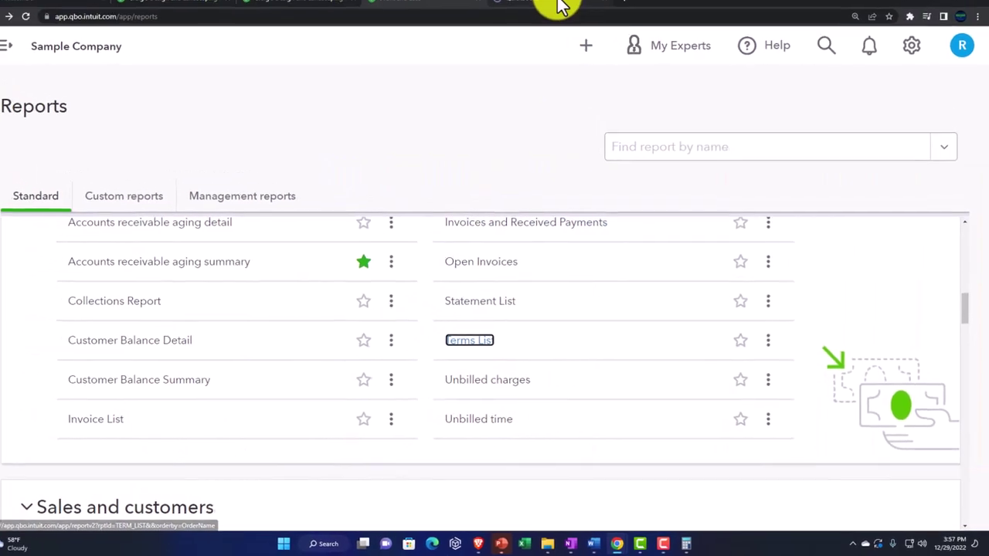
left_click(560, 6)
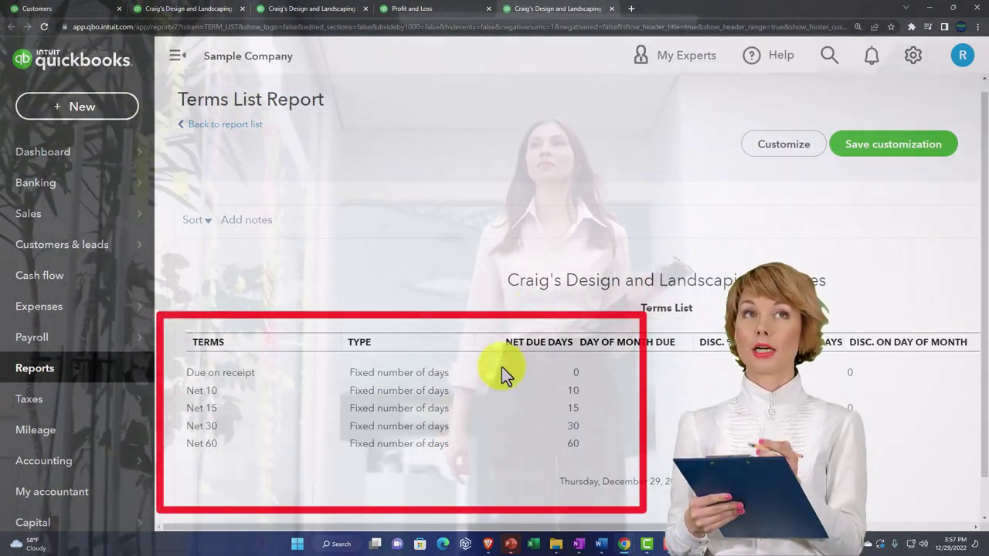
left_click(615, 8)
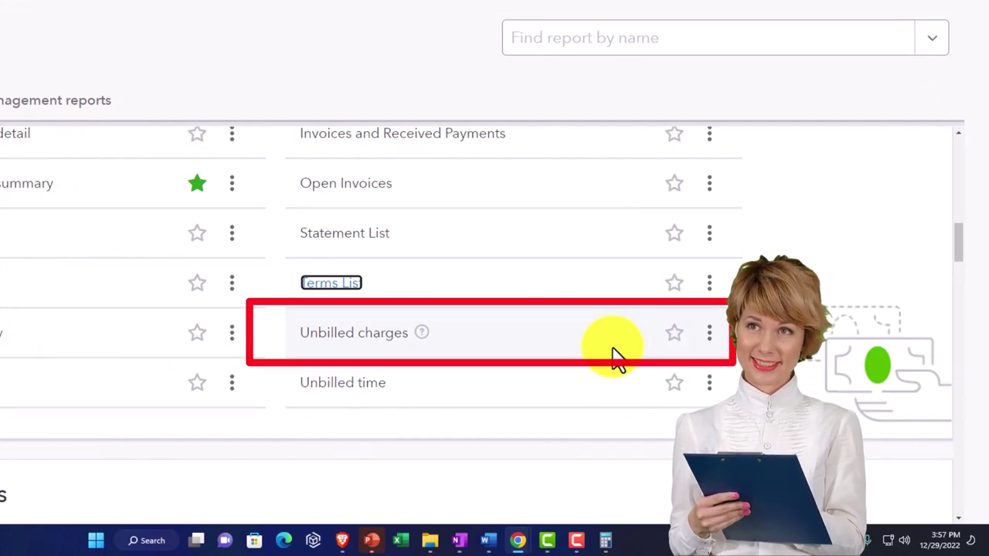
right_click(373, 344)
Open Unbilled Charges in a new tab: $375.00 each for Amy's Bird Sanctuary and Video Games by Dan.
left_click(394, 342)
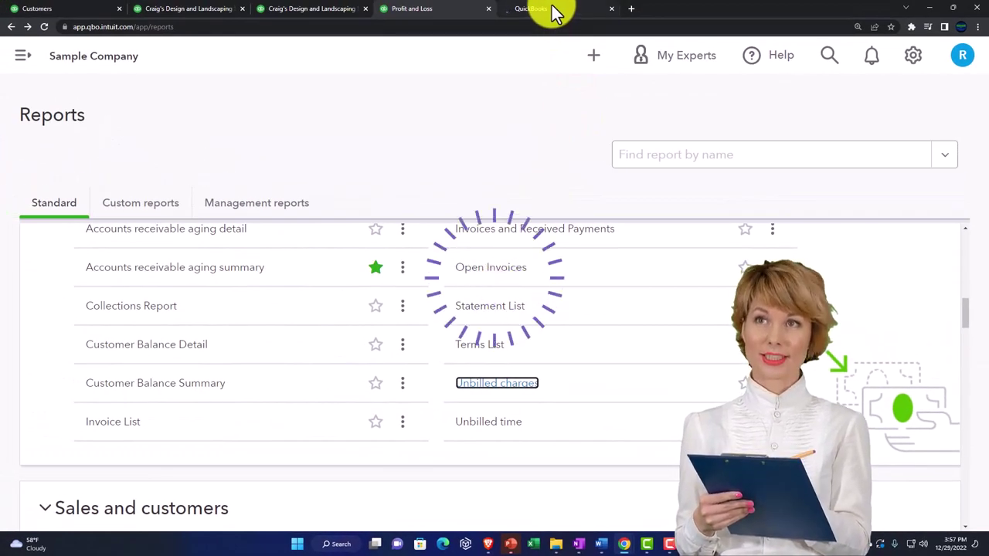
left_click(551, 11)
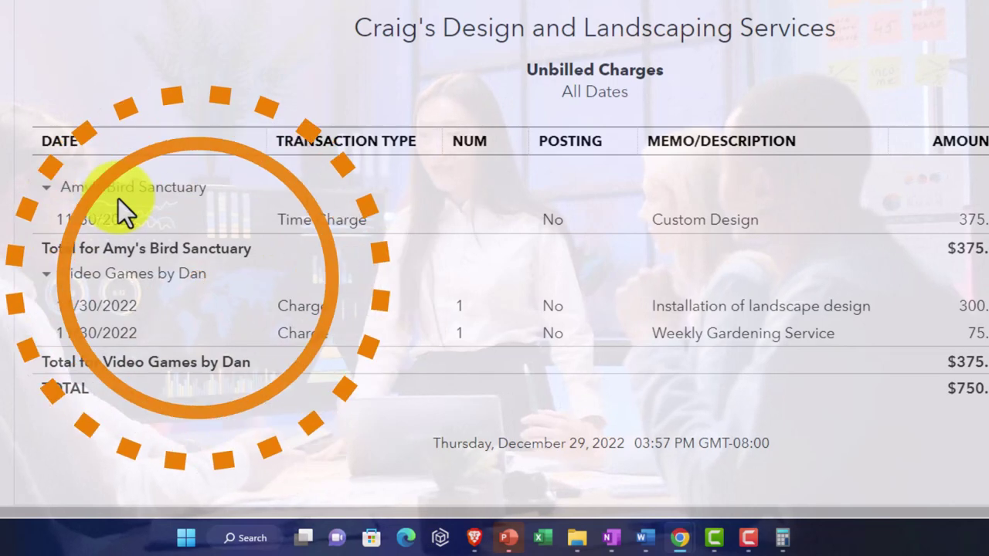
left_click(44, 80)
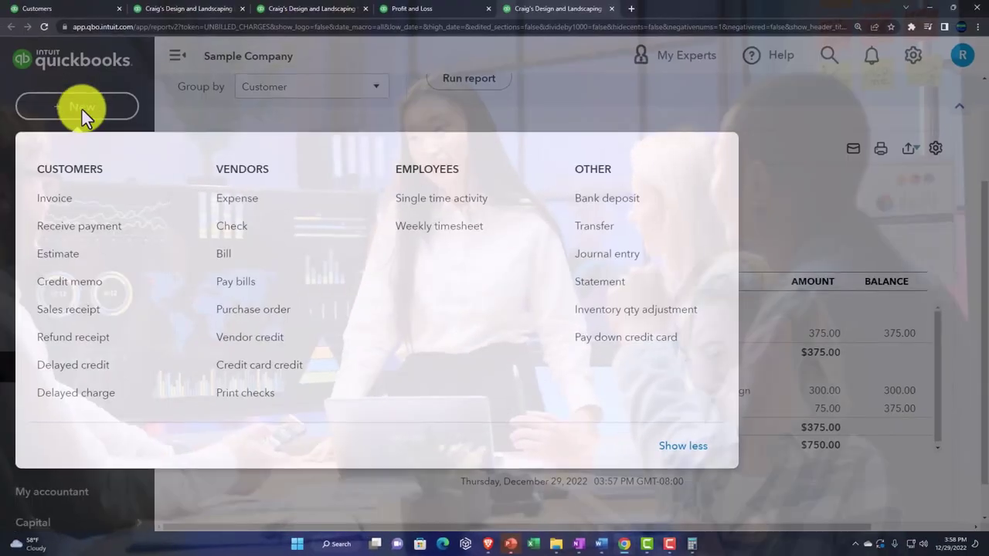
left_click(68, 200)
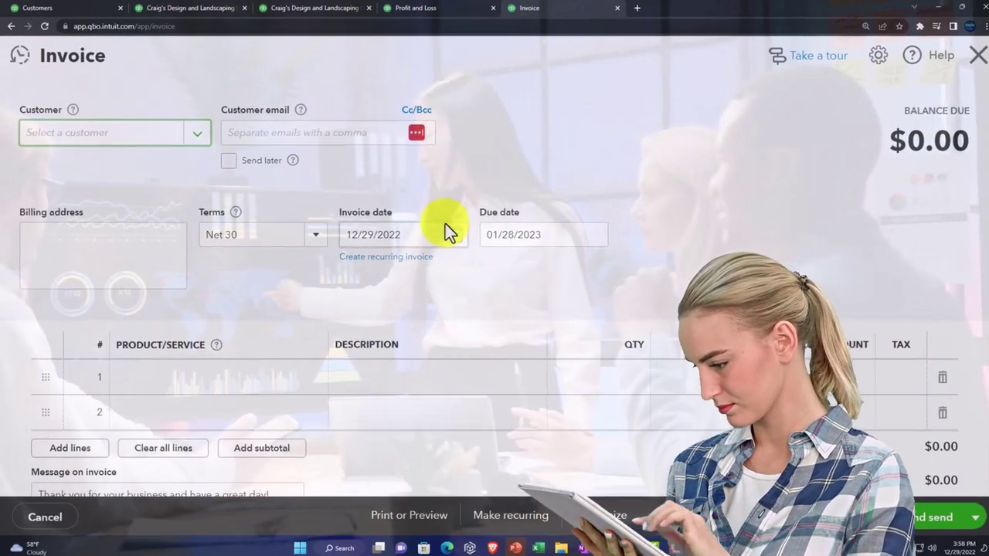
type("amy")
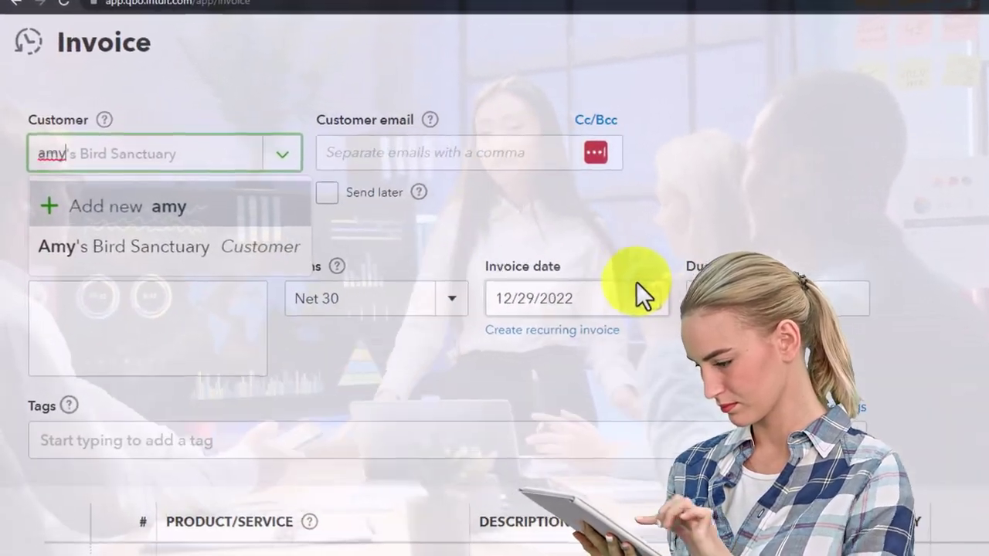
key("Down")
key("Tab")
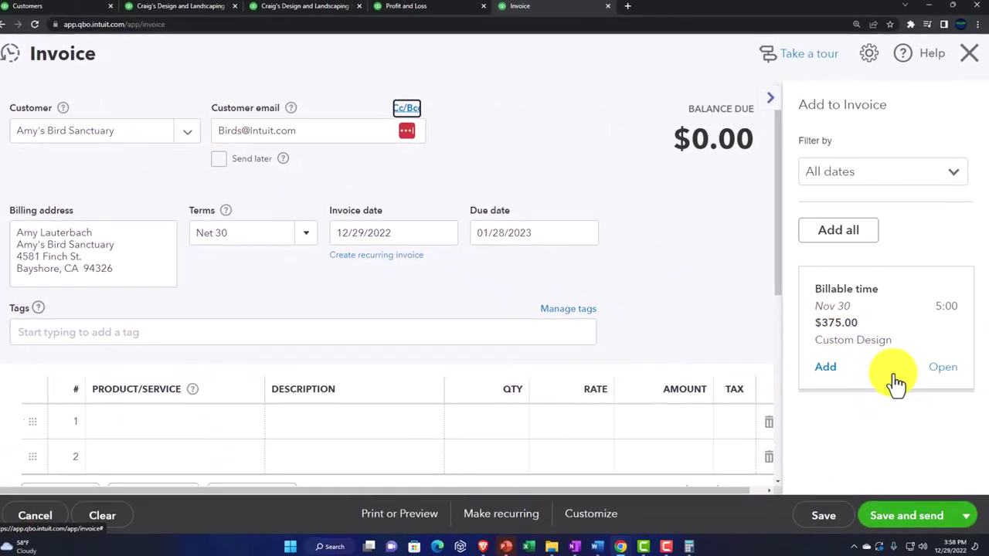
left_click(826, 367)
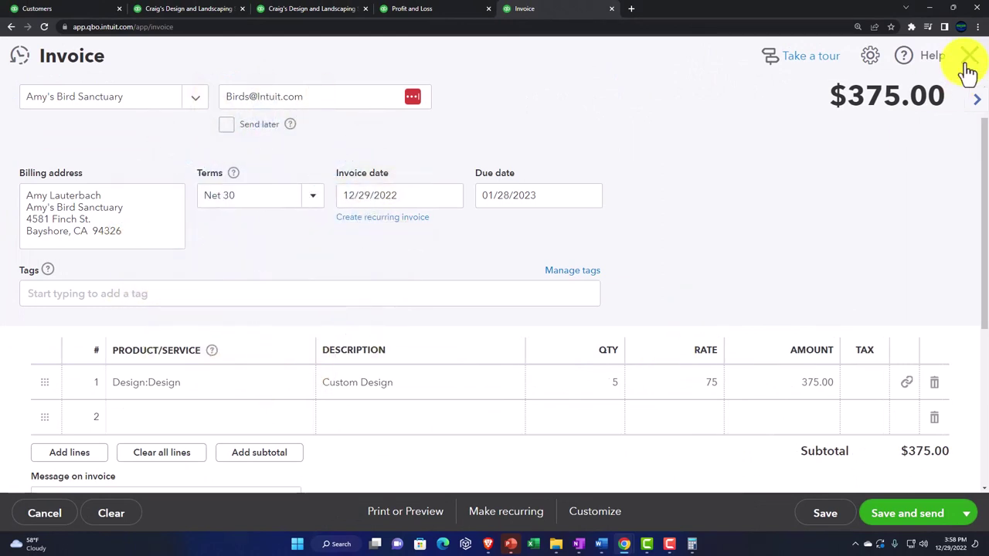
left_click(968, 62)
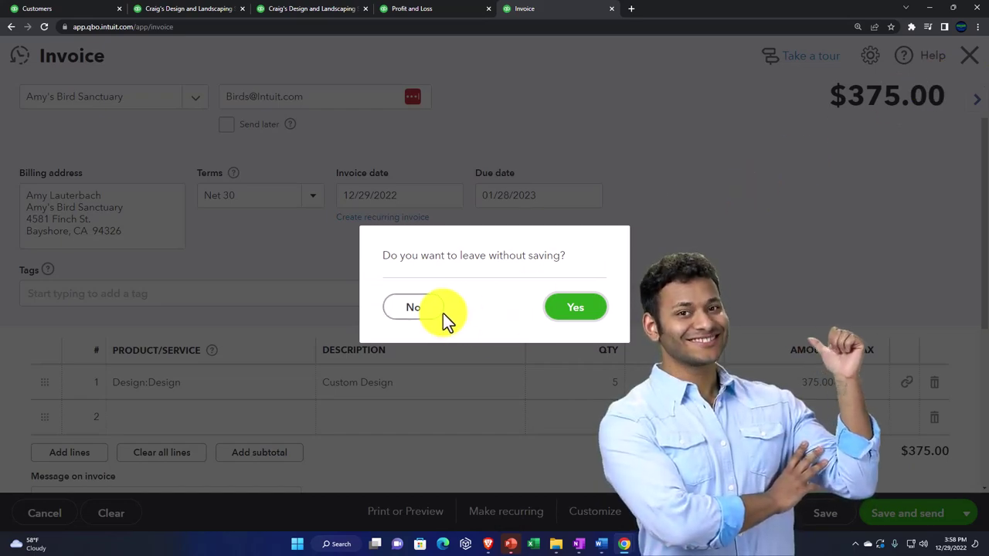
left_click(563, 319)
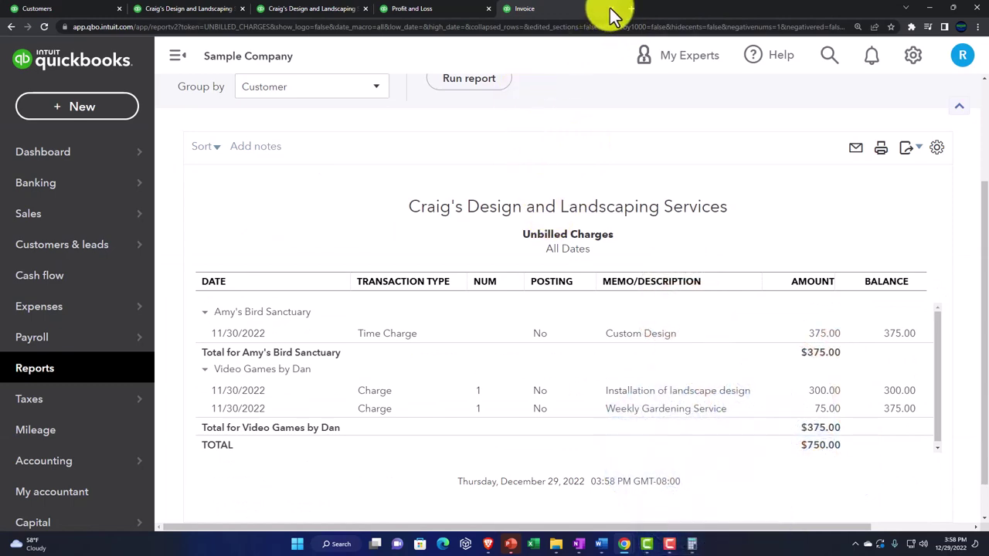
Go back to the Reports page and scroll down to the Sales and customers section.
key("alt+Left")
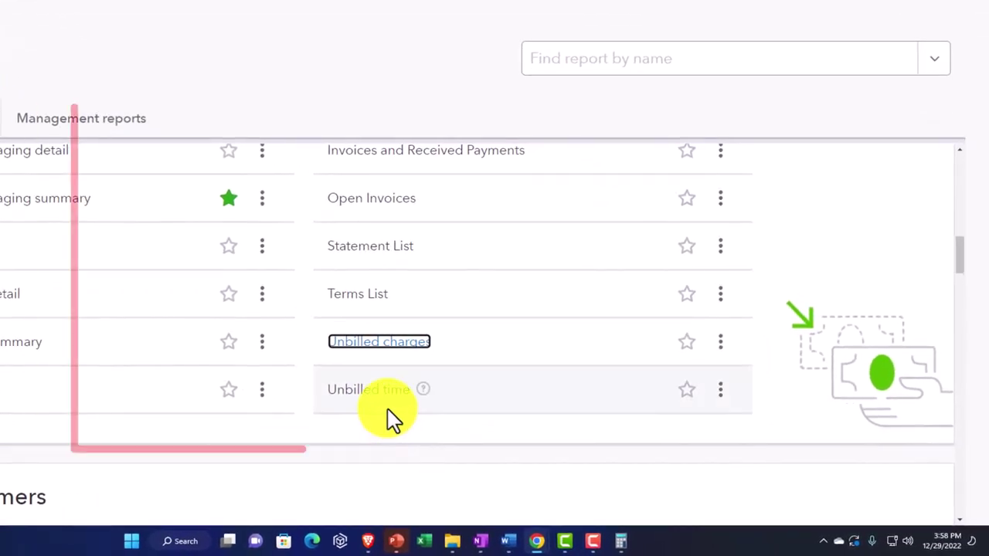
scroll(388, 408, "down", 1)
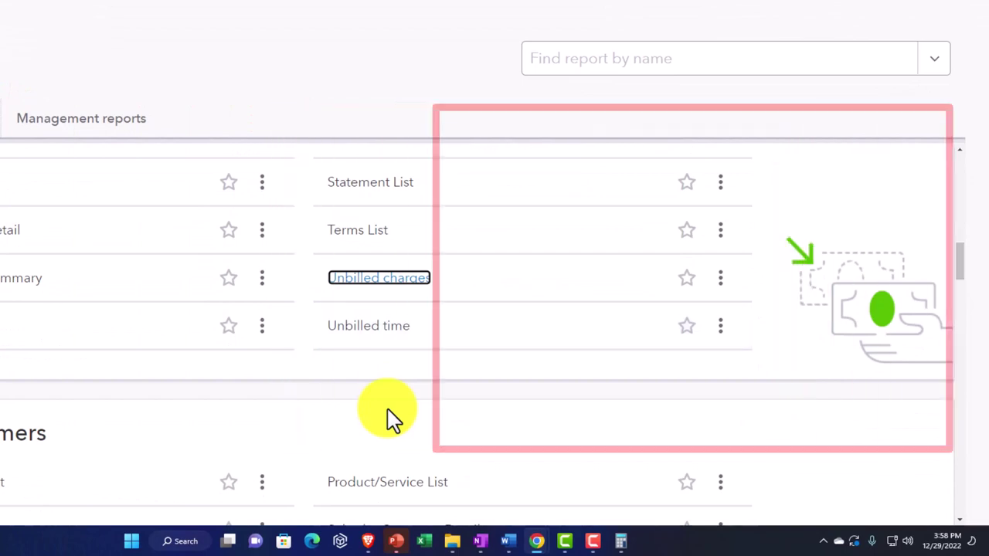
scroll(389, 410, "down", 1)
scroll(389, 409, "down", 3)
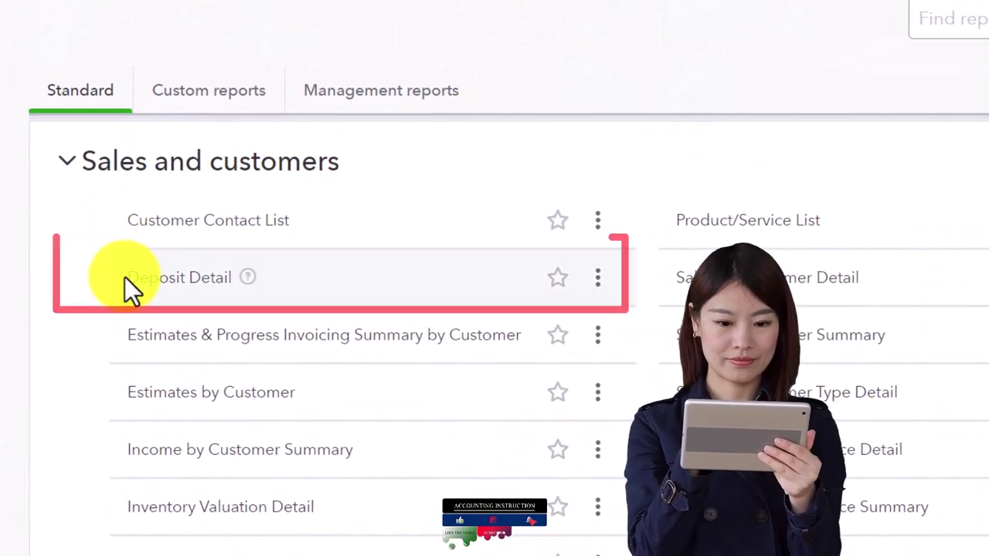
Open Deposit Detail in a new tab with the sidebar collapsed, then view the Balance Sheet.
right_click(165, 290)
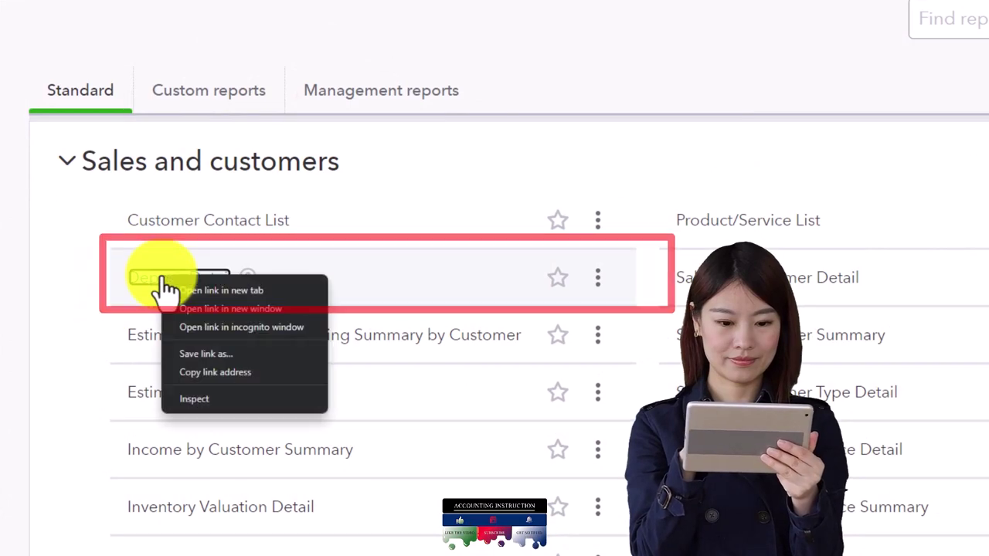
left_click(186, 288)
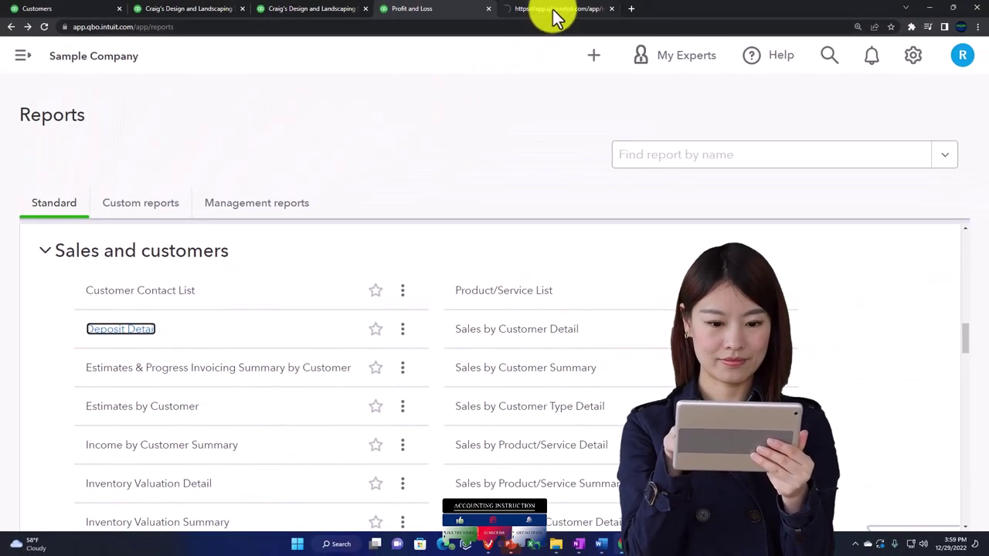
left_click(556, 16)
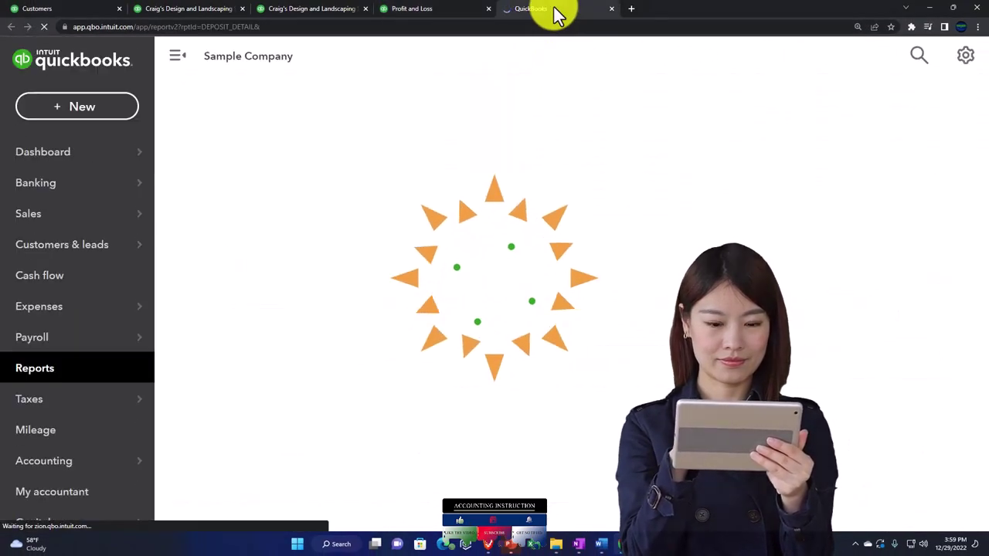
scroll(541, 170, "down", 2)
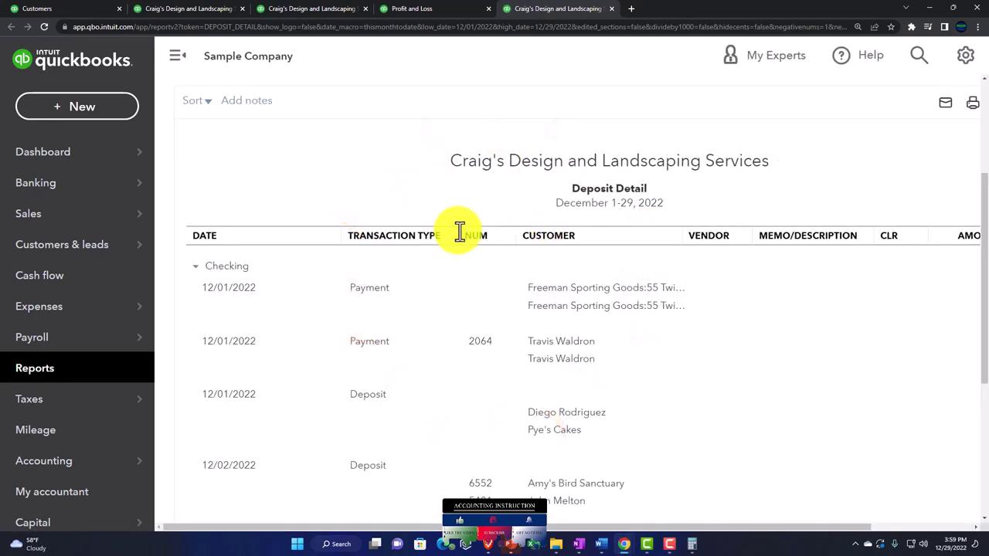
left_click(182, 62)
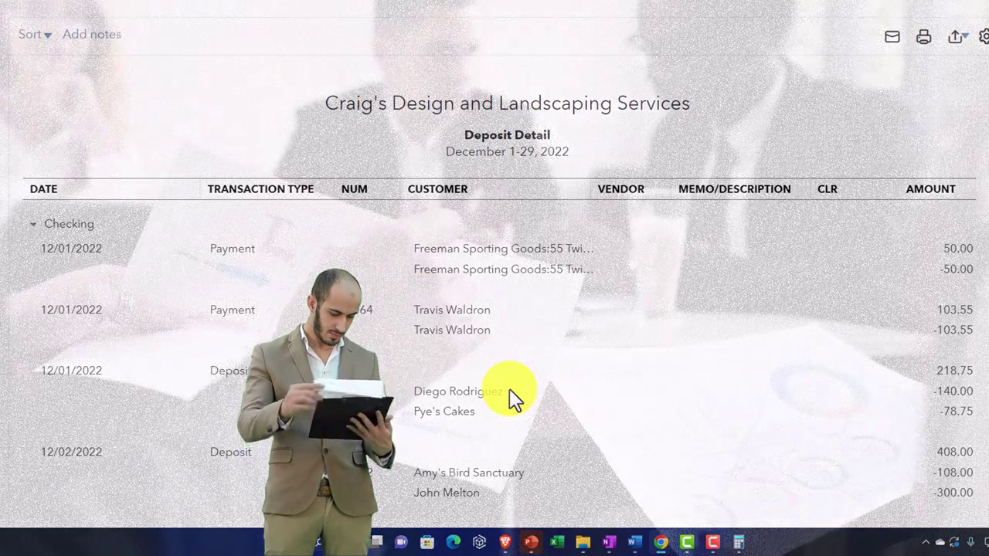
scroll(509, 389, "up", 1)
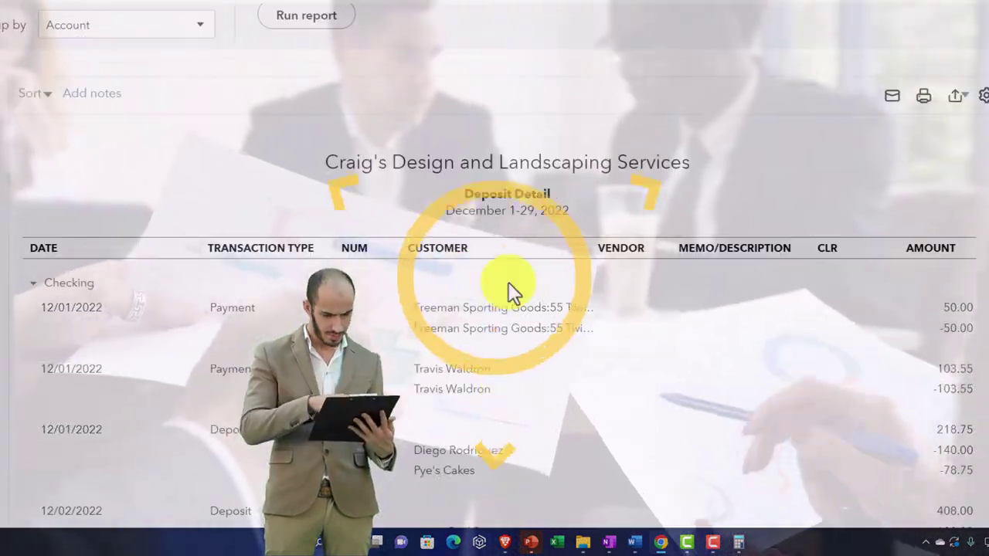
scroll(504, 277, "up", 2)
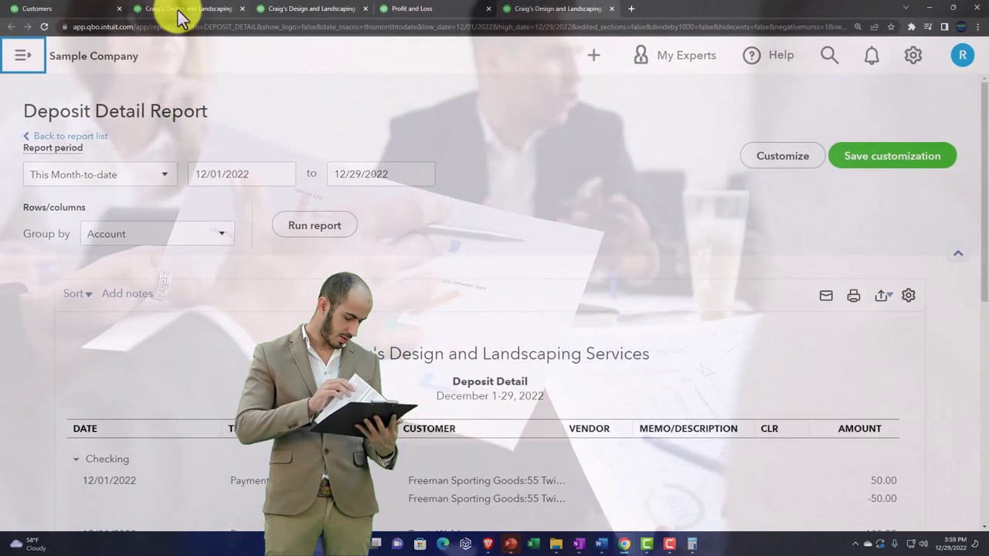
left_click(178, 9)
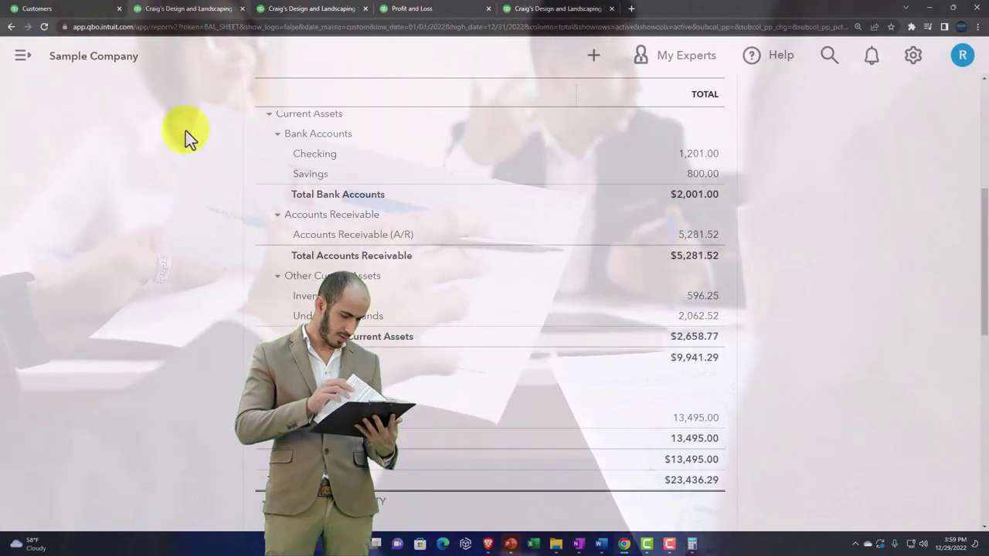
Drill into the checking amount on the Balance Sheet and zoom the page out.
scroll(192, 203, "up", 1)
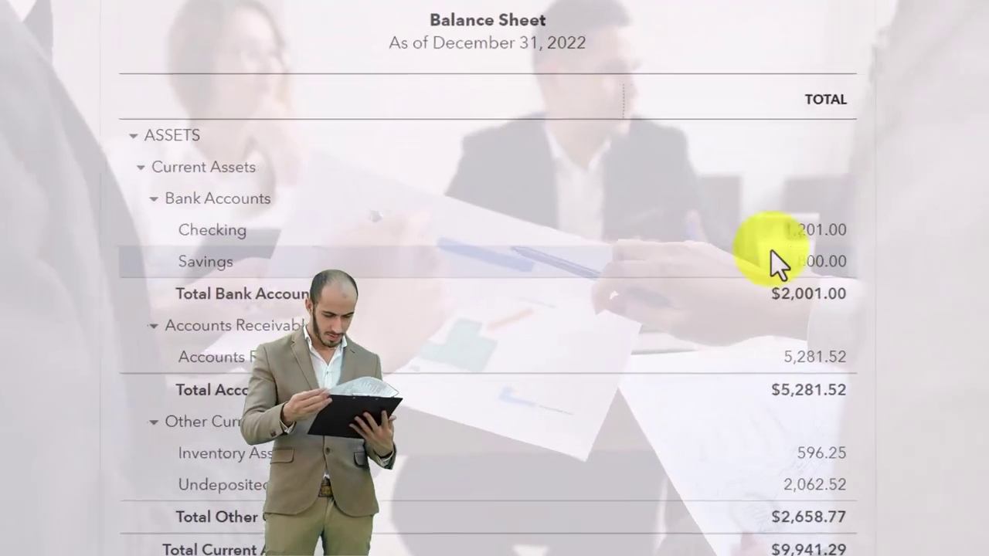
left_click(813, 246)
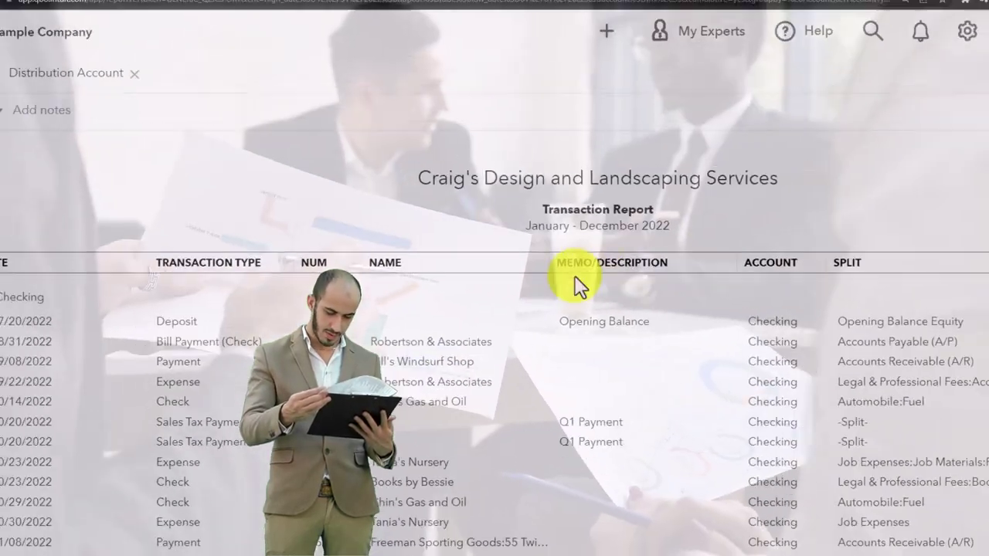
key("ctrl+minus")
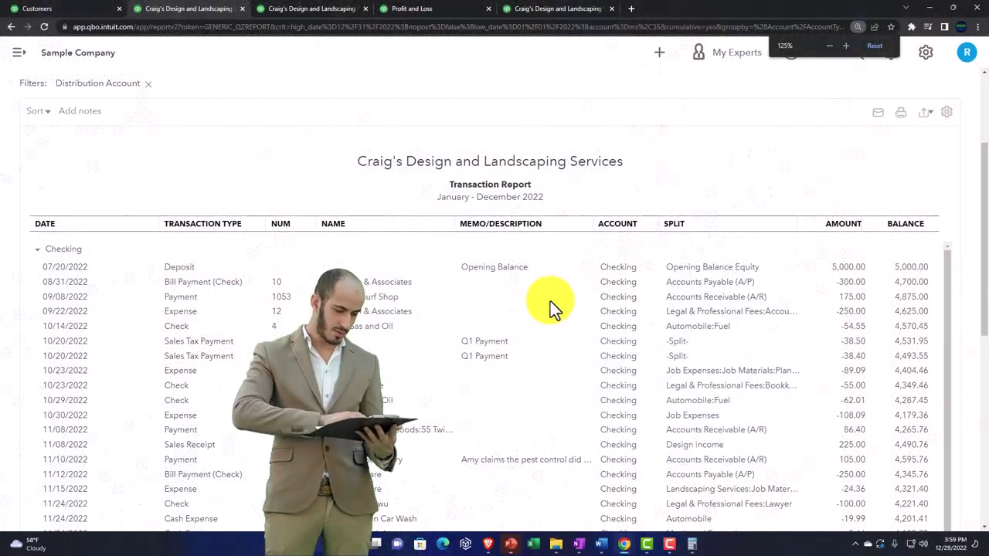
scroll(562, 305, "up", 2)
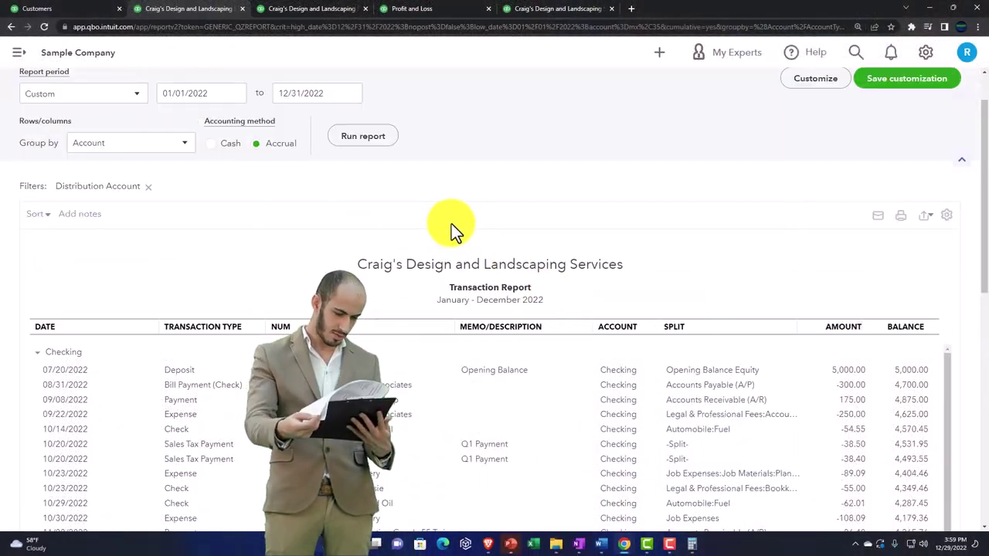
scroll(640, 181, "up", 1)
Filter the transaction report to Deposit transactions ($6,494.90), then return to the Balance Sheet summary.
left_click(803, 133)
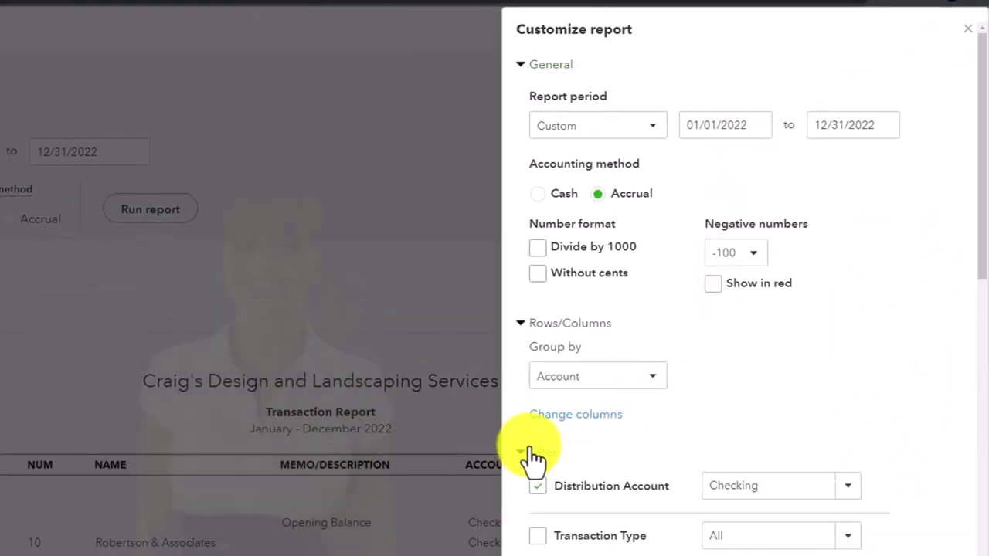
scroll(540, 433, "down", 3)
left_click(537, 325)
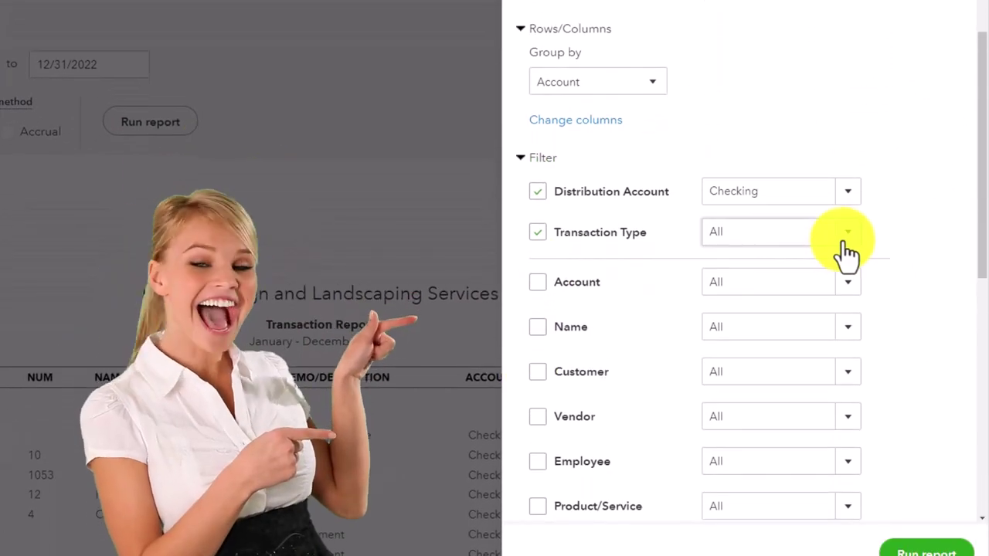
left_click(846, 239)
scroll(812, 340, "down", 5)
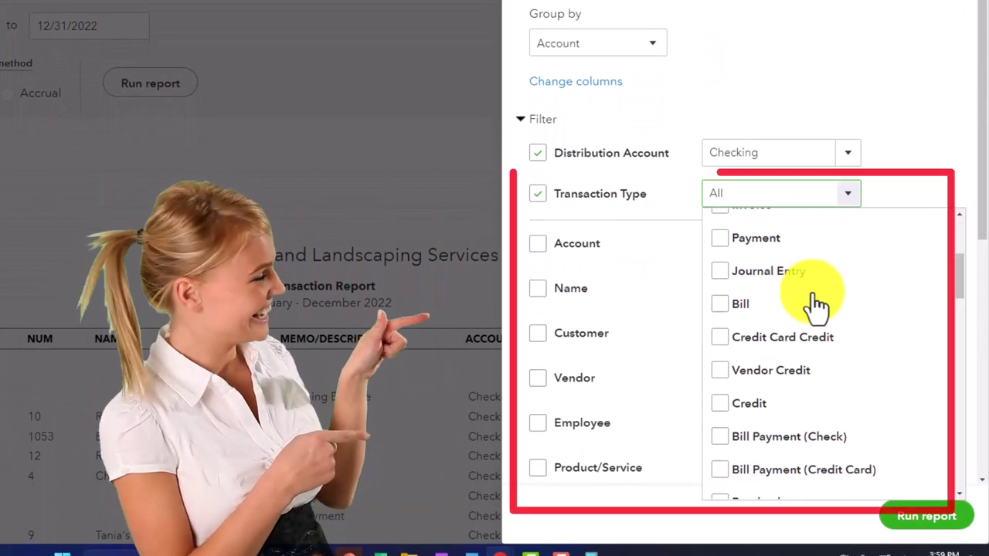
scroll(817, 306, "down", 3)
left_click(726, 342)
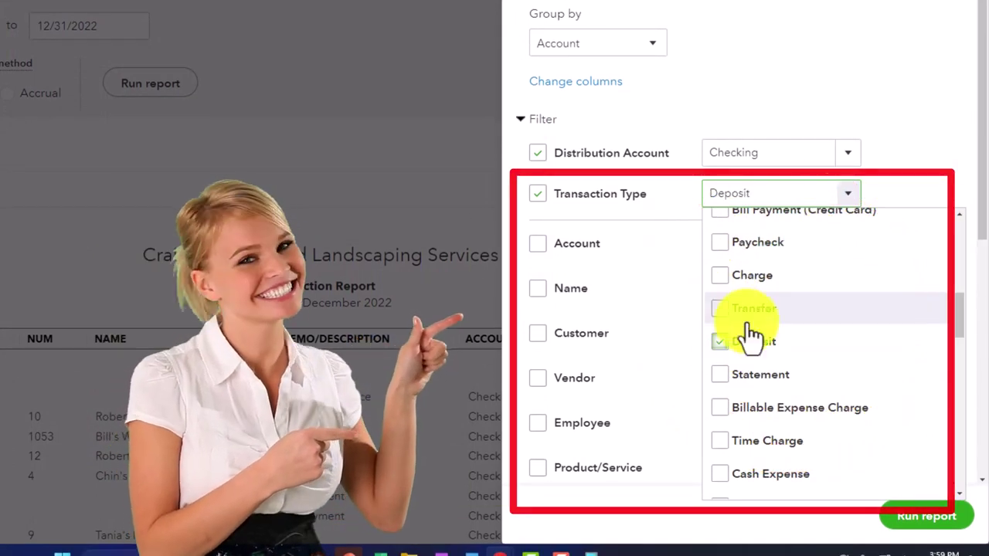
left_click(905, 527)
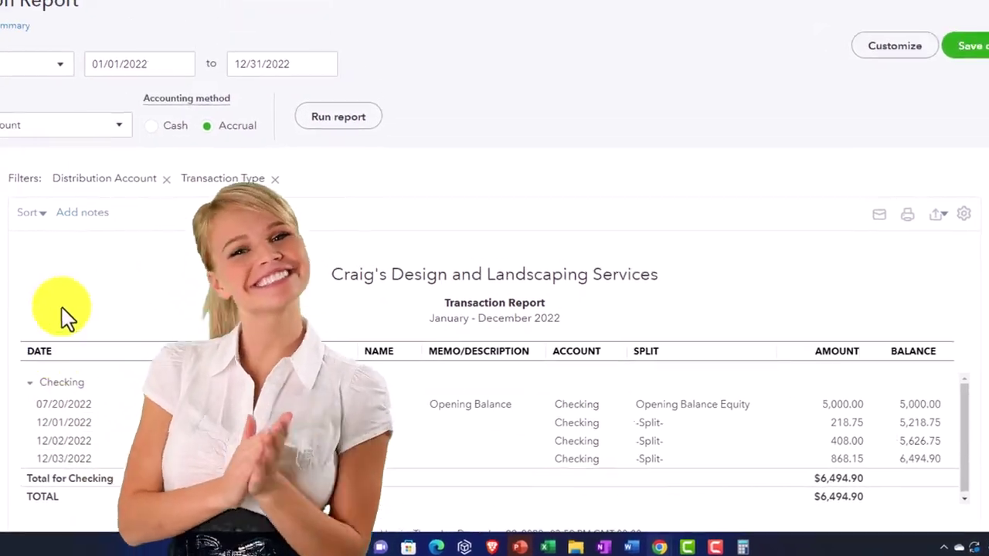
left_click(137, 174)
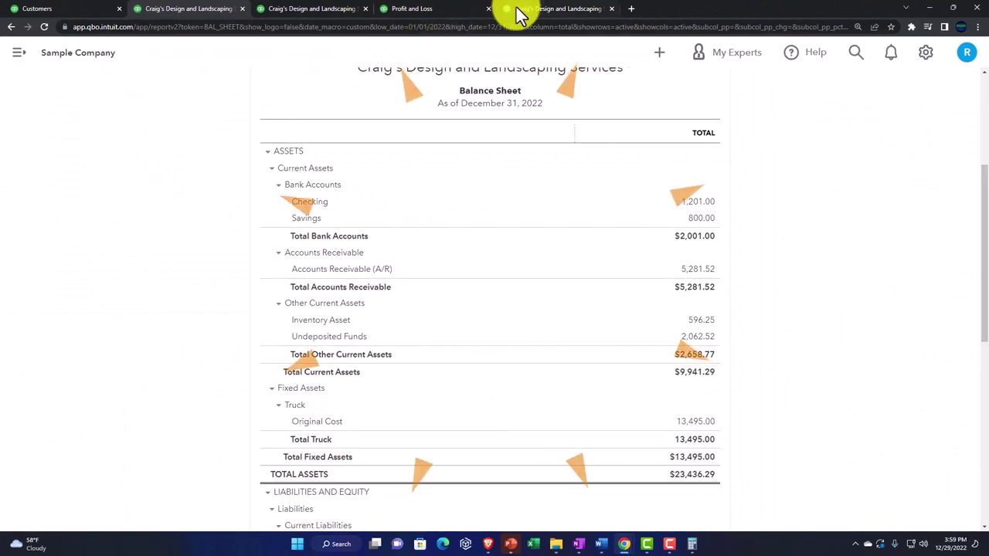
Close the Deposit Detail tab and bring up link options for Income by Customer Summary.
left_click(519, 9)
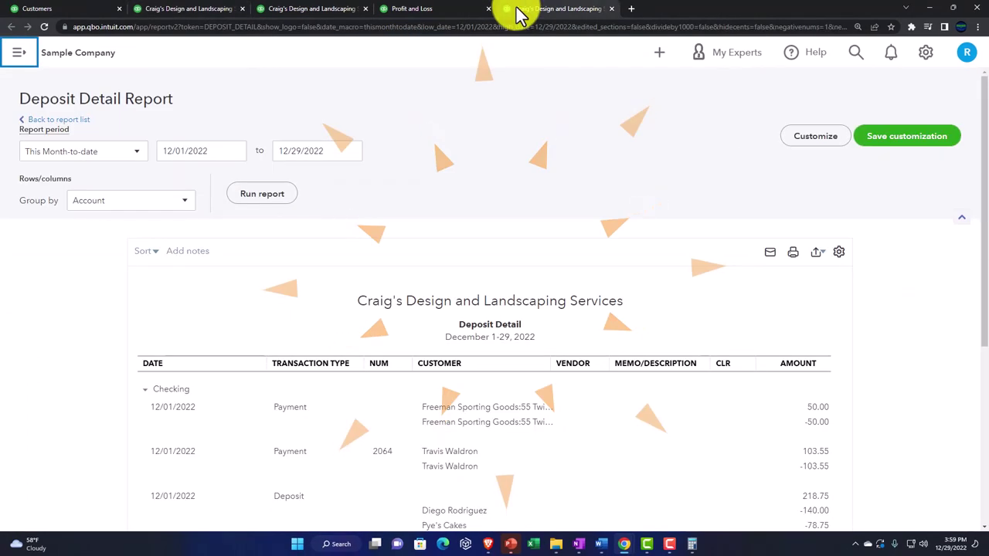
left_click(612, 9)
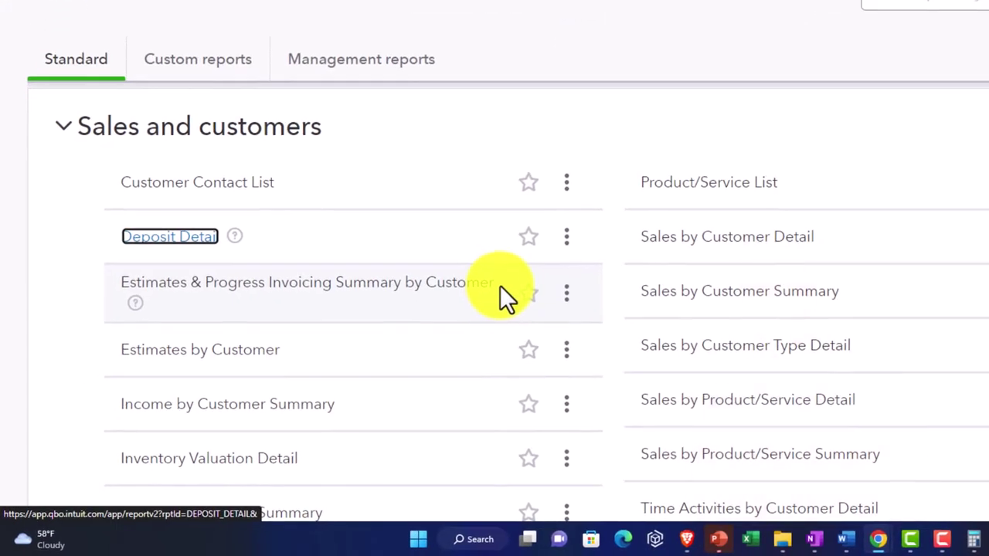
scroll(471, 297, "down", 1)
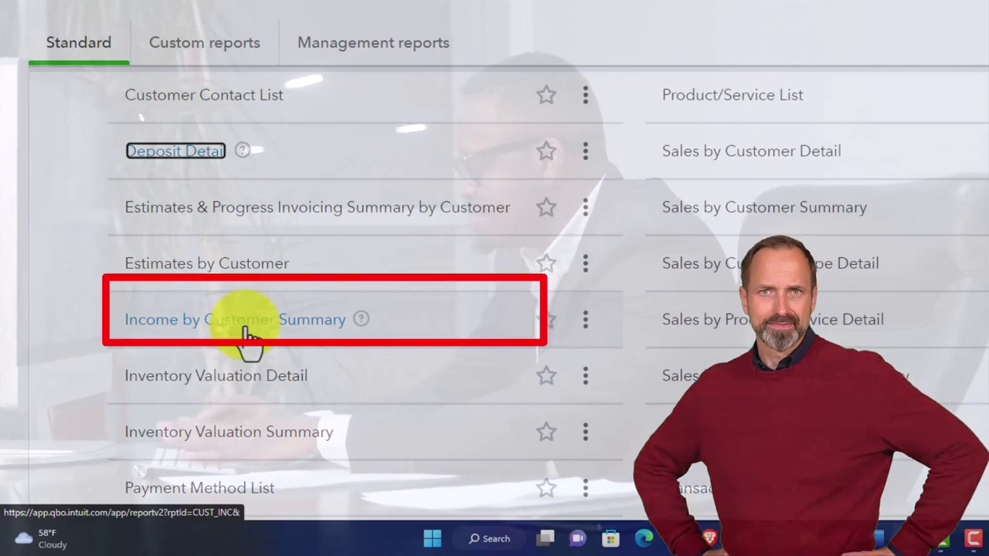
right_click(255, 330)
On the Profit and Loss, collapse the Income section down to its total.
key("Escape")
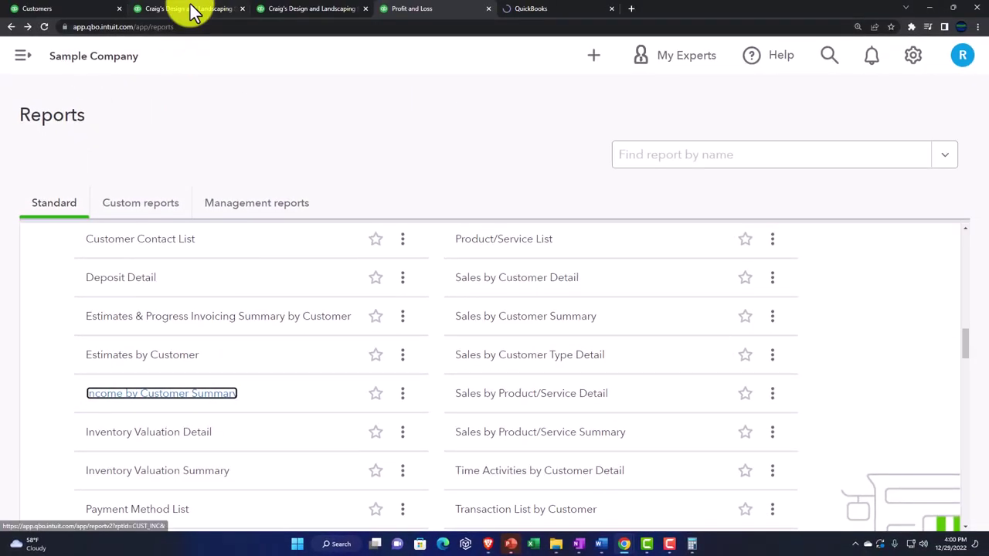
left_click(304, 11)
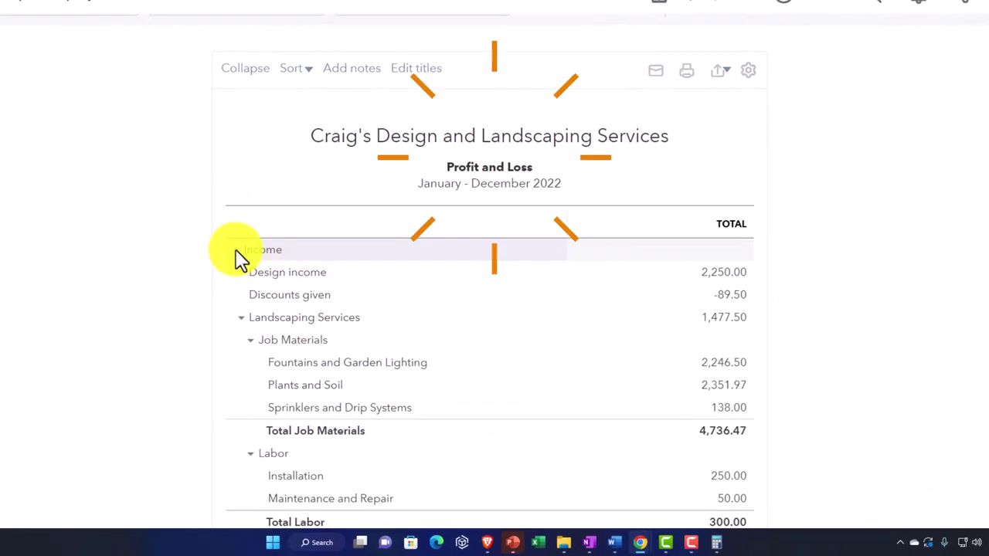
left_click(241, 250)
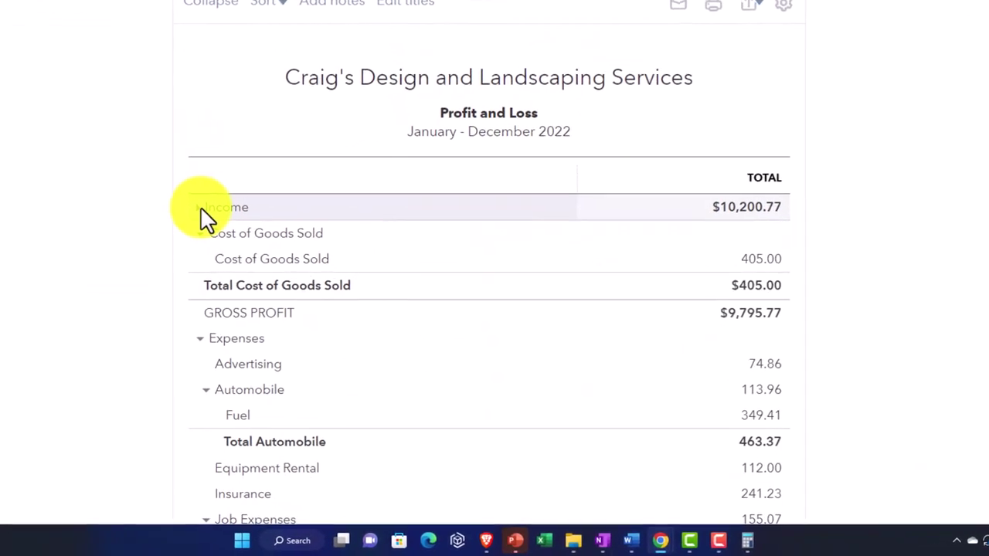
left_click(241, 250)
left_click(242, 250)
left_click(190, 194)
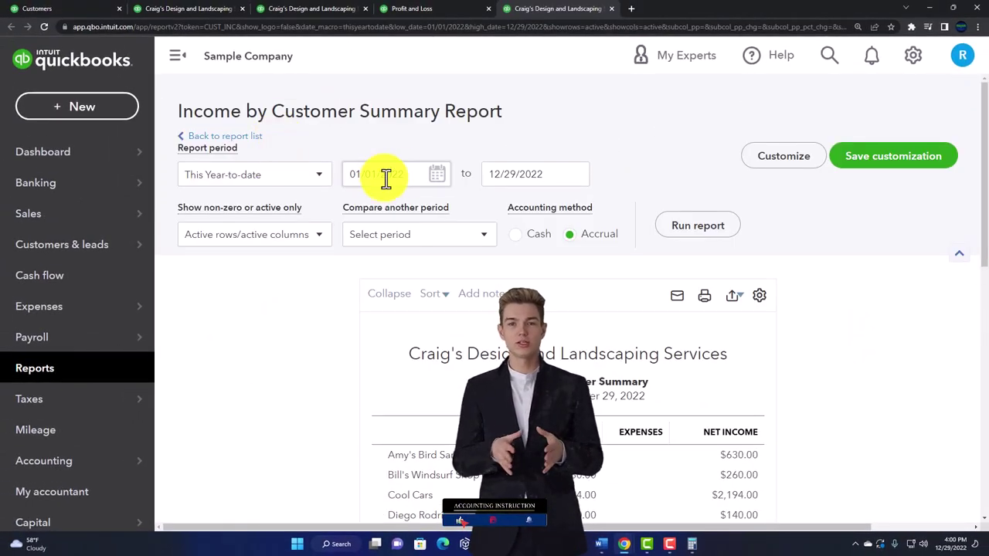
Rerun Income by Customer Summary through 12/31/2022 and check its $9,683.41 net income.
left_click(409, 170)
key("Tab")
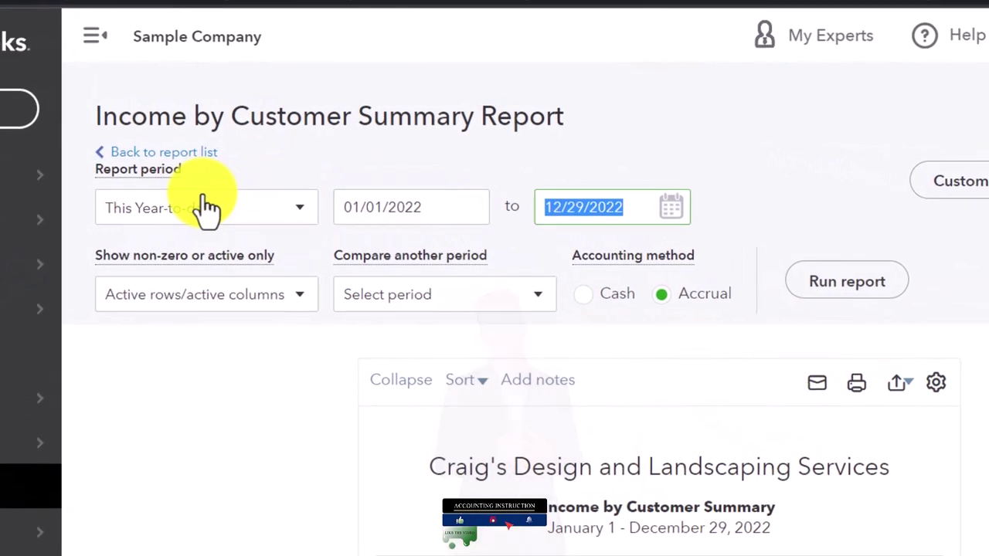
type("0")
type("1")
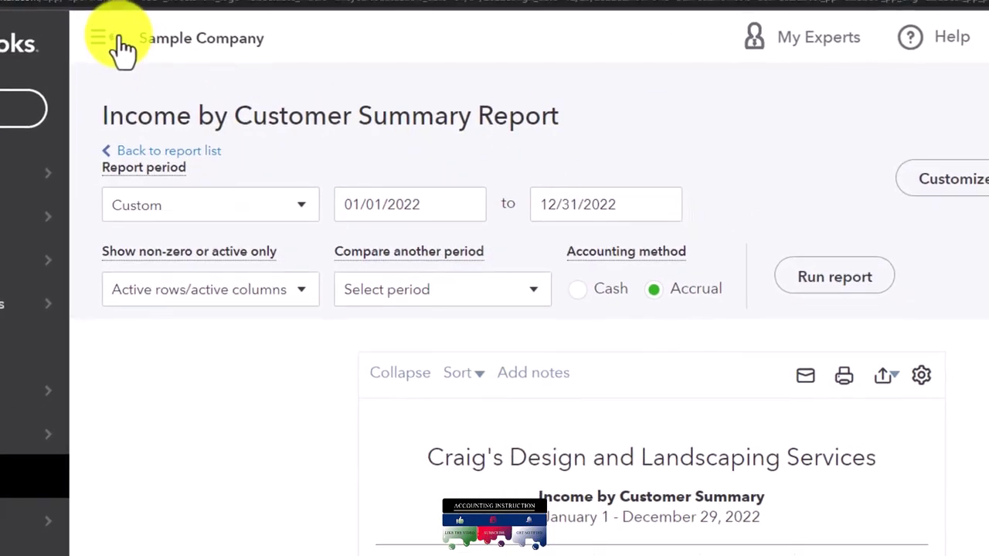
left_click(851, 283)
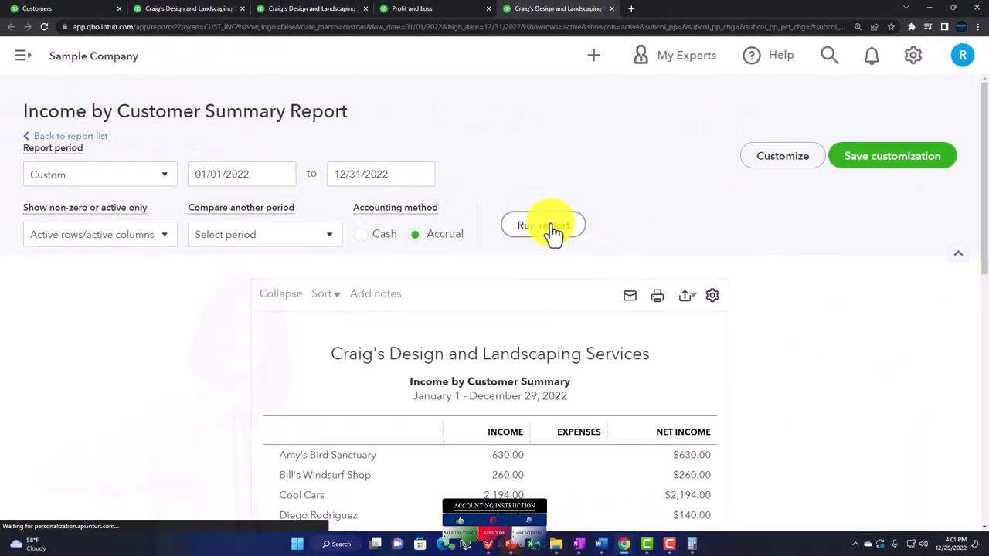
scroll(487, 294, "down", 3)
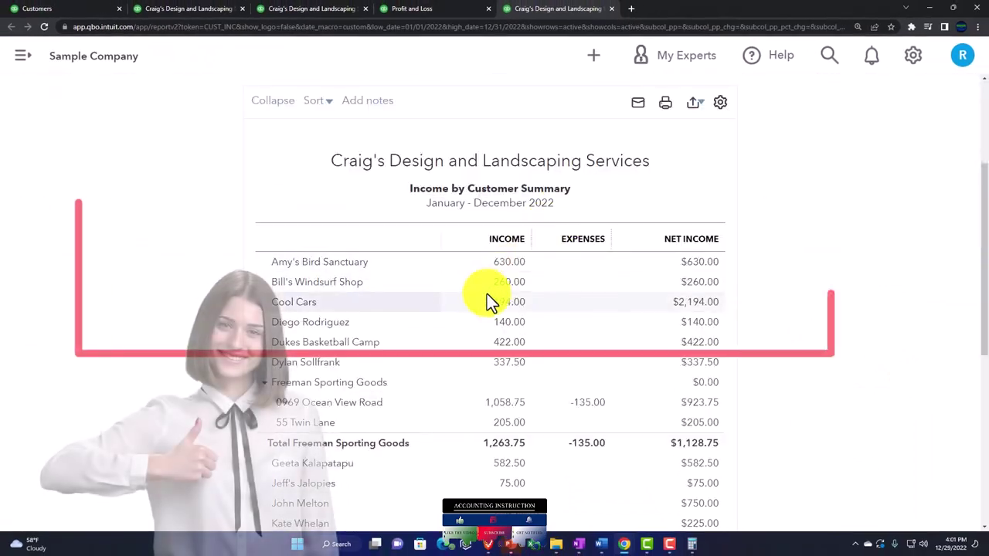
scroll(487, 289, "down", 5)
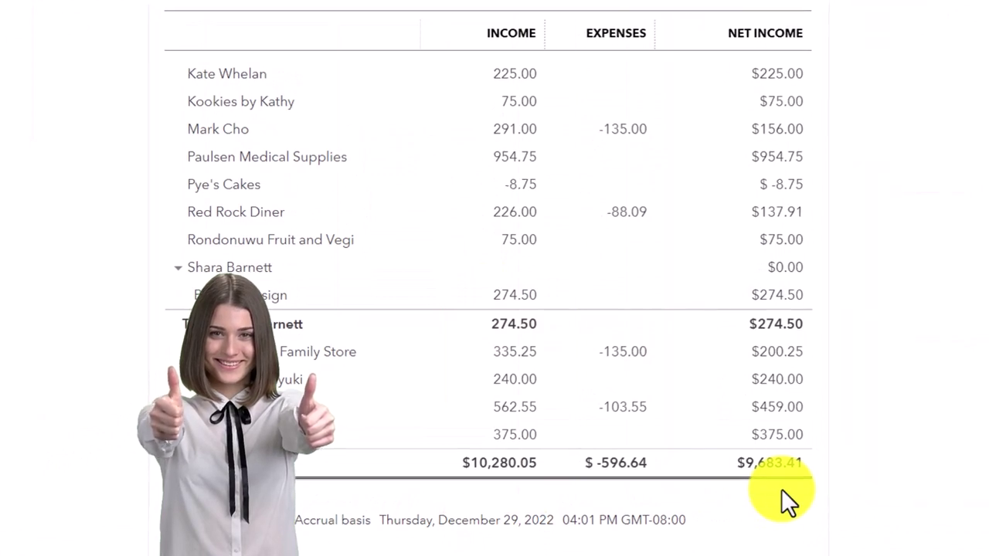
Expand Income on the Profit and Loss into its individual accounts.
left_click(194, 11)
left_click(286, 14)
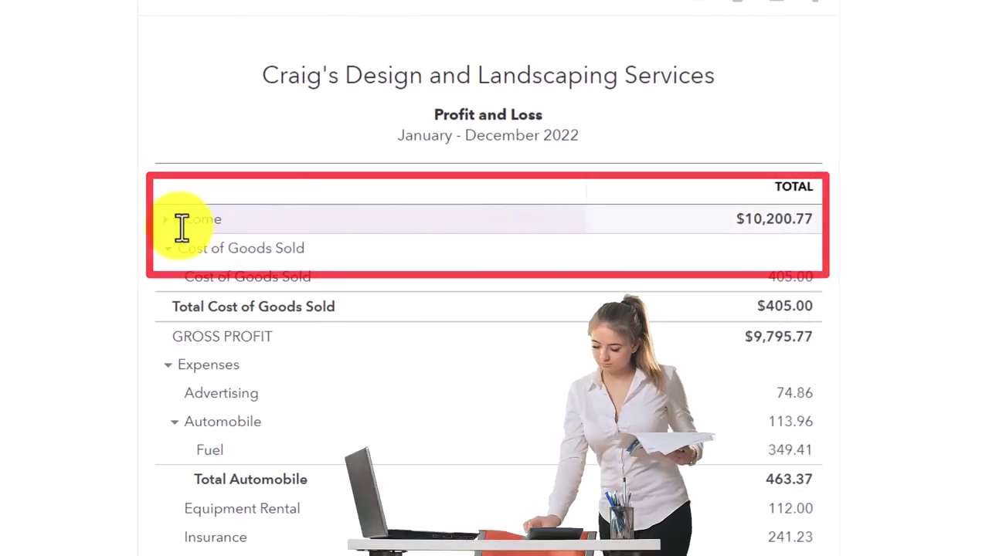
left_click(166, 223)
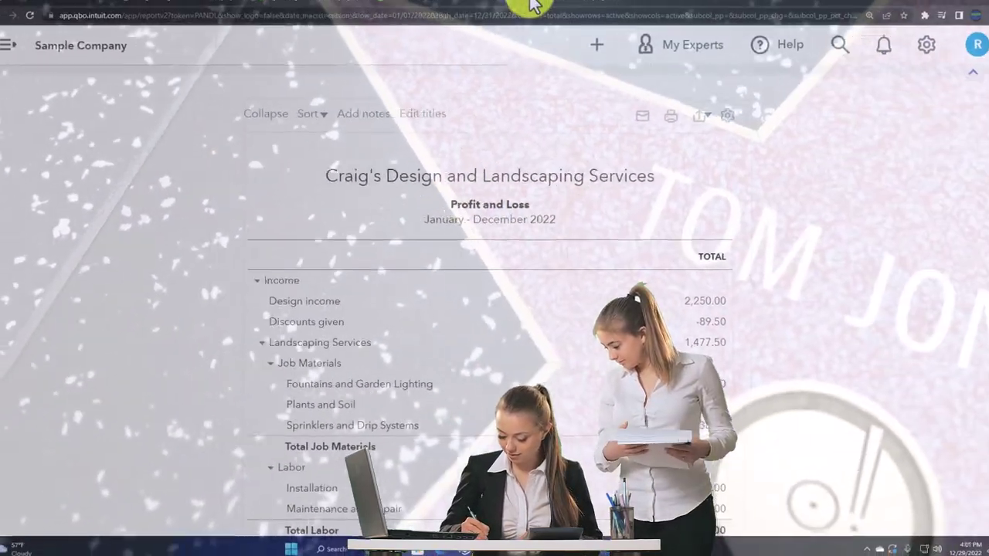
Review the Income by Customer Summary totals, then close that tab.
left_click(530, 6)
scroll(457, 298, "up", 1)
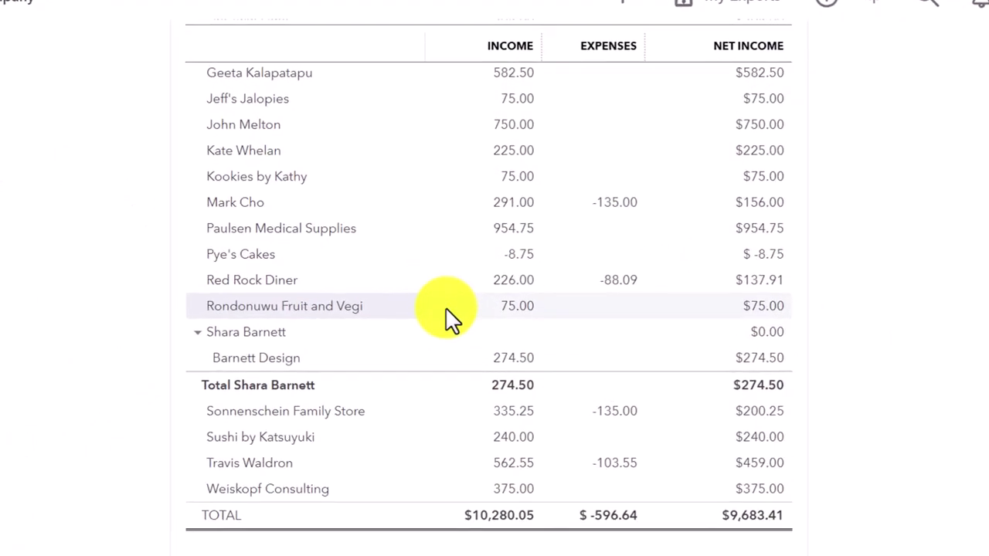
scroll(448, 309, "up", 3)
scroll(450, 317, "up", 2)
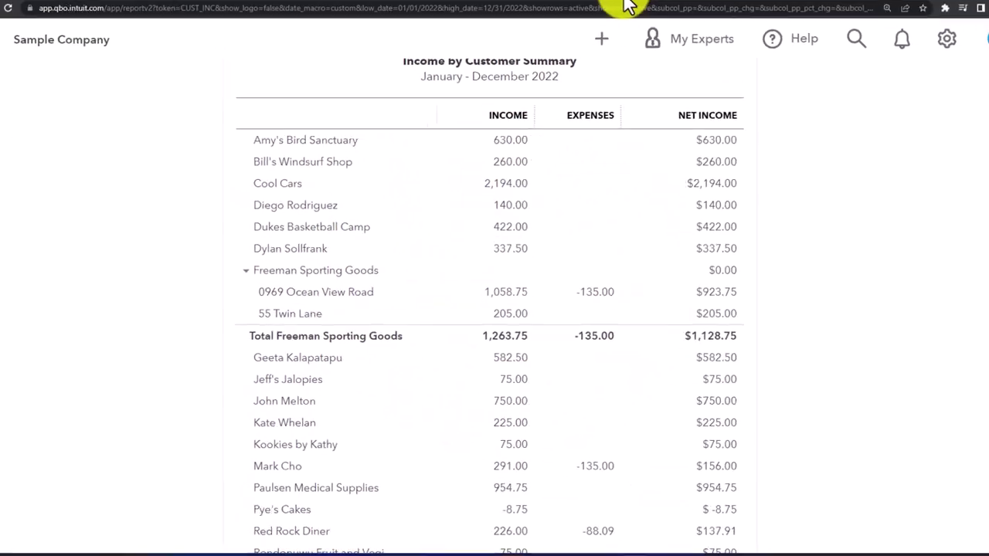
left_click(616, 8)
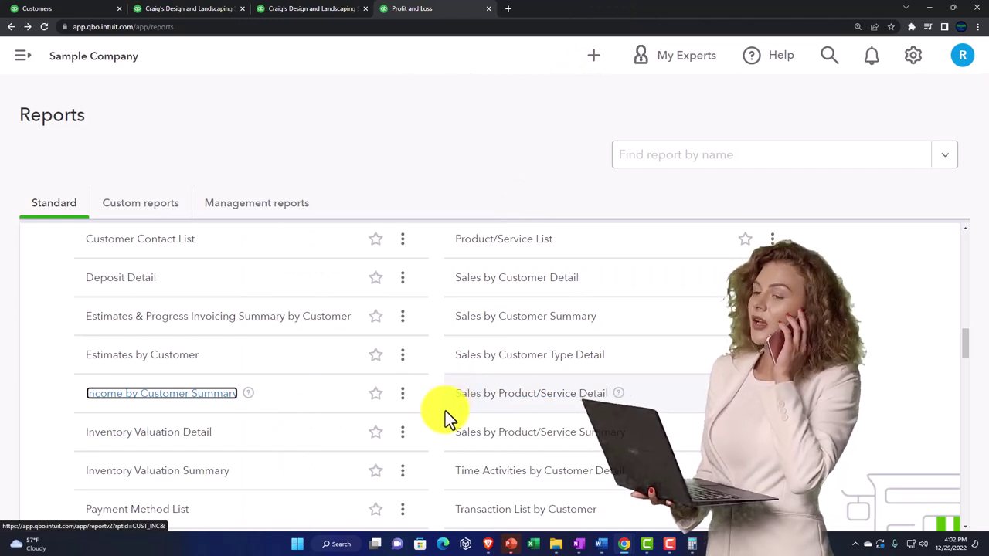
scroll(445, 411, "down", 1)
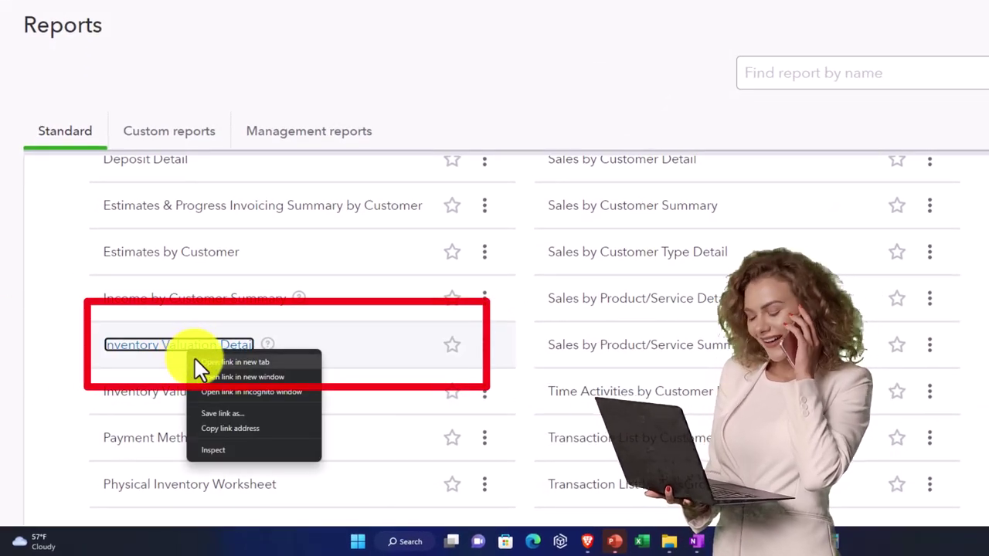
left_click(195, 360)
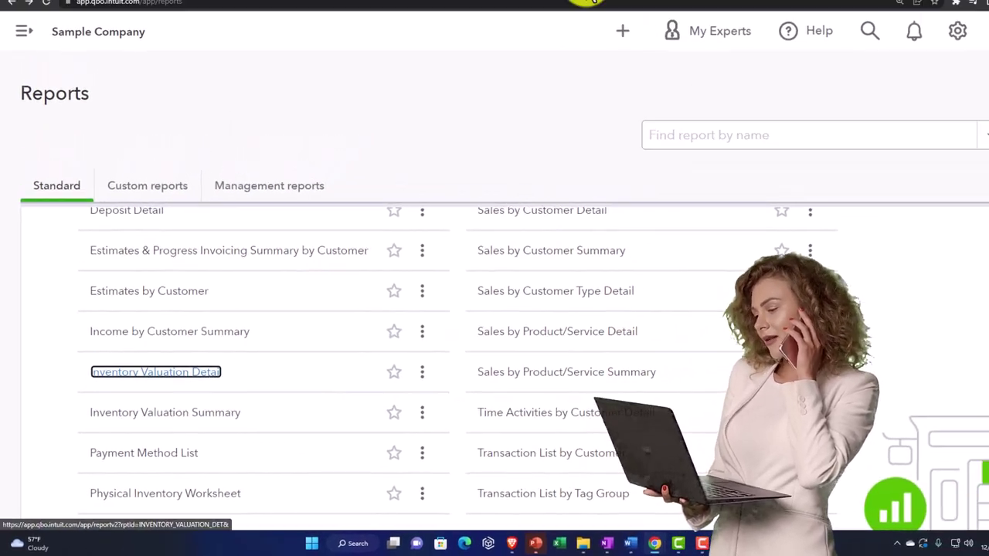
left_click(559, 8)
left_click(173, 11)
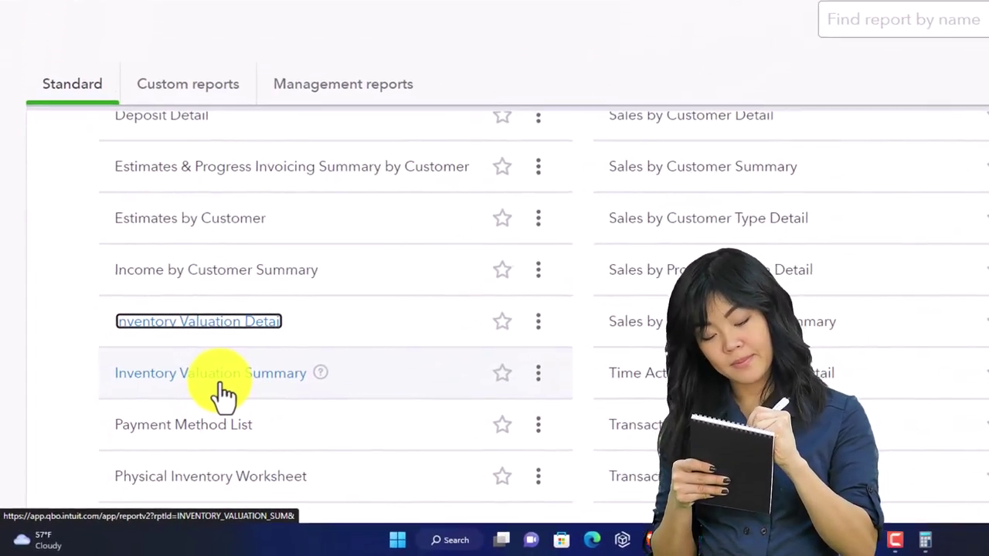
scroll(197, 410, "down", 2)
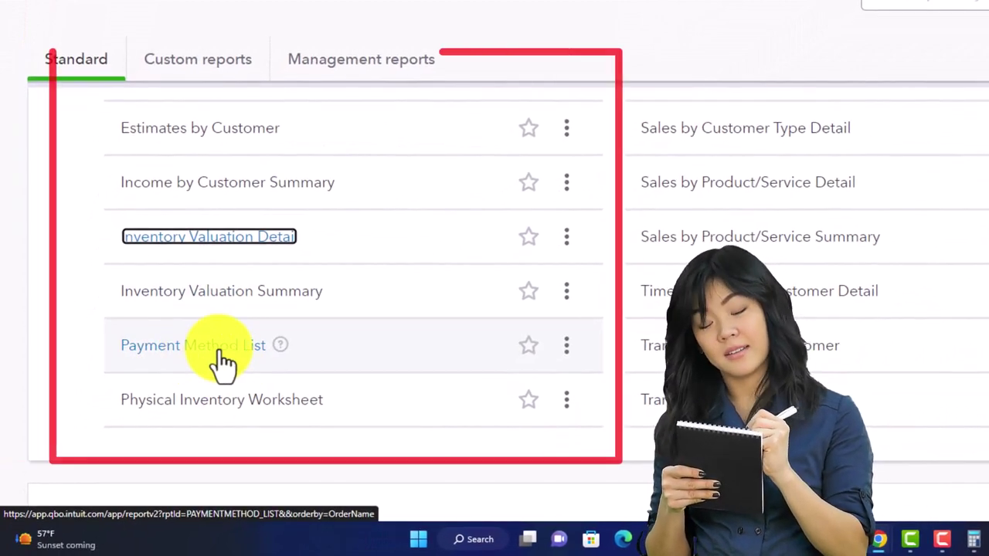
right_click(223, 359)
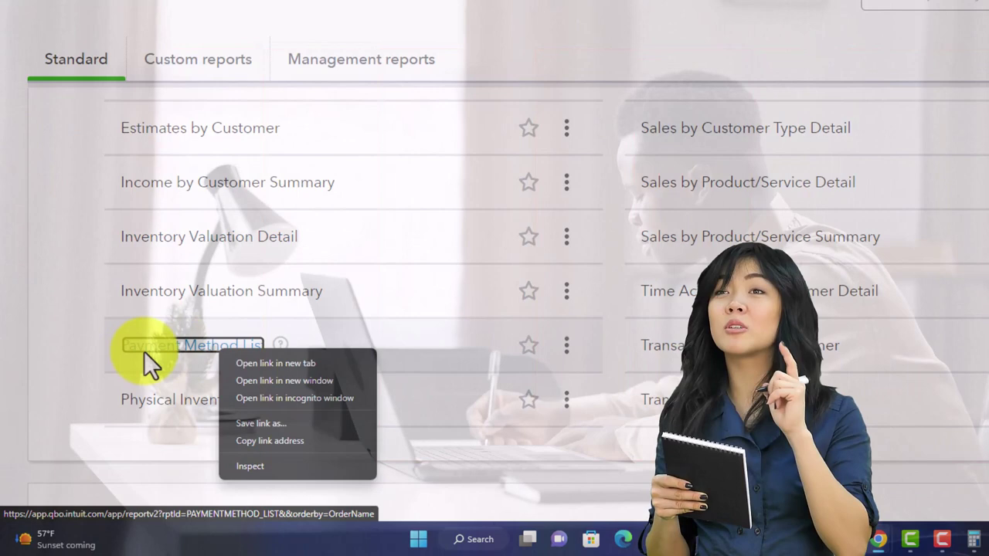
left_click(69, 351)
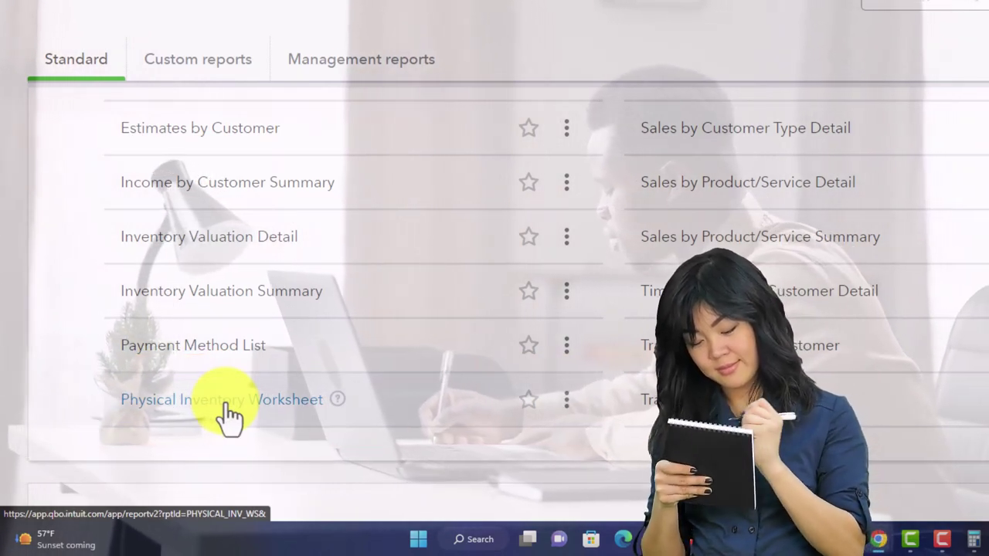
scroll(228, 413, "up", 3)
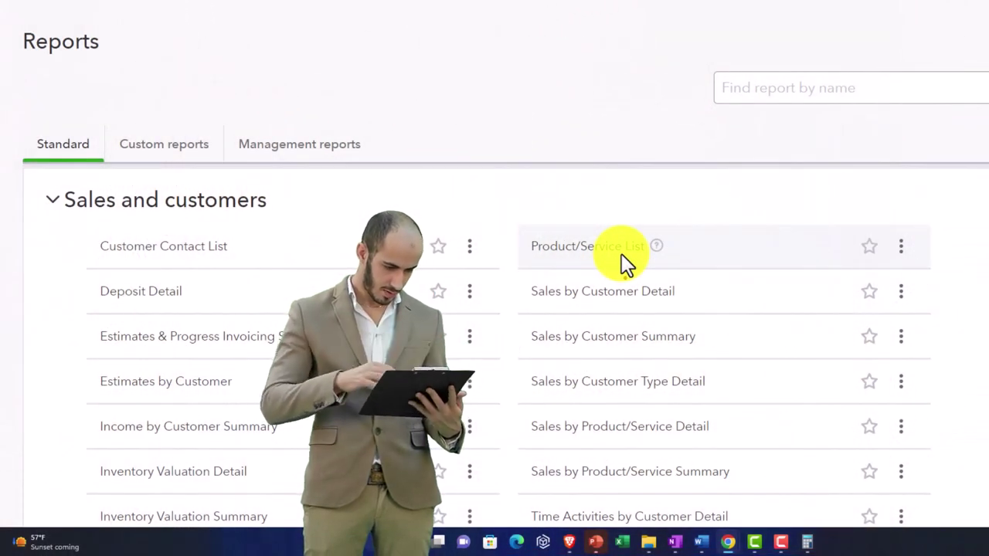
Browse the Sales and customers reports and open Sales by Customer Detail in a new tab.
left_click(622, 253)
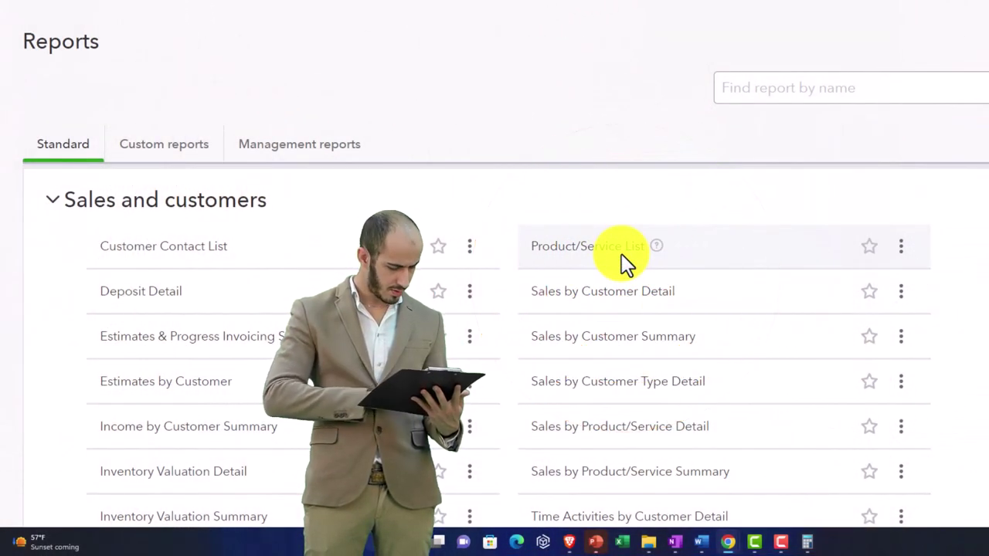
left_click(620, 299)
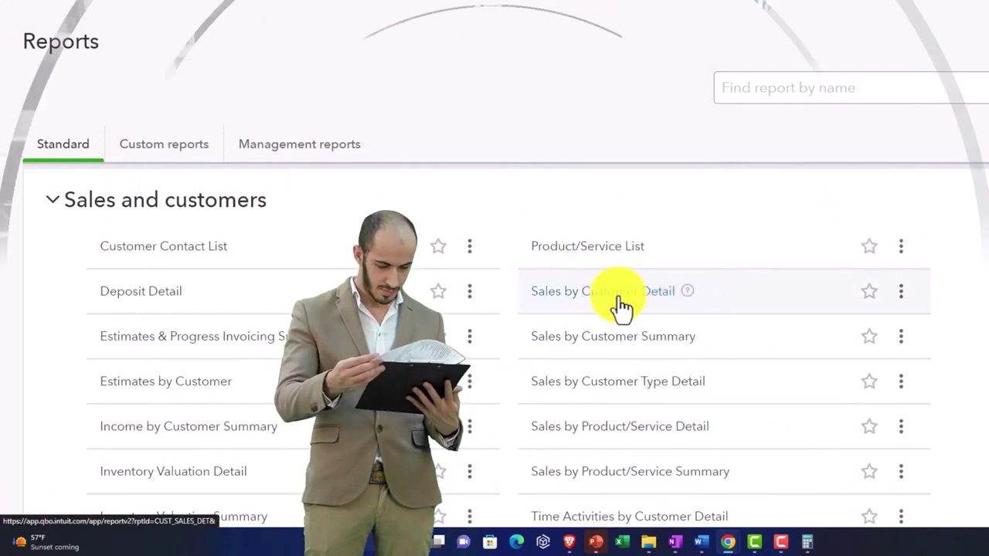
scroll(579, 338, "down", 1)
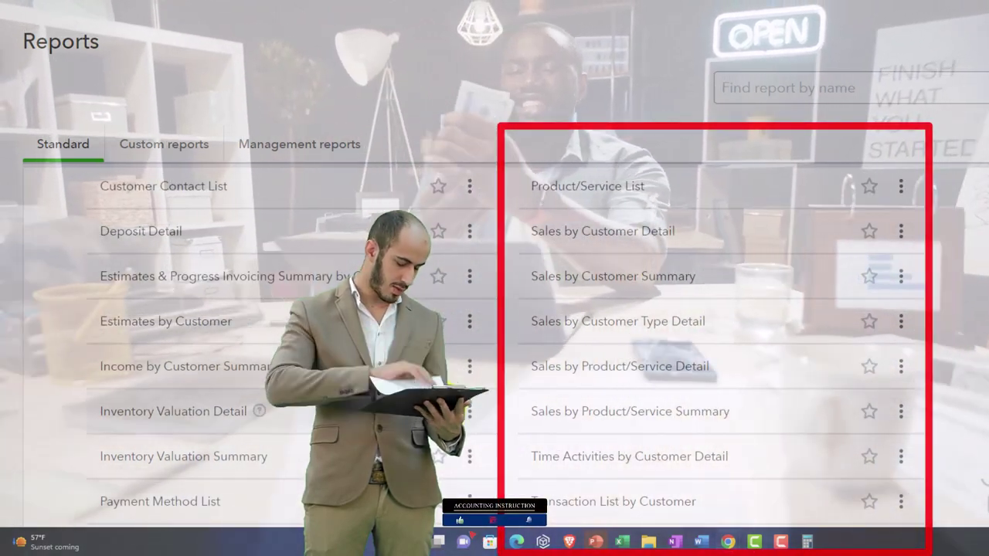
scroll(495, 324, "down", 2)
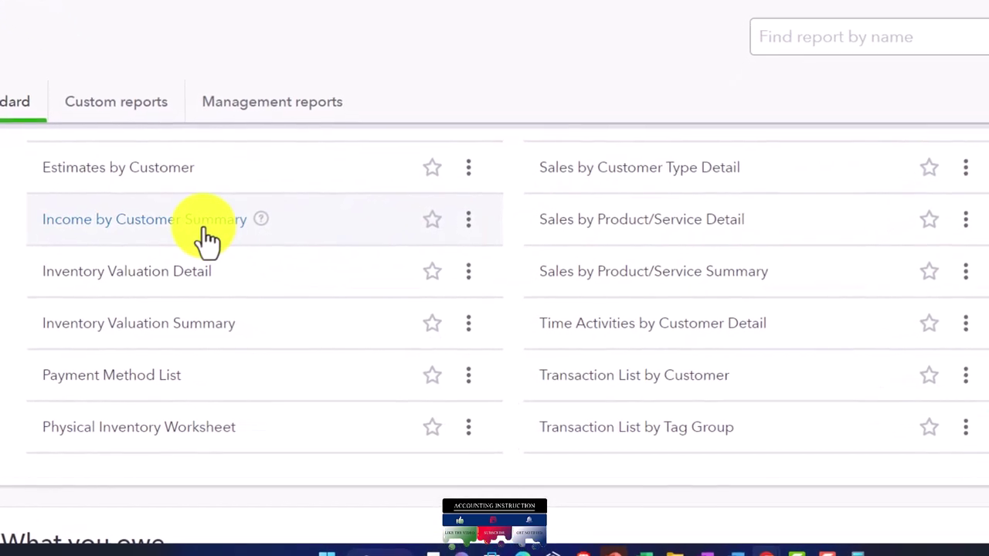
scroll(207, 236, "up", 2)
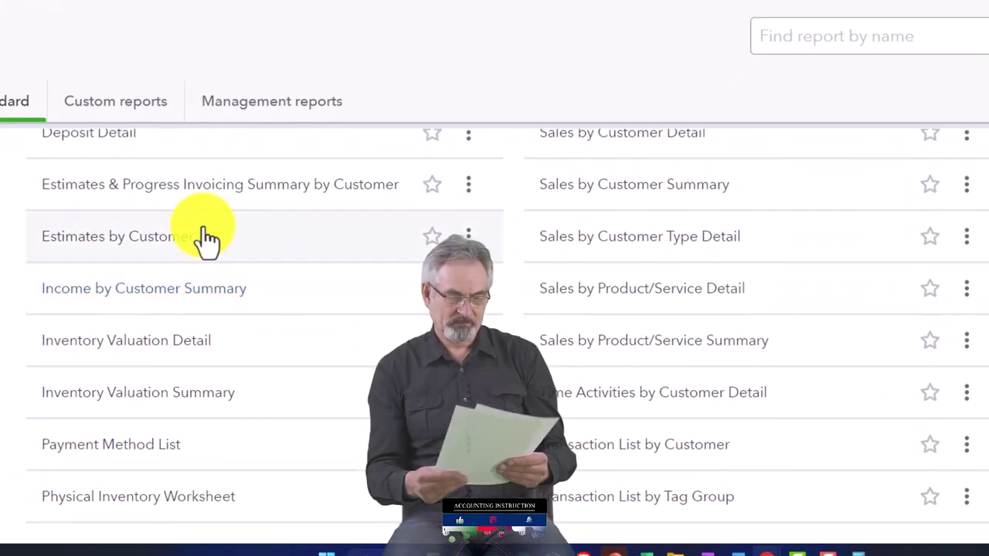
scroll(207, 236, "up", 2)
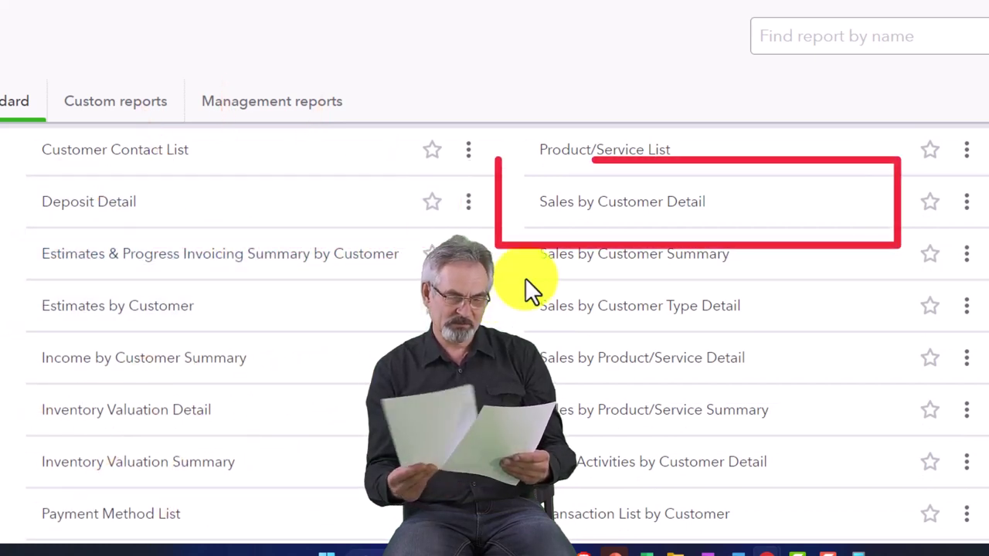
scroll(607, 221, "up", 2)
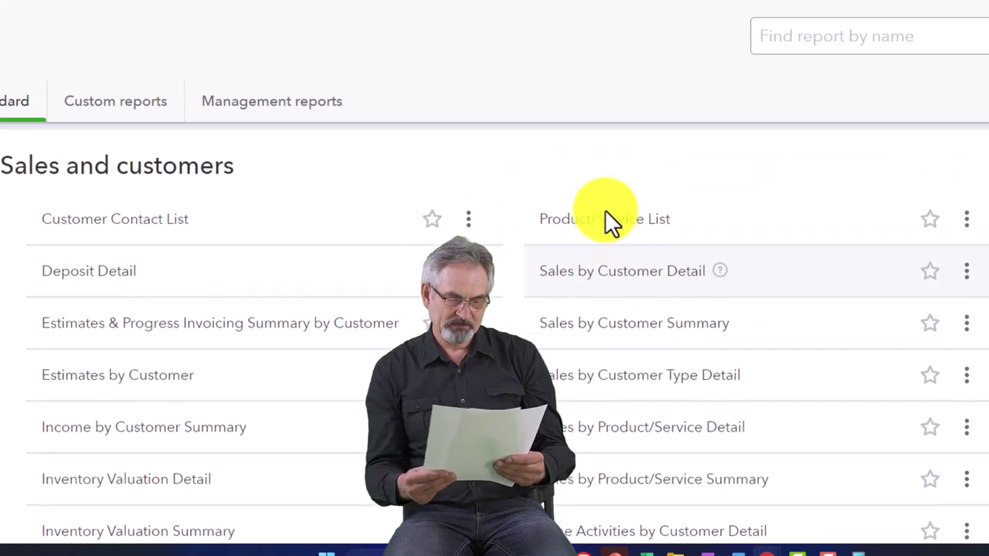
right_click(599, 281)
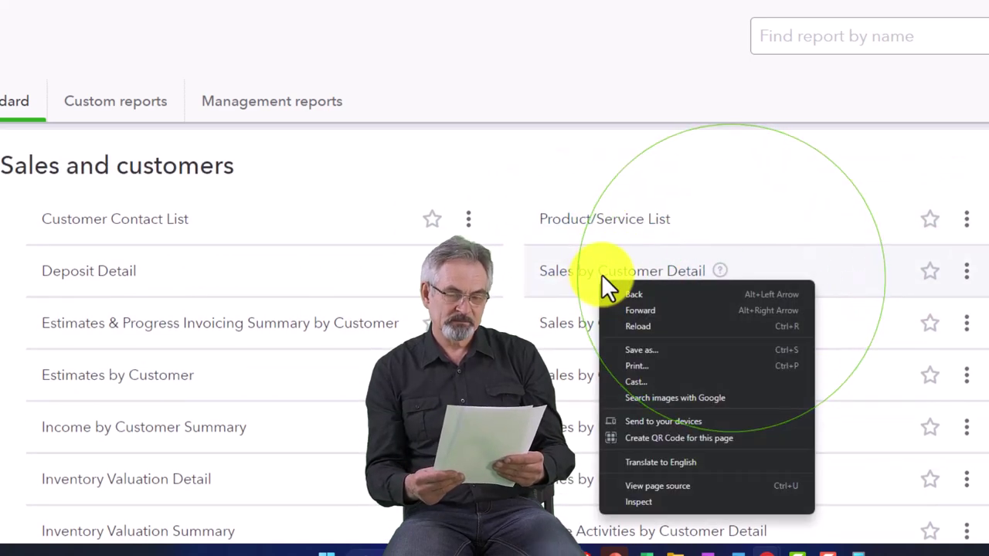
right_click(583, 276)
left_click(589, 286)
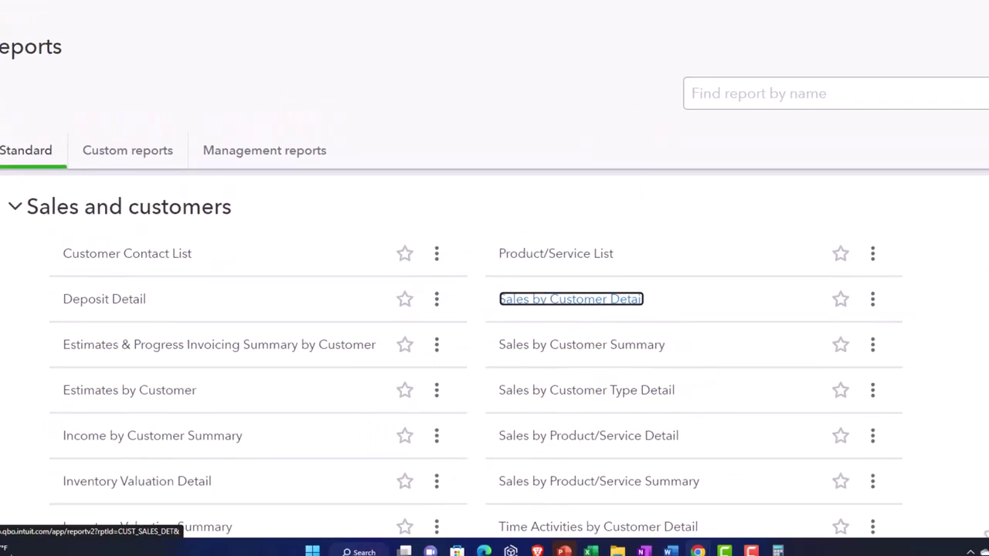
Run Sales by Customer Detail for 01/01/2022–12/31/2022 with the sidebar hidden.
left_click(546, 10)
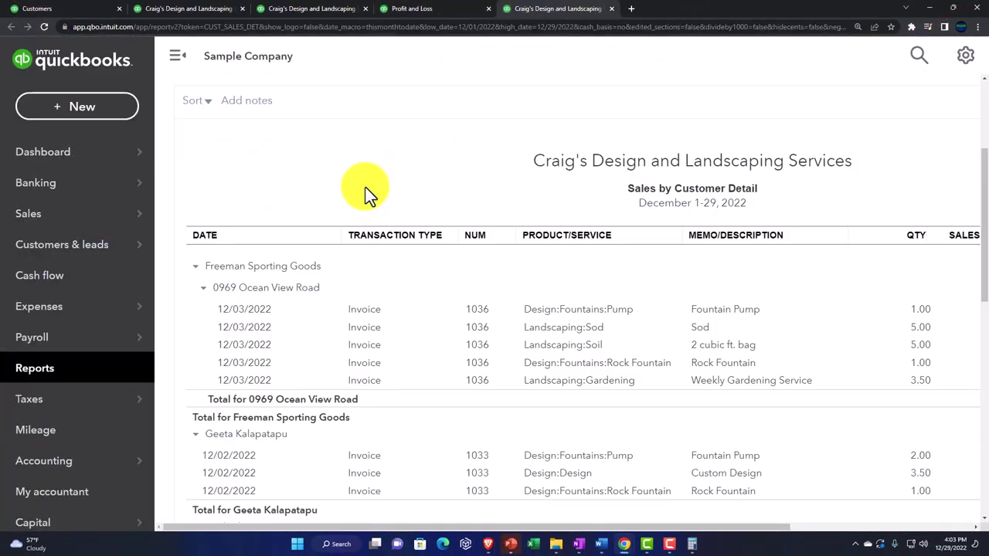
scroll(414, 217, "up", 5)
left_click(410, 181)
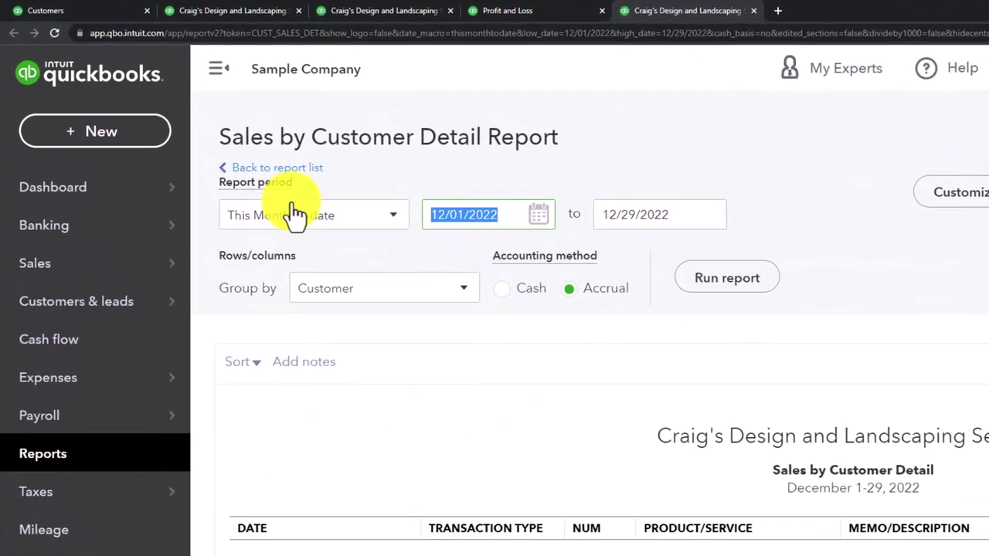
type("0101")
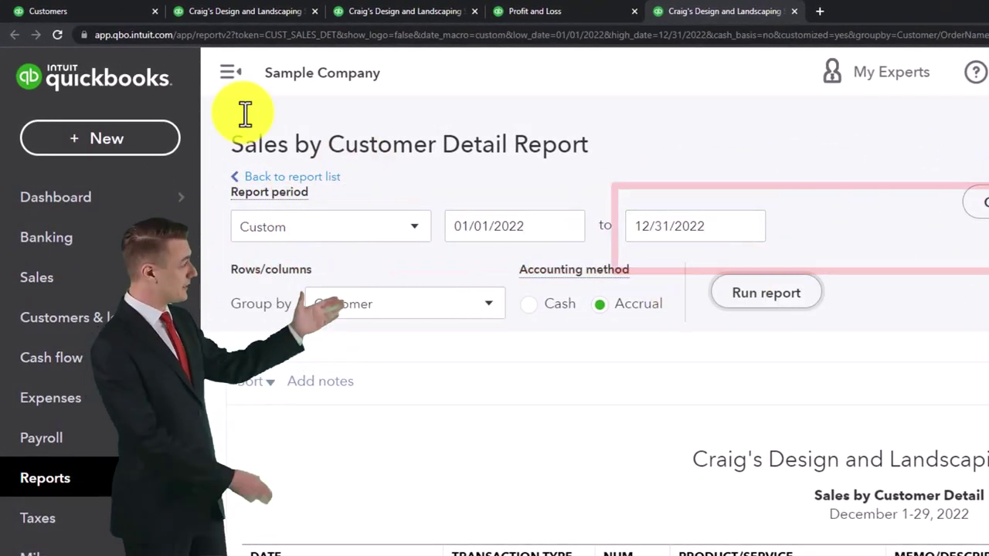
scroll(239, 108, "down", 3)
left_click(229, 73)
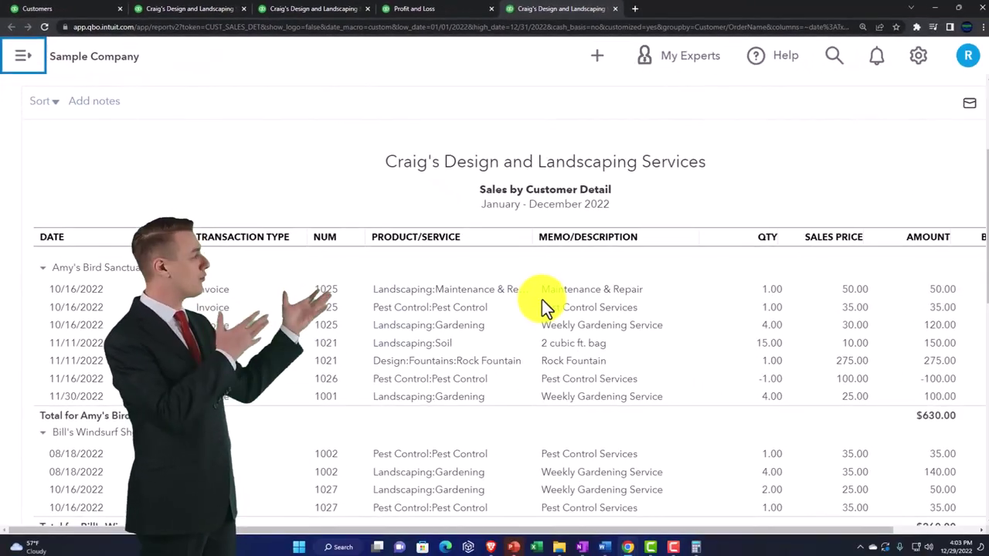
scroll(541, 302, "down", 10)
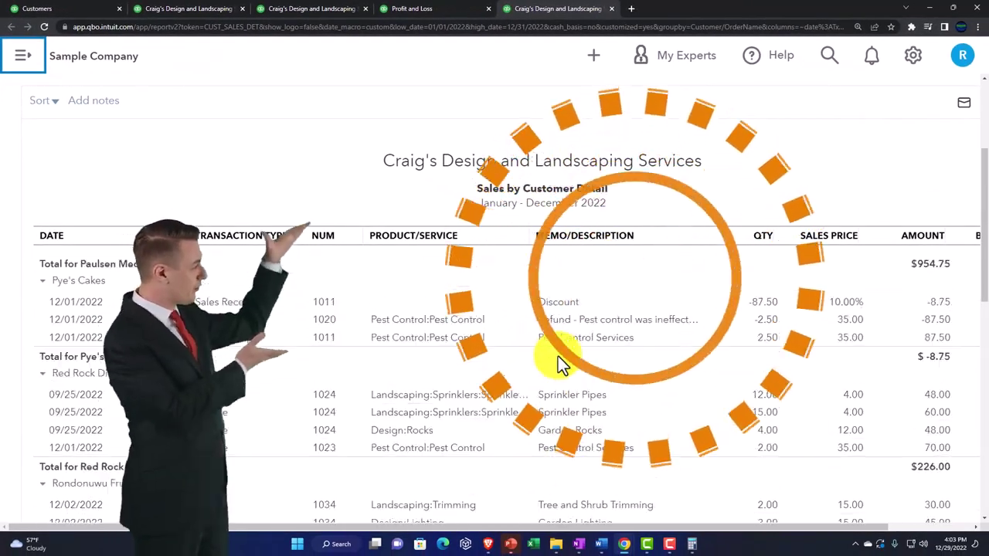
scroll(558, 356, "down", 10)
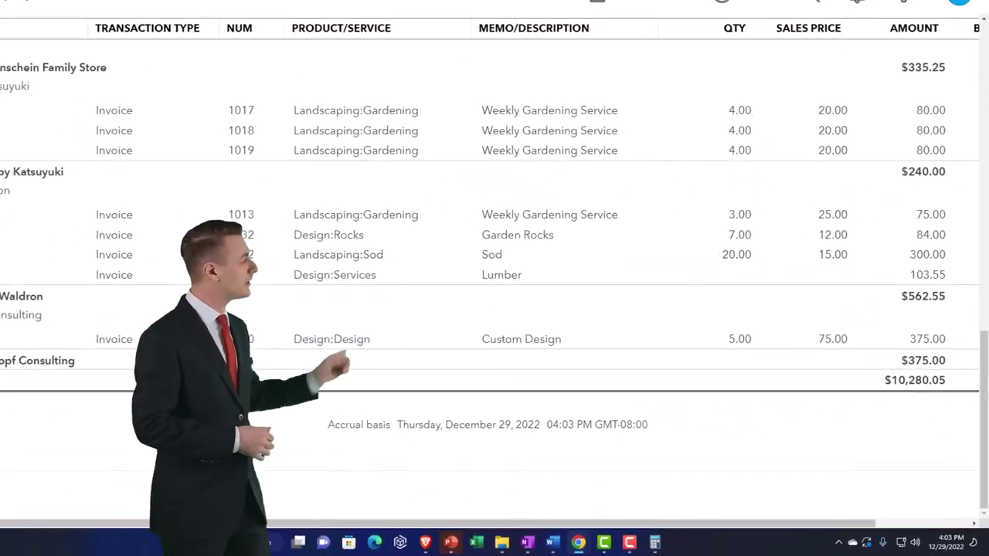
Collapse Income on the Profit and Loss to compare against the $10,280.05 sales total.
left_click(296, 9)
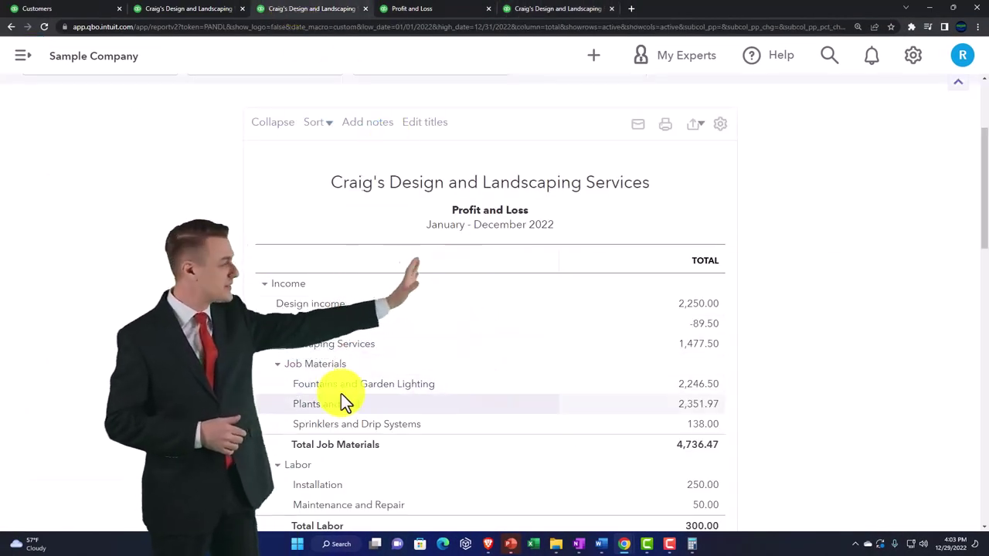
left_click(266, 283)
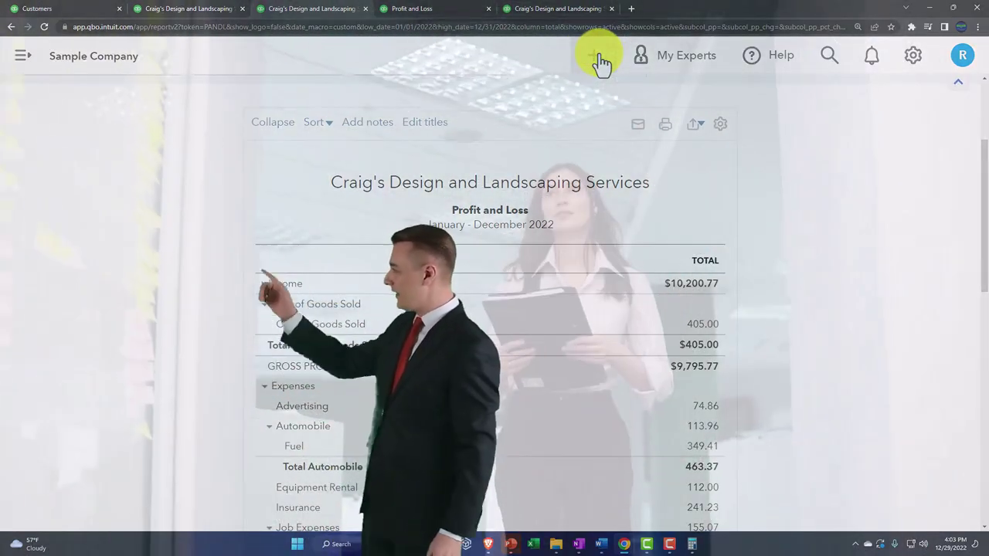
left_click(581, 11)
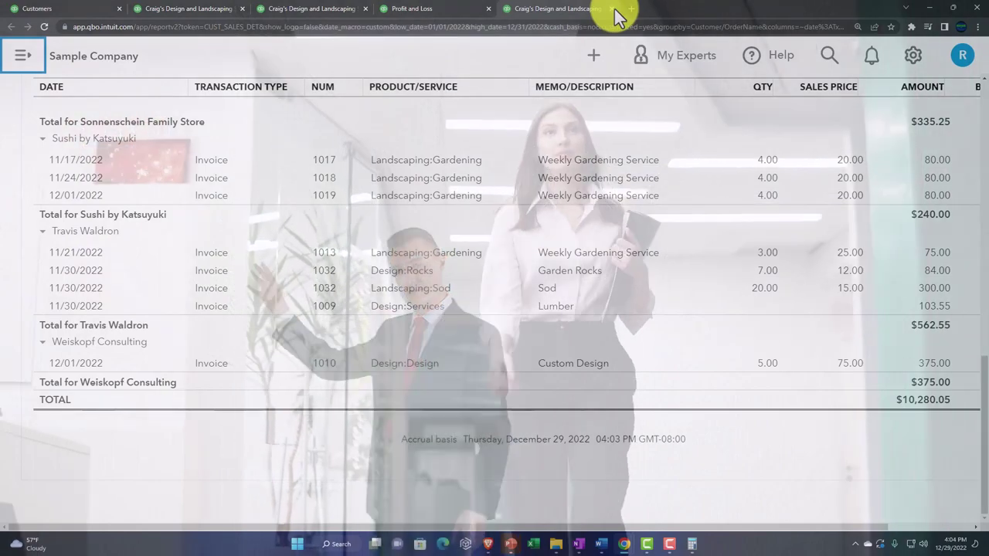
Close the Sales by Customer Detail tab, then open and discard a Sales by Product/Service Detail tab.
left_click(612, 9)
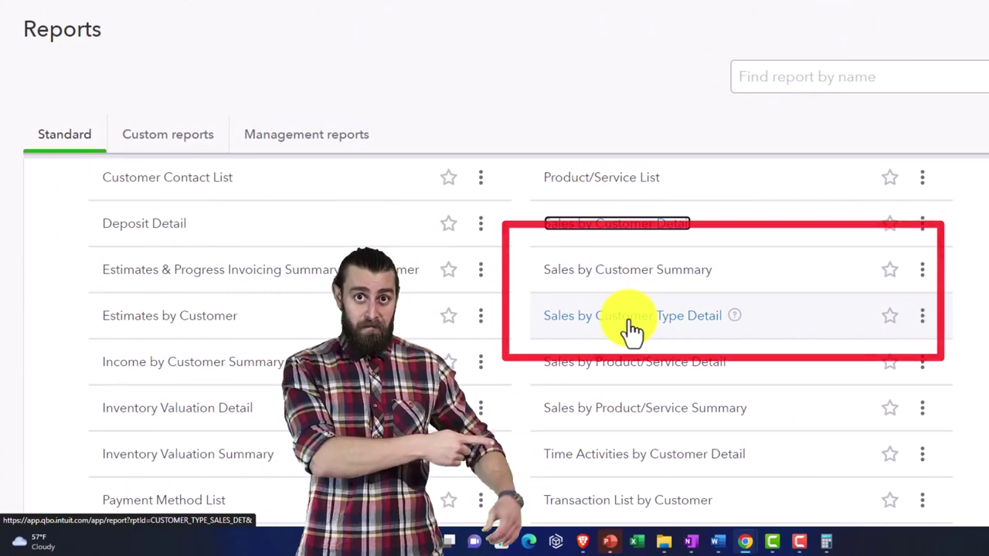
scroll(632, 330, "down", 1)
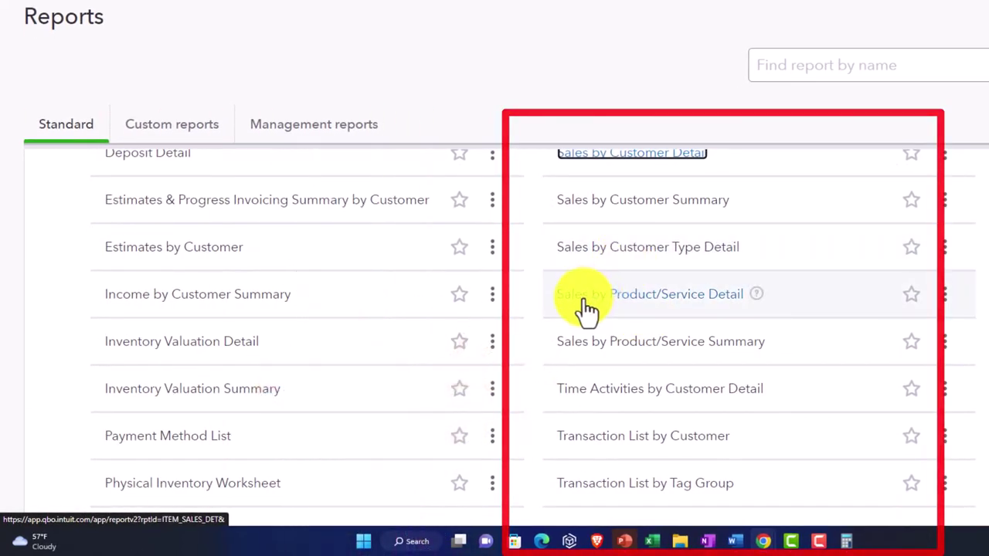
right_click(585, 309)
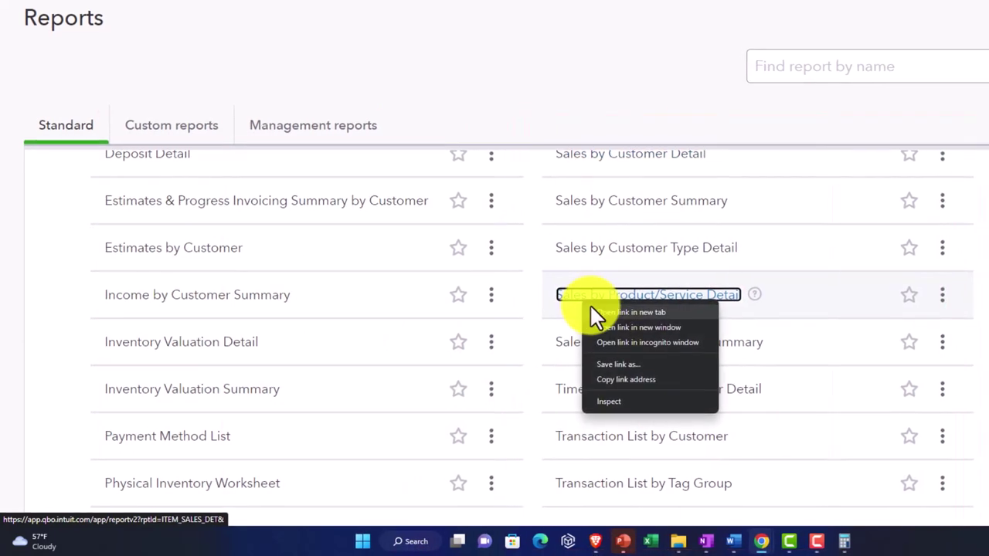
left_click(596, 317)
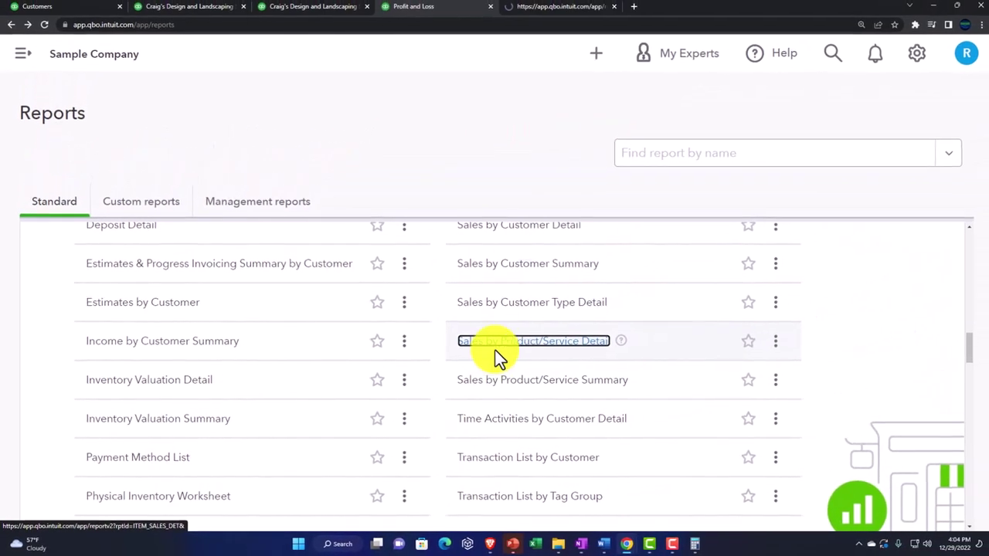
left_click(581, 11)
left_click(612, 8)
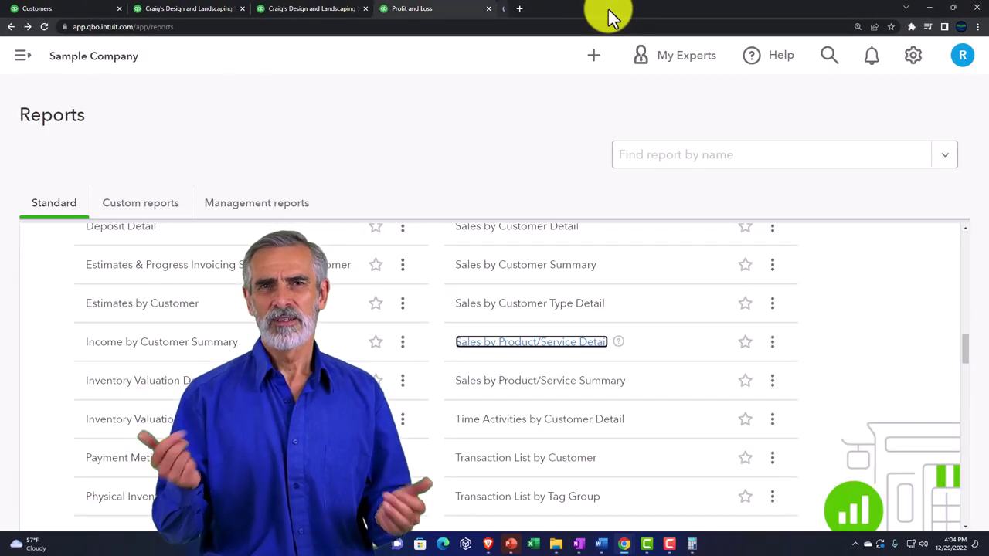
Open Sales by Product/Service Summary in a new tab and view it with the sidebar collapsed.
left_click(551, 396)
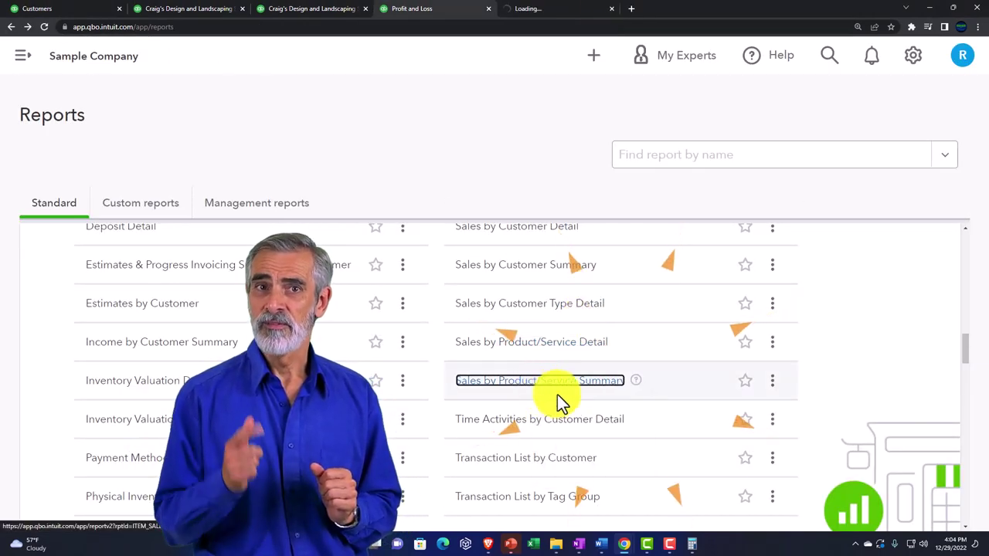
left_click(255, 14)
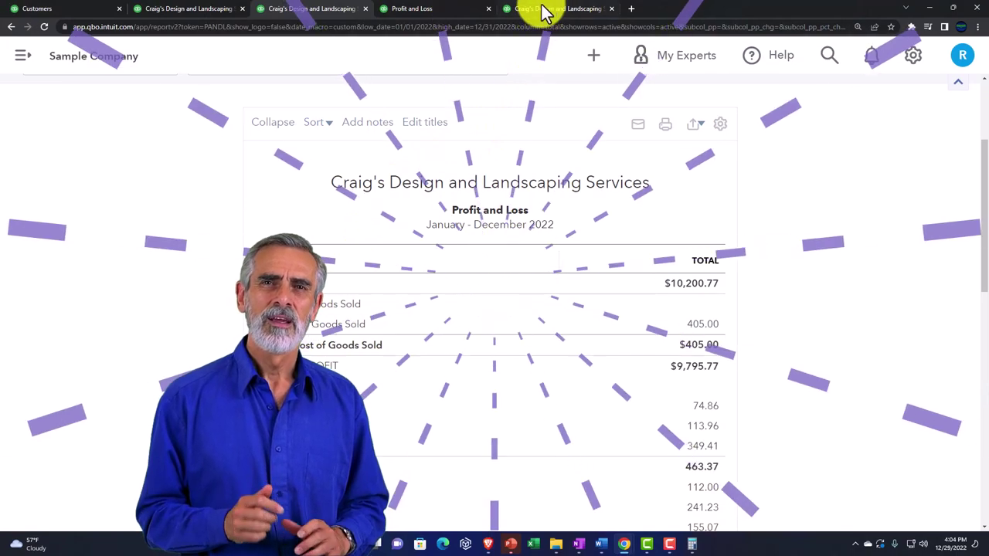
left_click(544, 12)
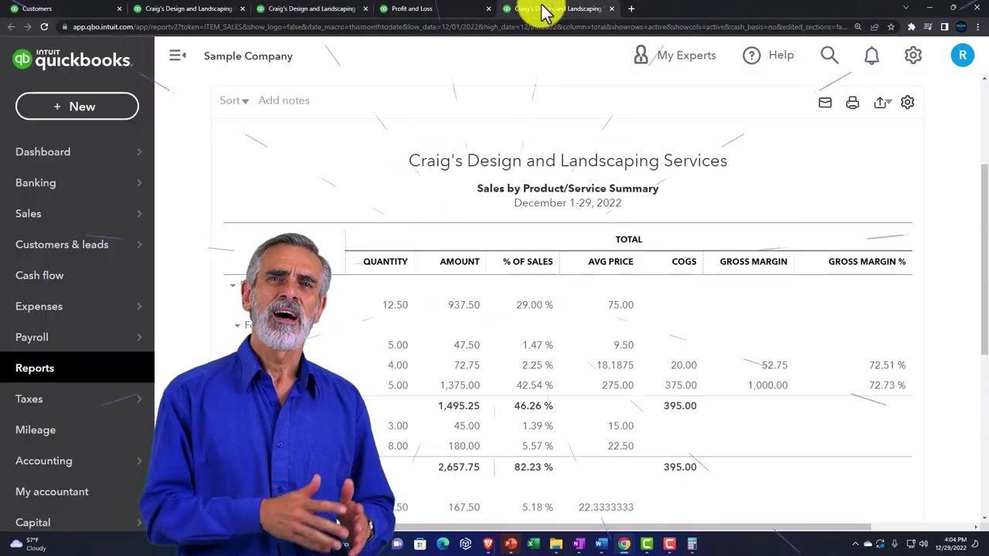
left_click(181, 58)
scroll(356, 311, "down", 2)
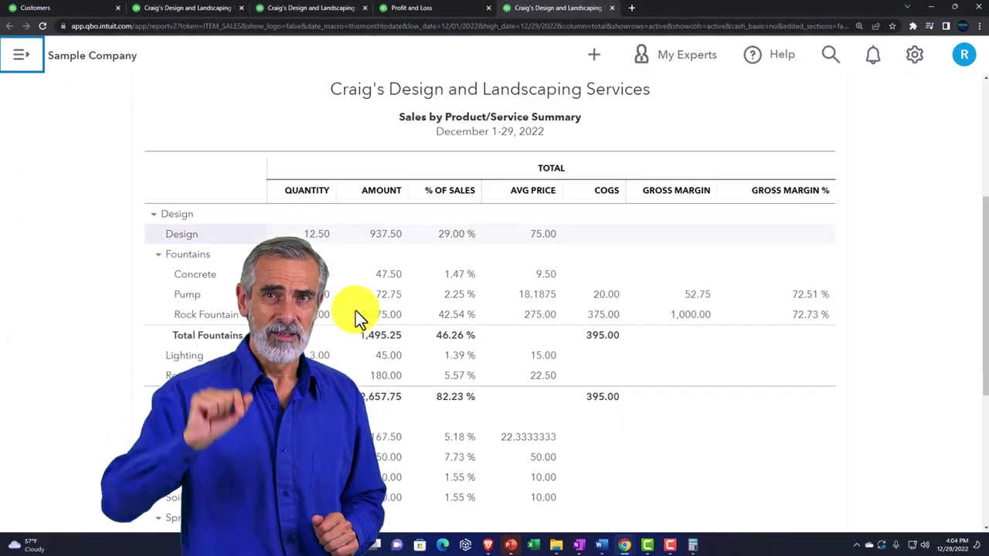
scroll(347, 324, "down", 2)
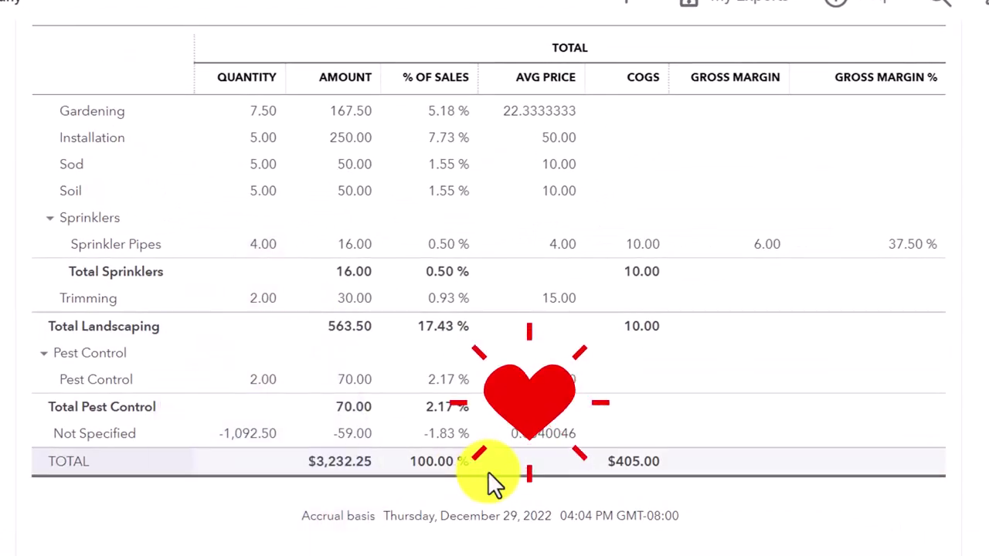
scroll(488, 471, "up", 10)
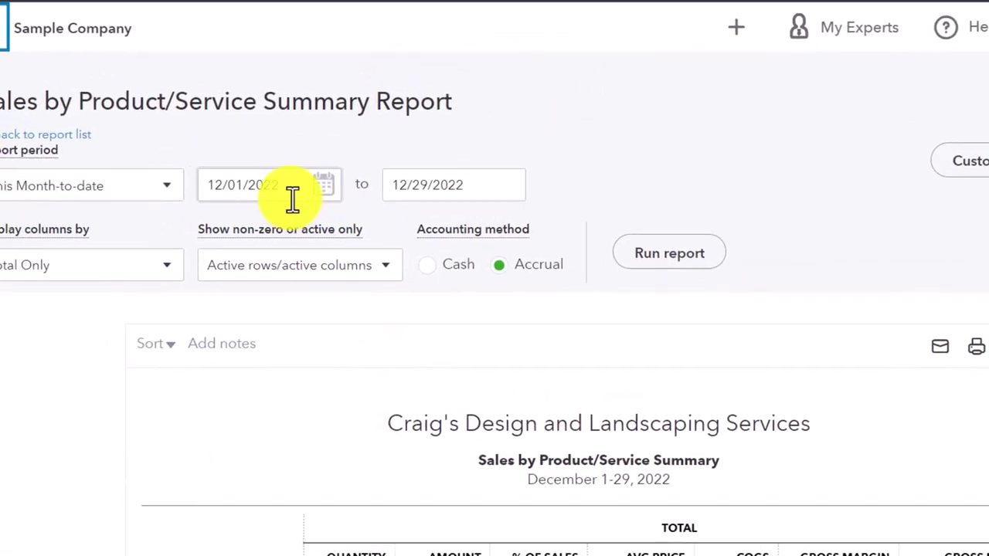
Rerun Sales by Product/Service Summary for 01/01/2022 to 12/31/2022, showing $10,280.05 in sales.
left_click(293, 200)
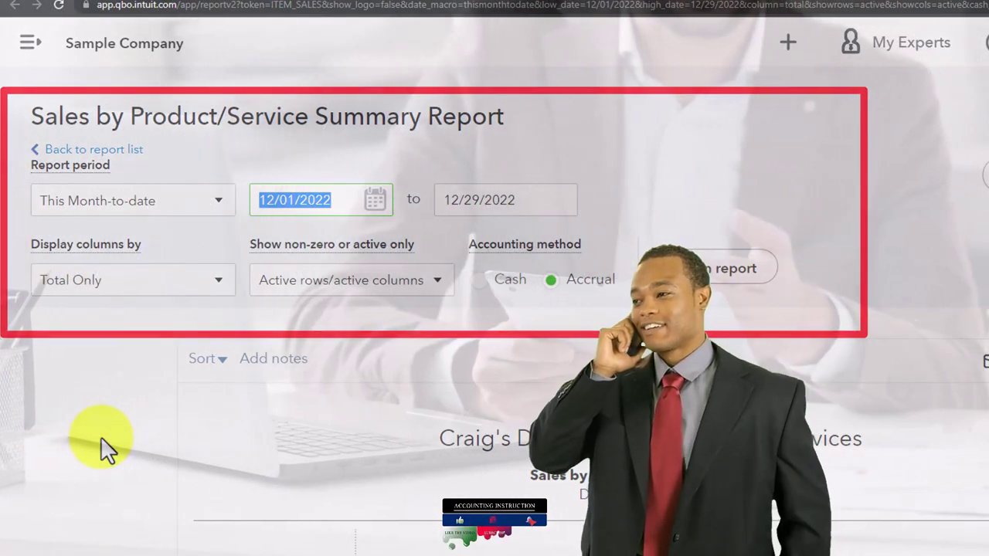
type("01012022")
key("Tab")
type("12/31/")
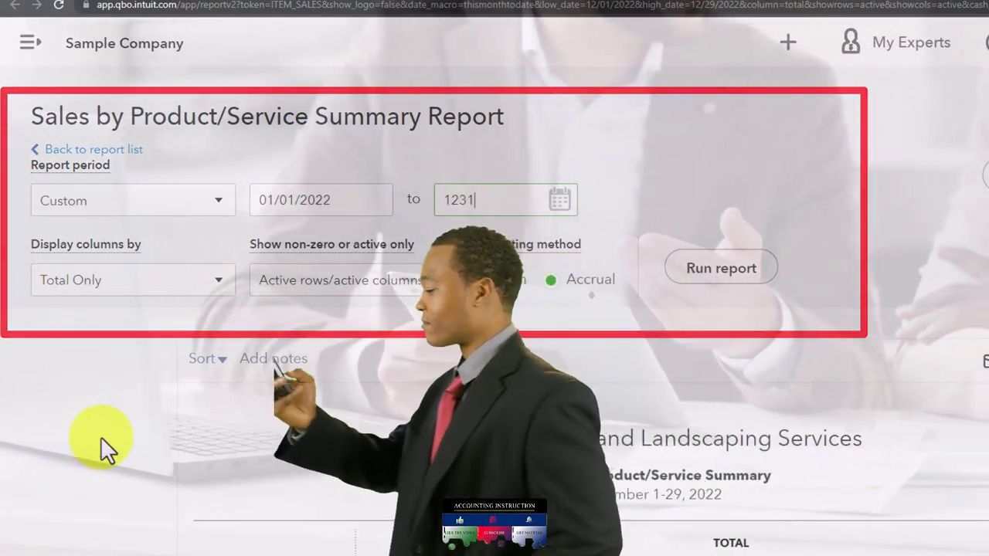
type("2022")
left_click(721, 269)
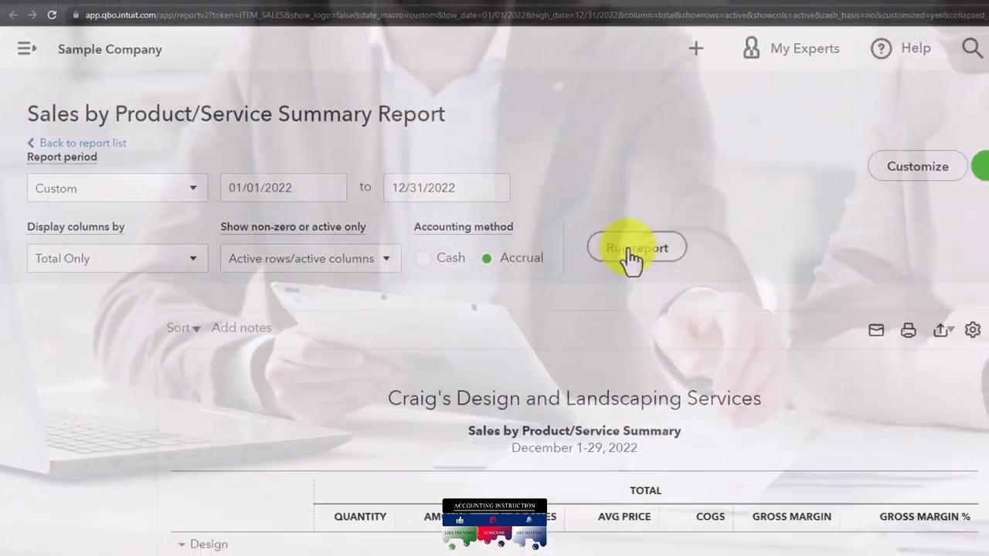
scroll(647, 379, "down", 10)
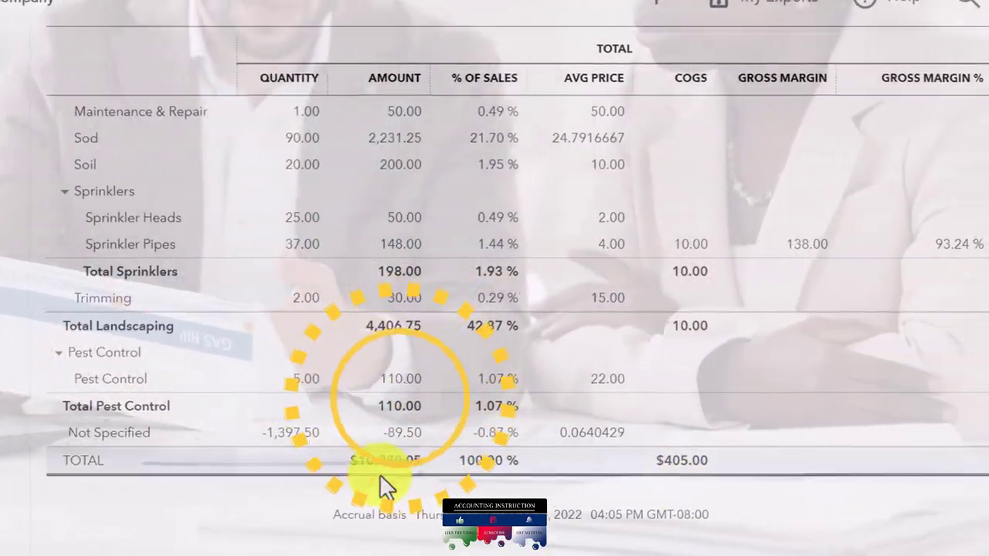
left_click(340, 10)
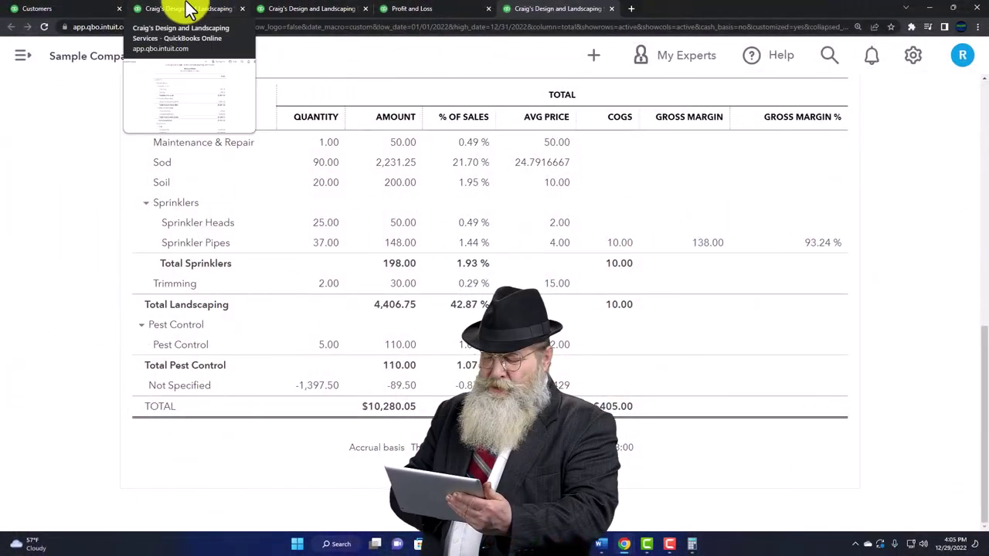
Close the Sales by Product/Service Summary tab and scroll the Reports list down to What you owe.
left_click(189, 10)
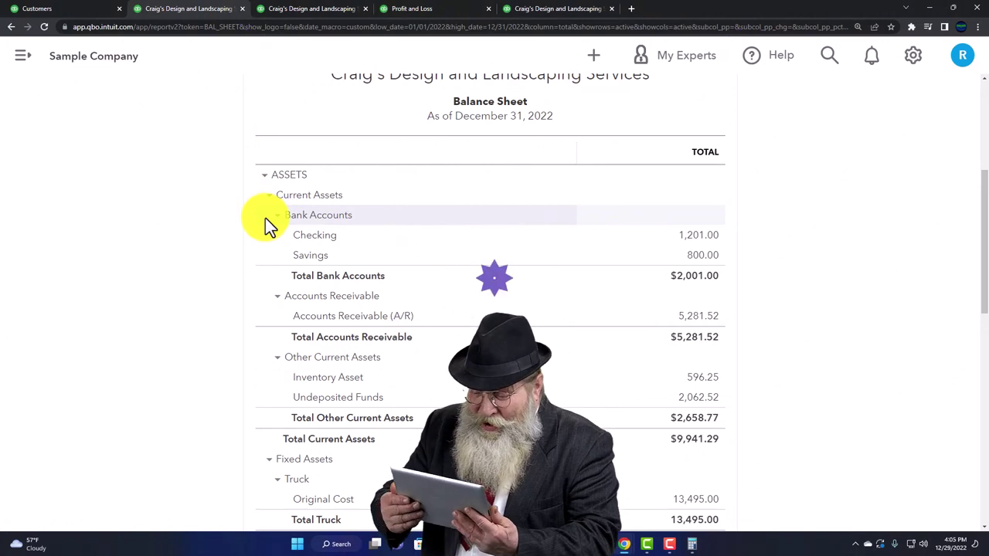
left_click(612, 10)
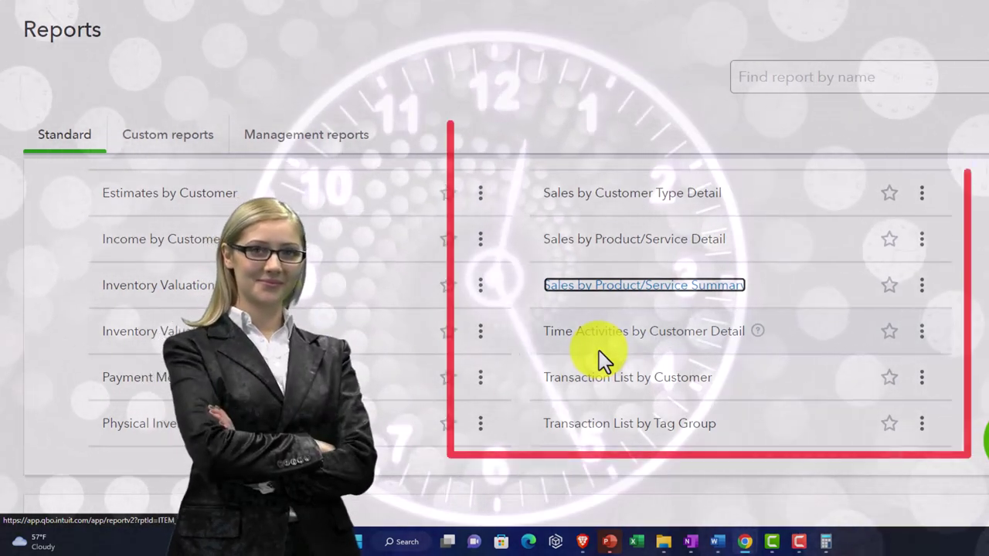
scroll(599, 350, "down", 1)
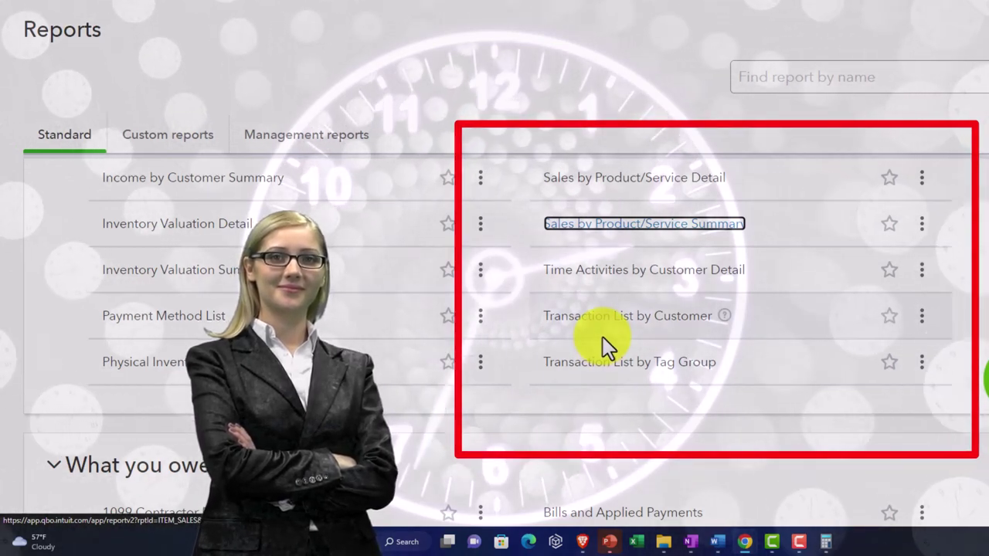
scroll(603, 337, "down", 1)
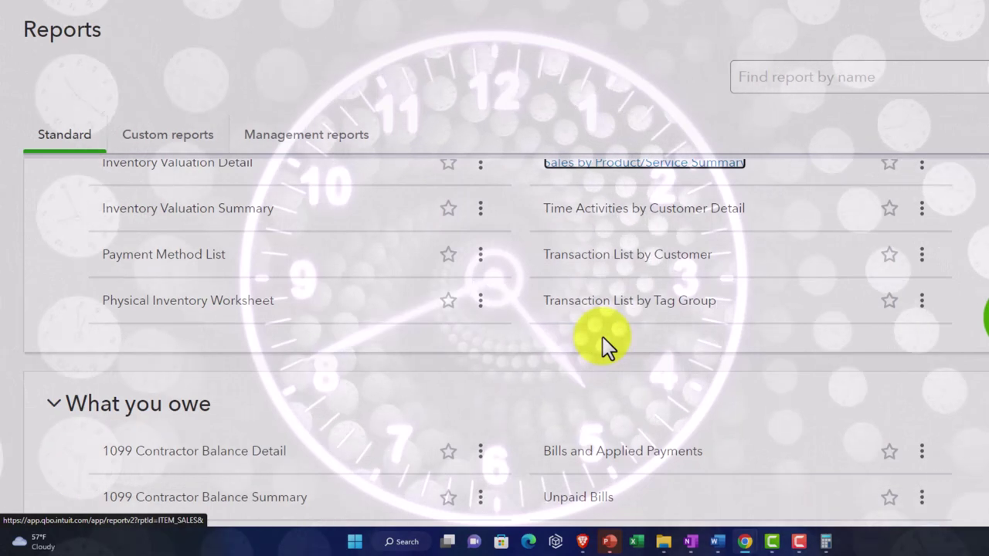
scroll(603, 337, "down", 1)
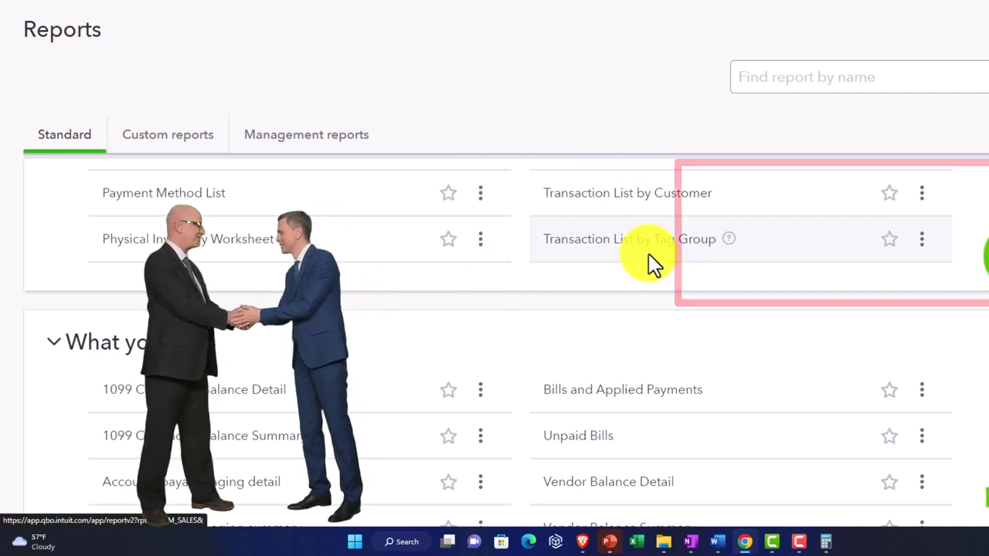
scroll(648, 254, "down", 1)
scroll(648, 253, "down", 1)
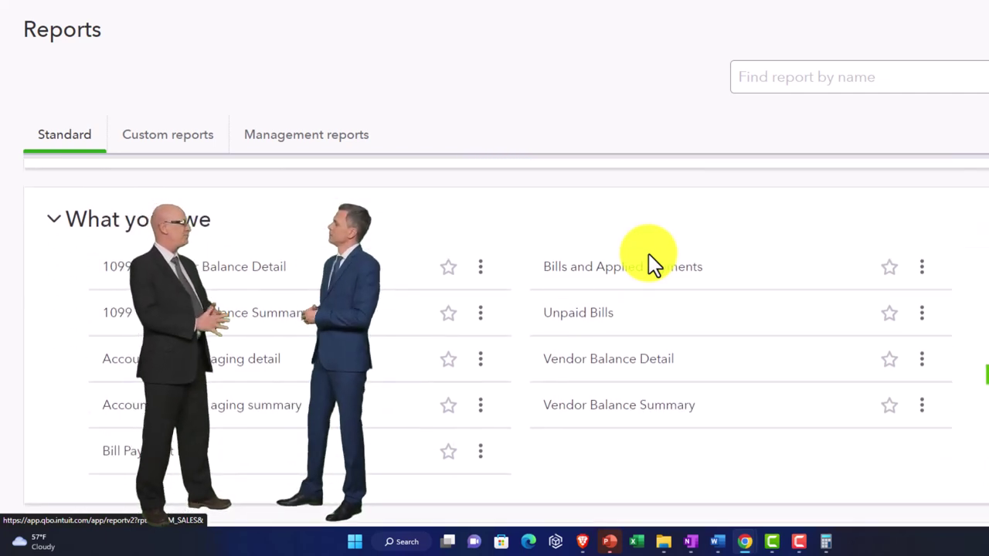
left_click(648, 255)
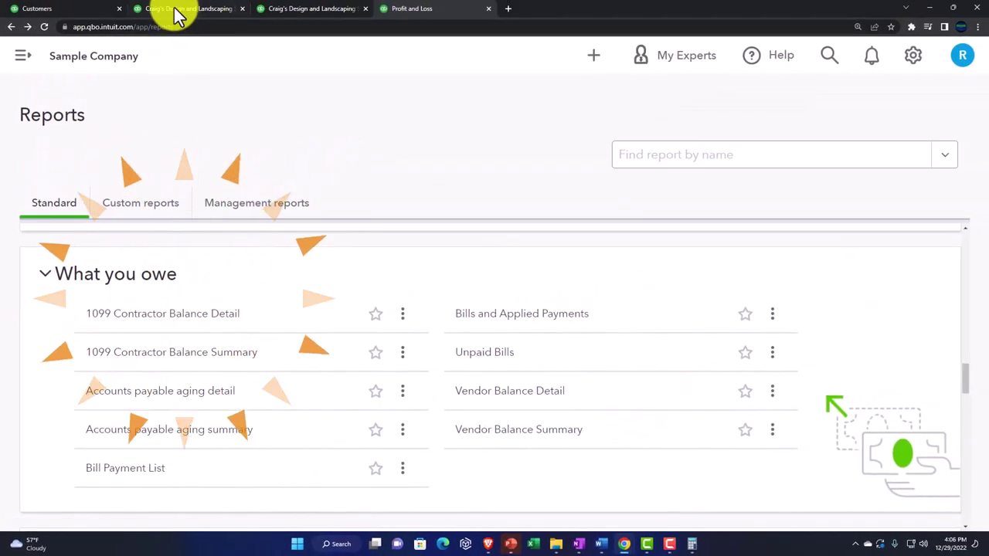
Look over the Balance Sheet report in its tab.
left_click(176, 10)
scroll(155, 245, "down", 5)
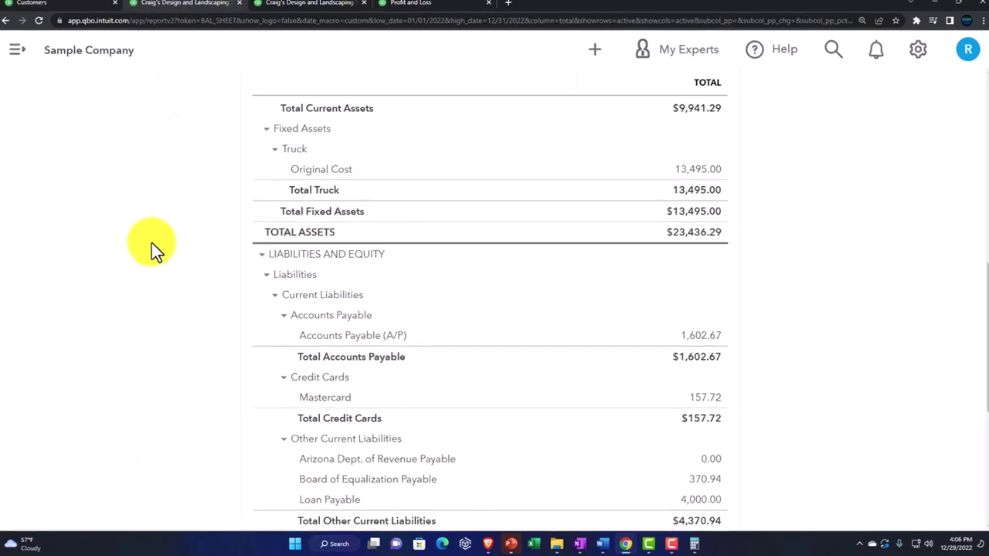
scroll(153, 244, "down", 1)
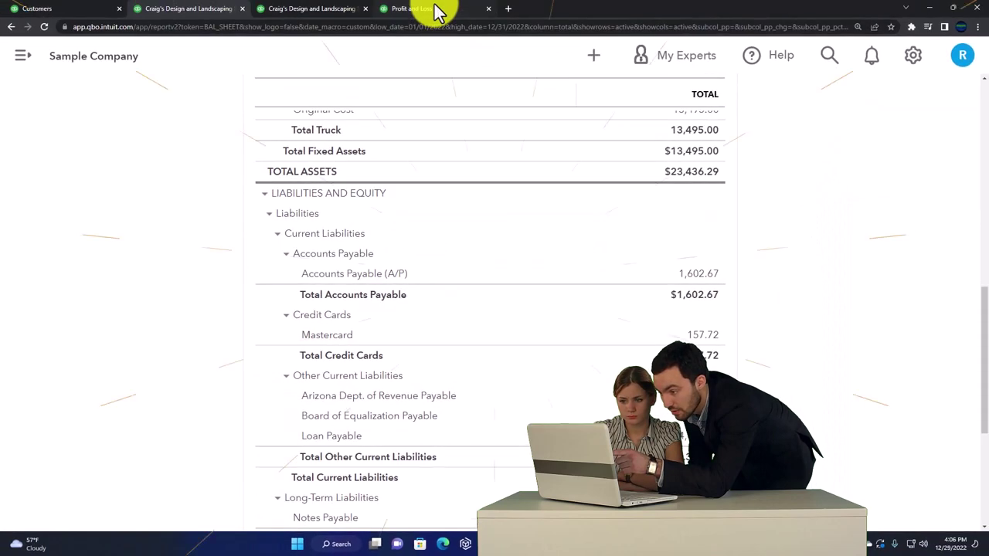
Back on the Reports list, open Accounts payable aging detail in a new browser tab.
left_click(437, 12)
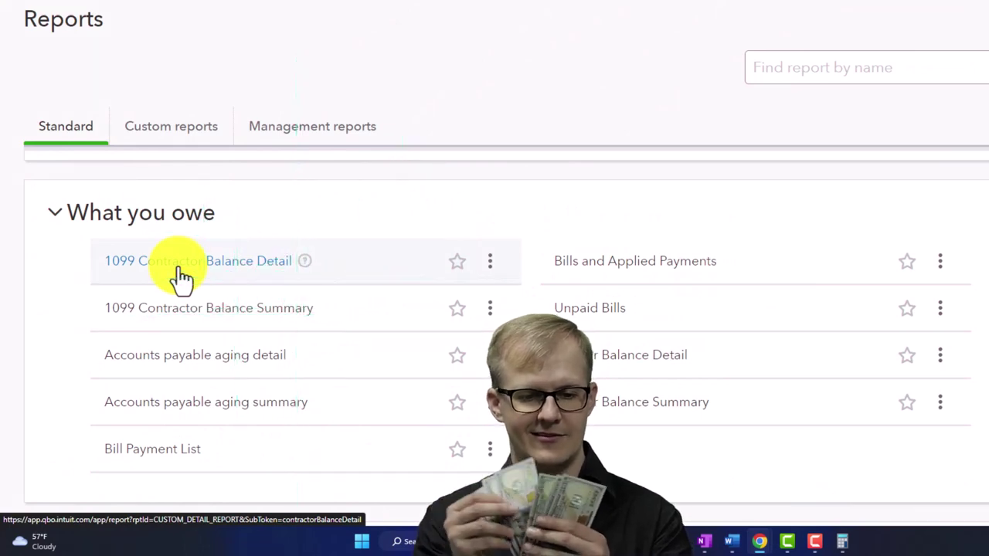
scroll(179, 271, "up", 10)
scroll(180, 271, "down", 1)
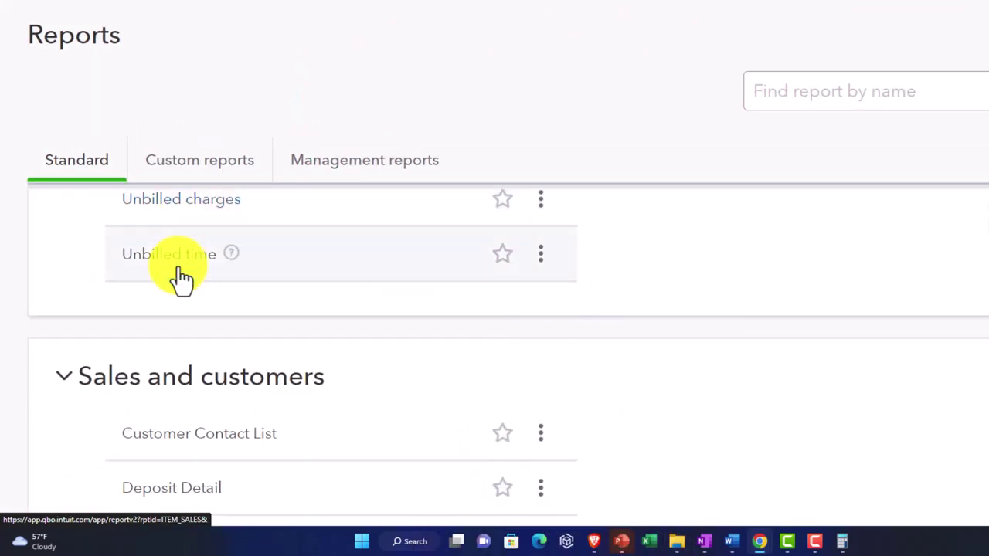
scroll(180, 270, "down", 10)
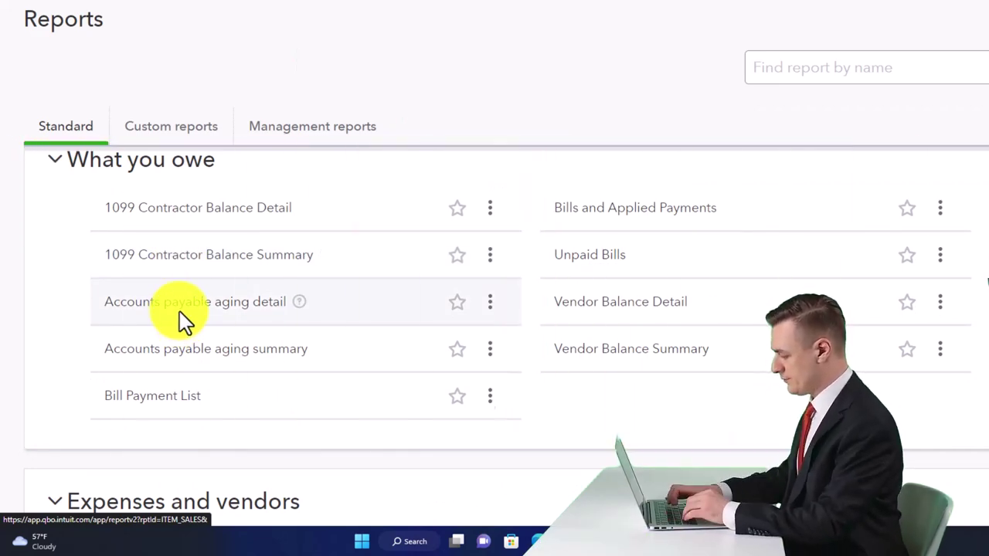
right_click(187, 309)
left_click(224, 319)
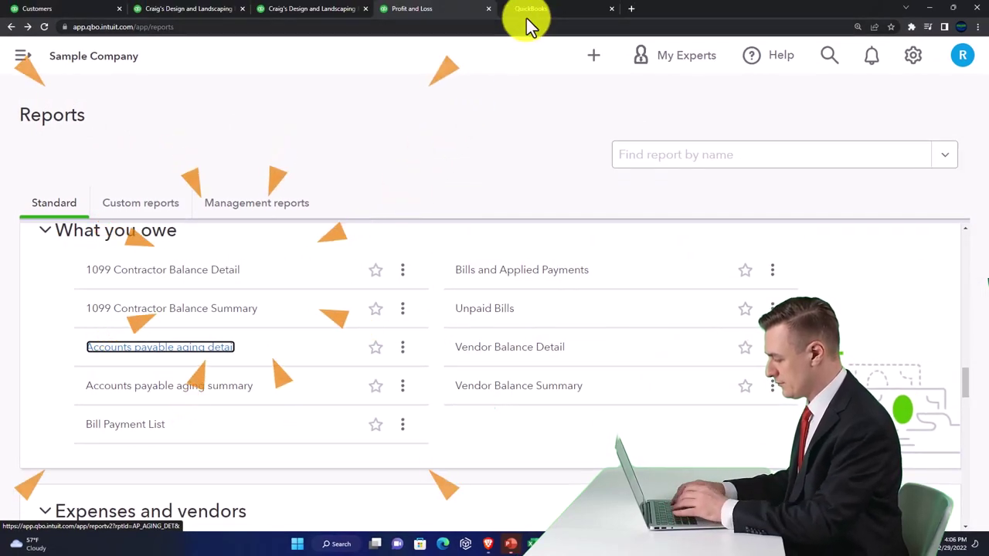
View the A/P Aging Detail report as of December 29, 2022, then close its tab.
left_click(537, 10)
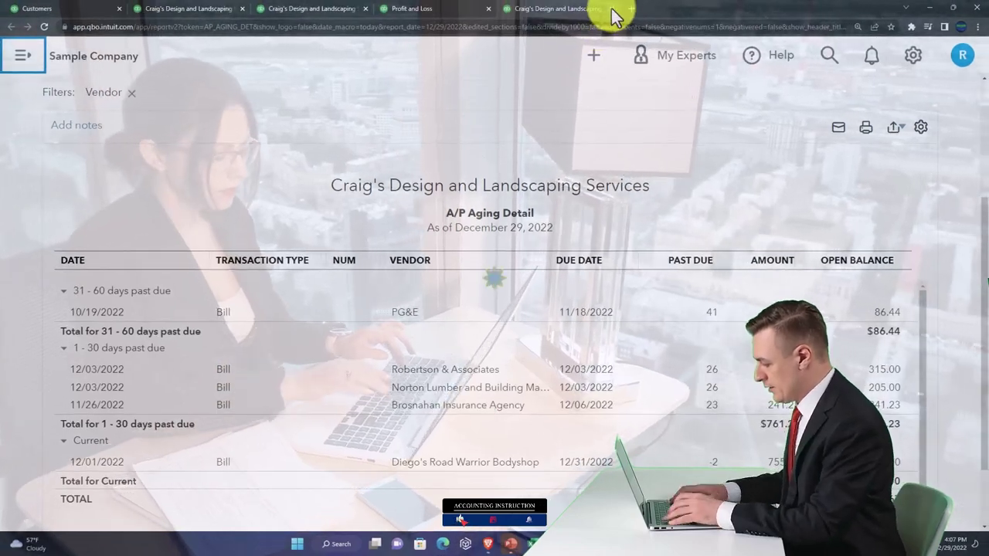
left_click(612, 9)
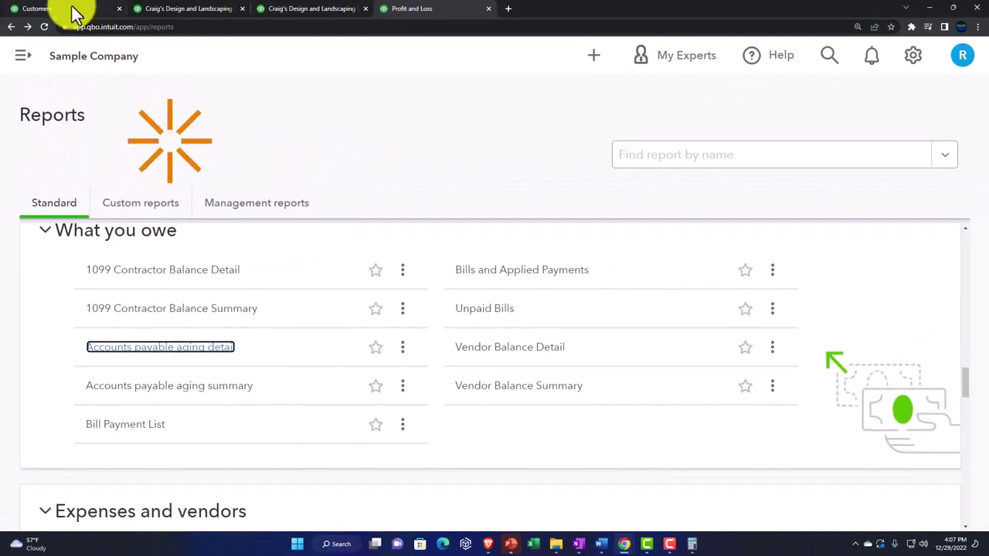
Go from the Customers page to Expenses > Vendors, showing $848 overdue and $1,603 open bills.
left_click(73, 13)
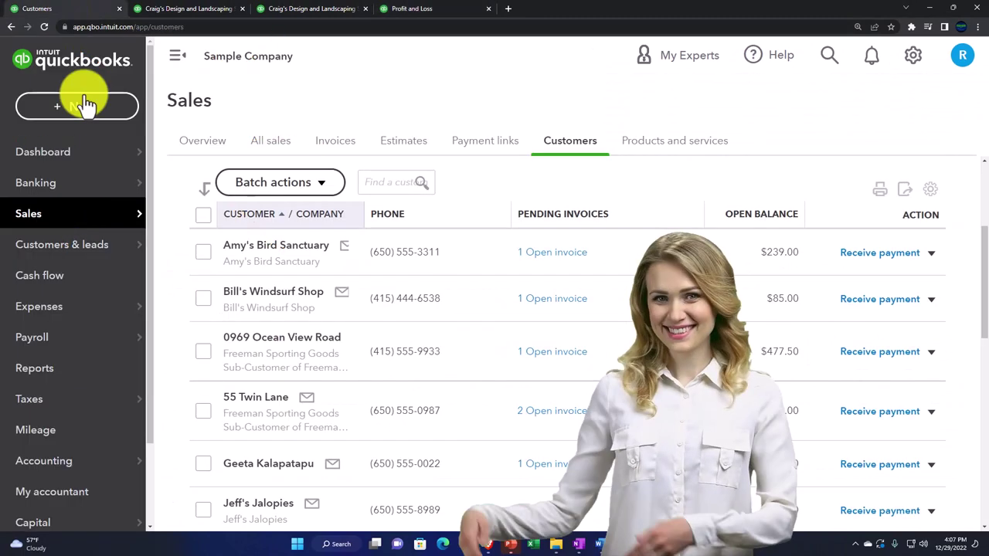
left_click(45, 320)
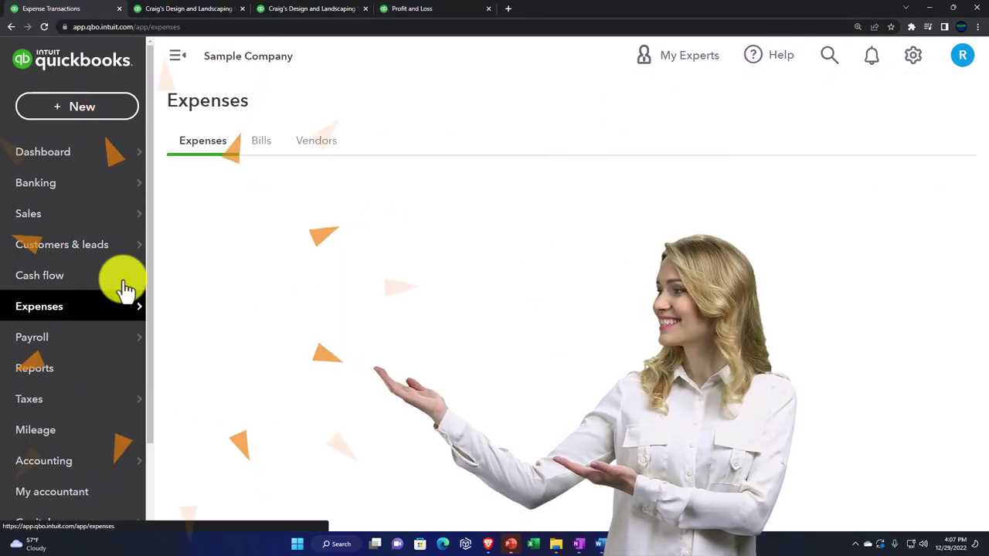
left_click(309, 153)
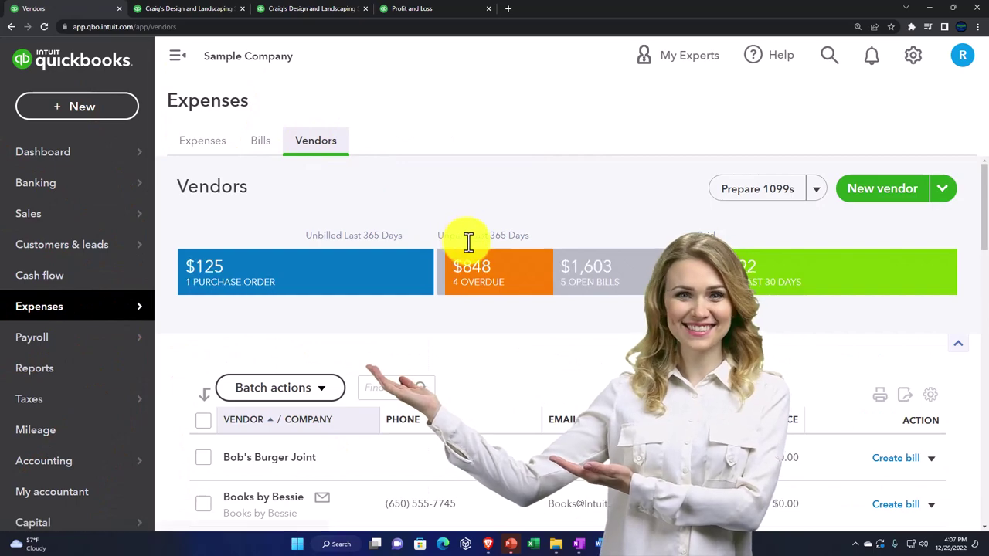
scroll(468, 242, "down", 3)
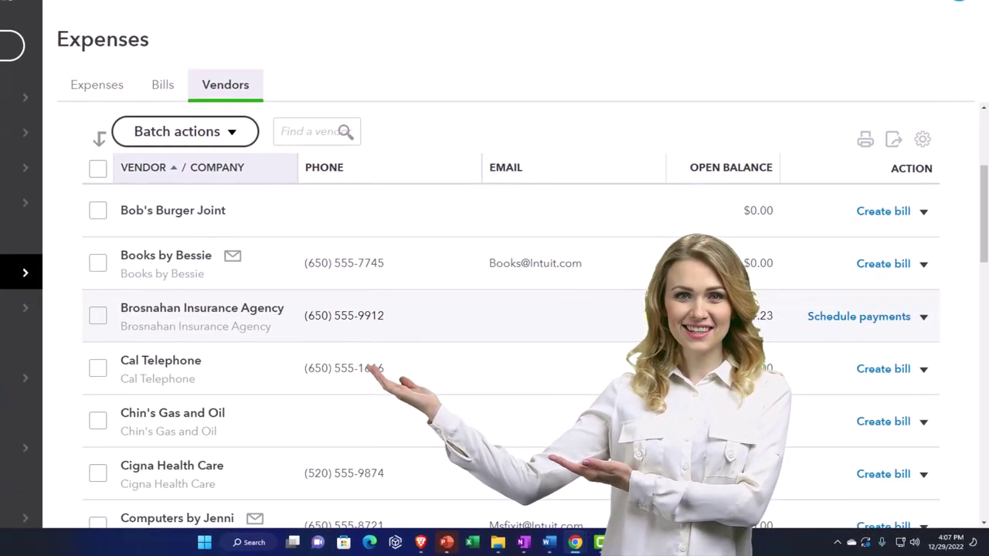
scroll(642, 308, "up", 3)
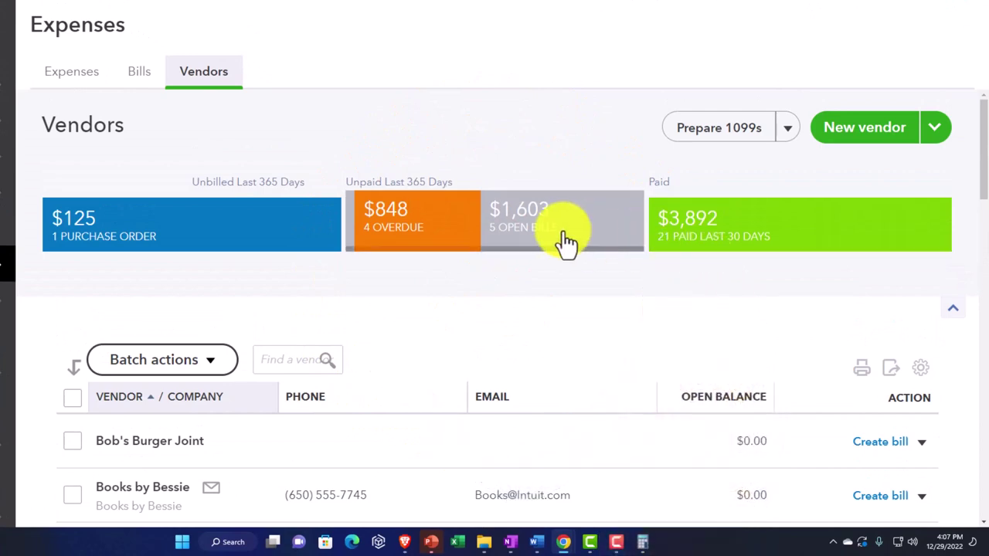
scroll(542, 288, "down", 3)
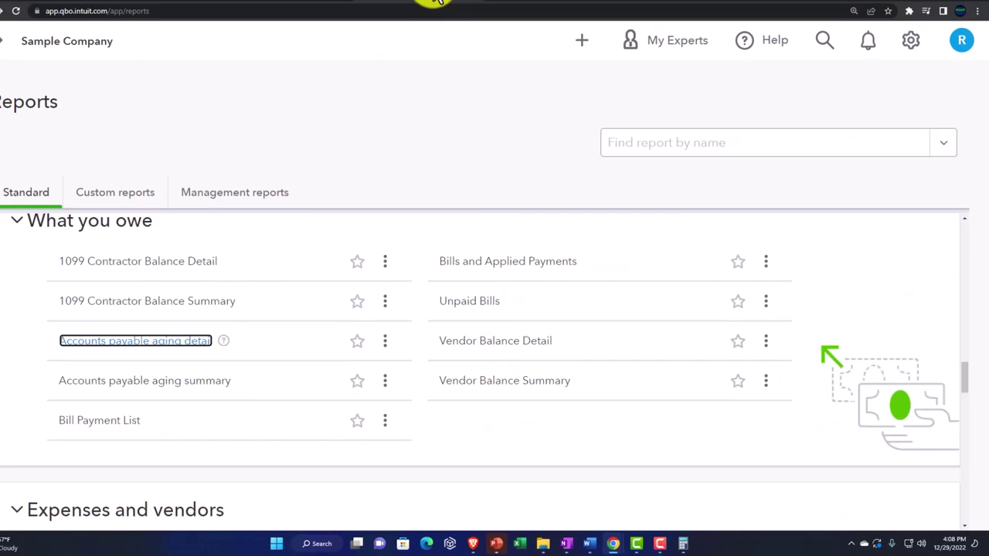
scroll(462, 228, "down", 3)
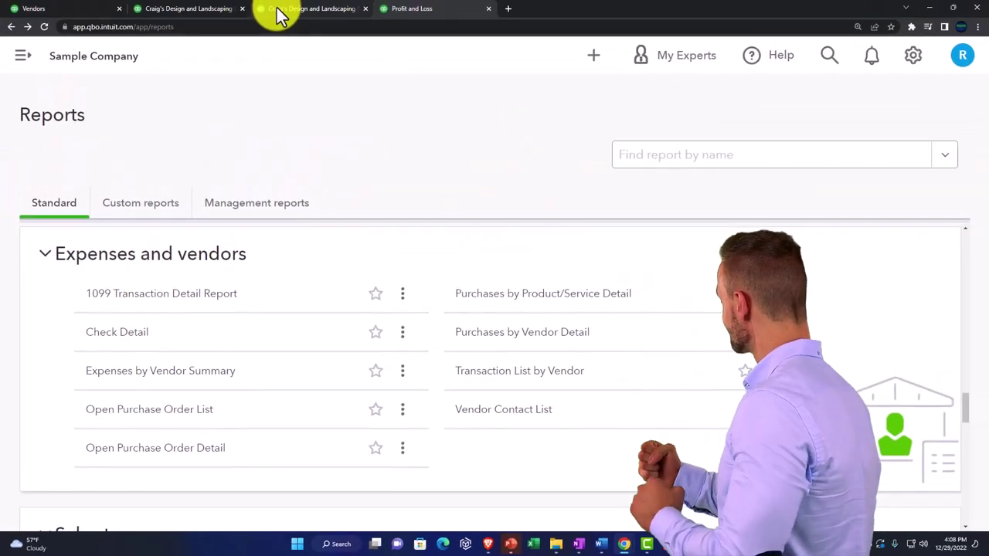
left_click(281, 9)
scroll(209, 270, "down", 3)
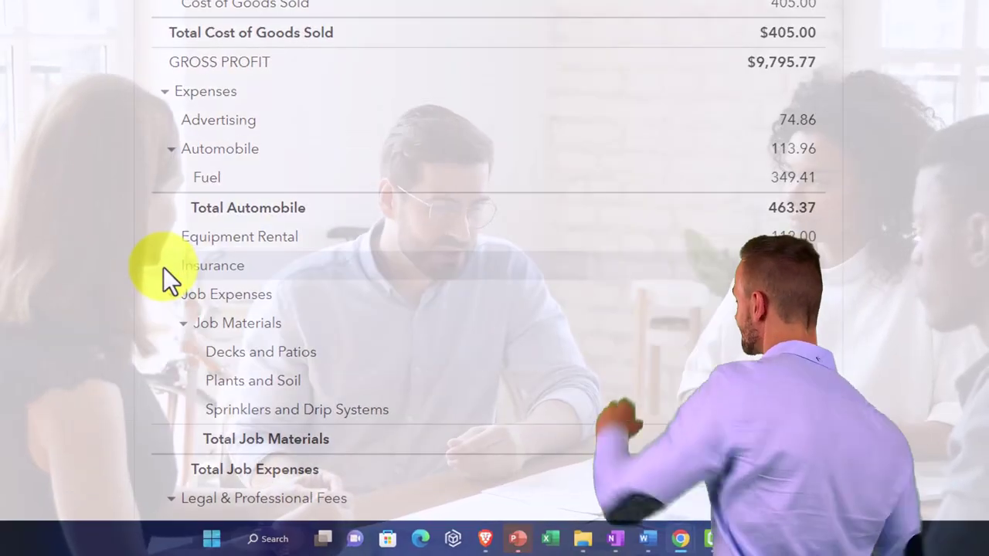
scroll(163, 267, "down", 3)
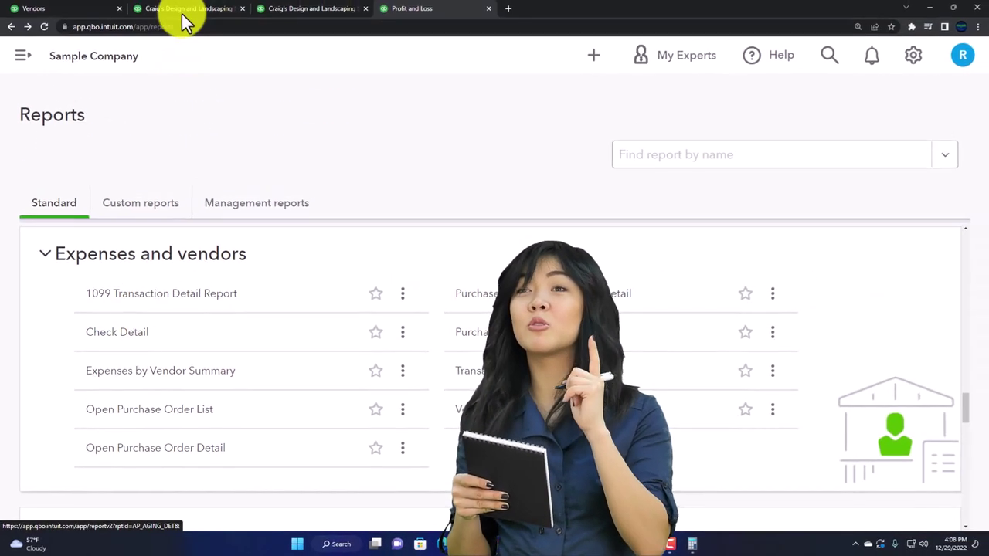
On the Balance Sheet, drill into the Checking balance of 1,201.00.
left_click(180, 9)
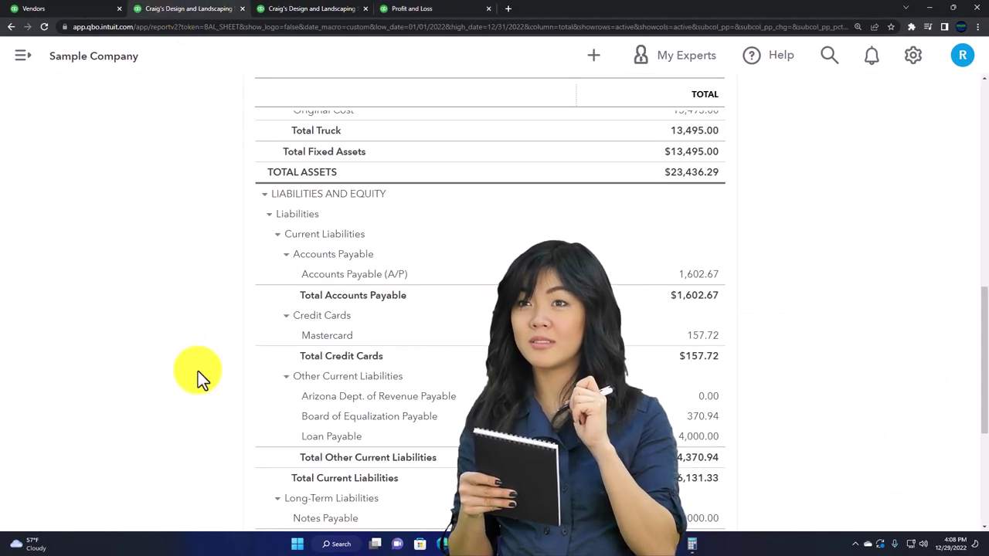
scroll(197, 371, "up", 10)
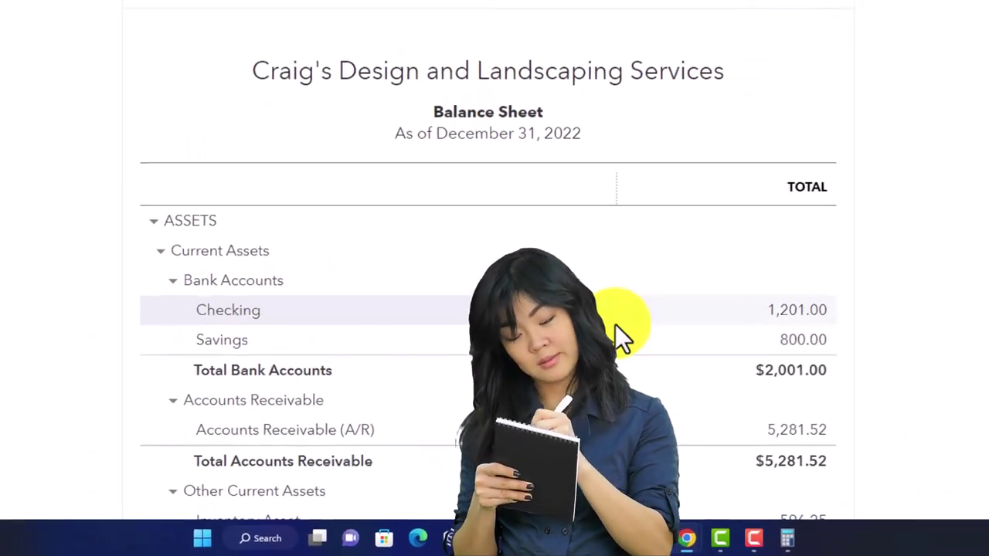
left_click(797, 309)
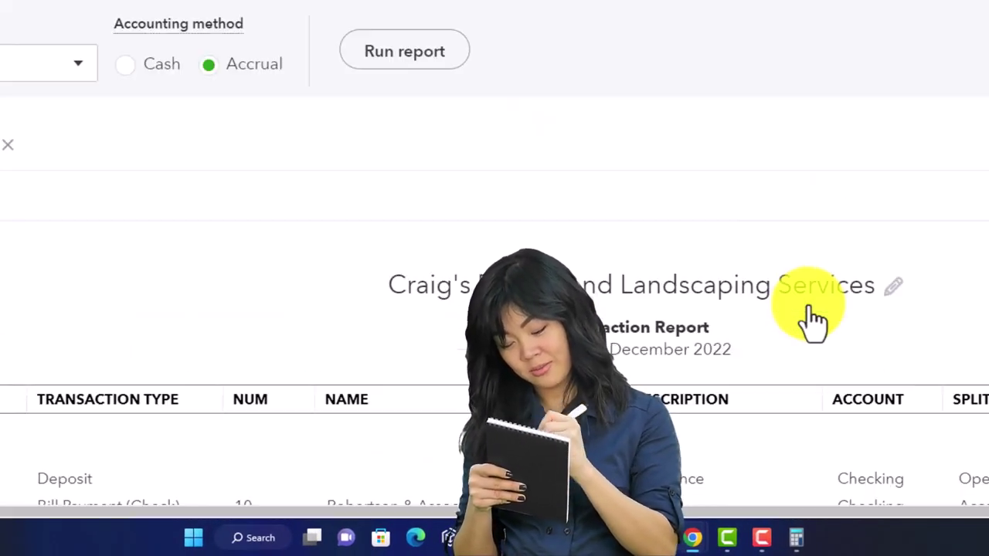
scroll(799, 322, "down", 4)
scroll(690, 387, "up", 5)
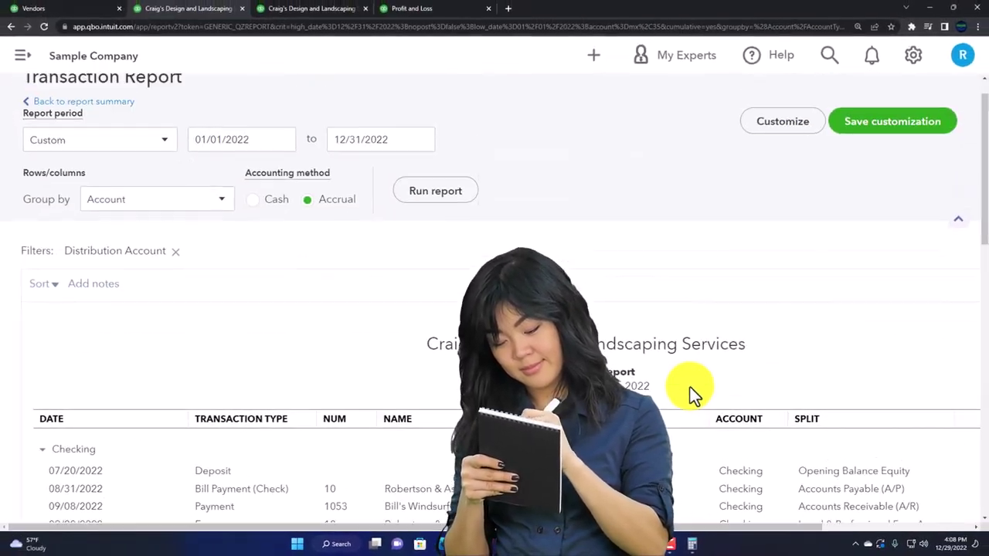
Add a Transaction Type filter to the Checking transaction report's customization.
left_click(796, 155)
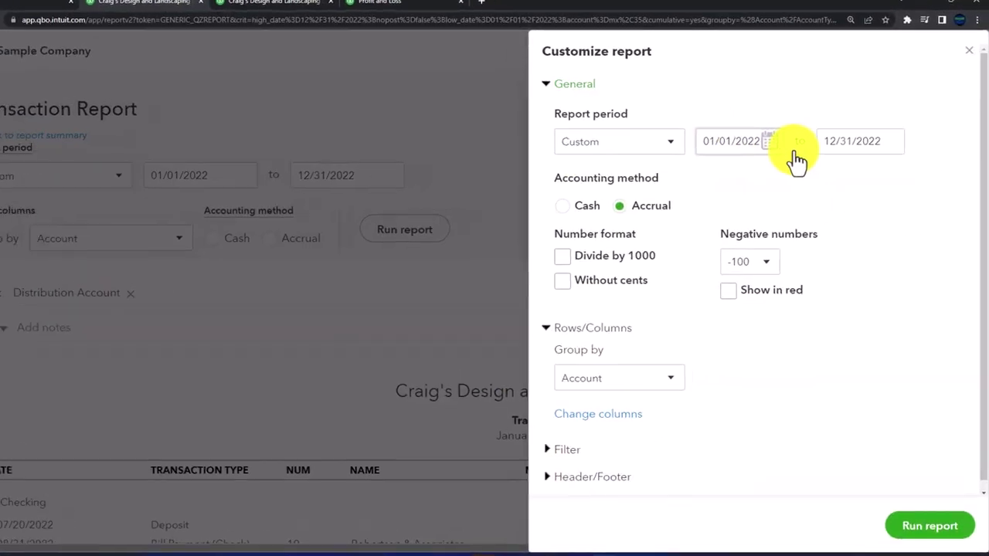
left_click(411, 392)
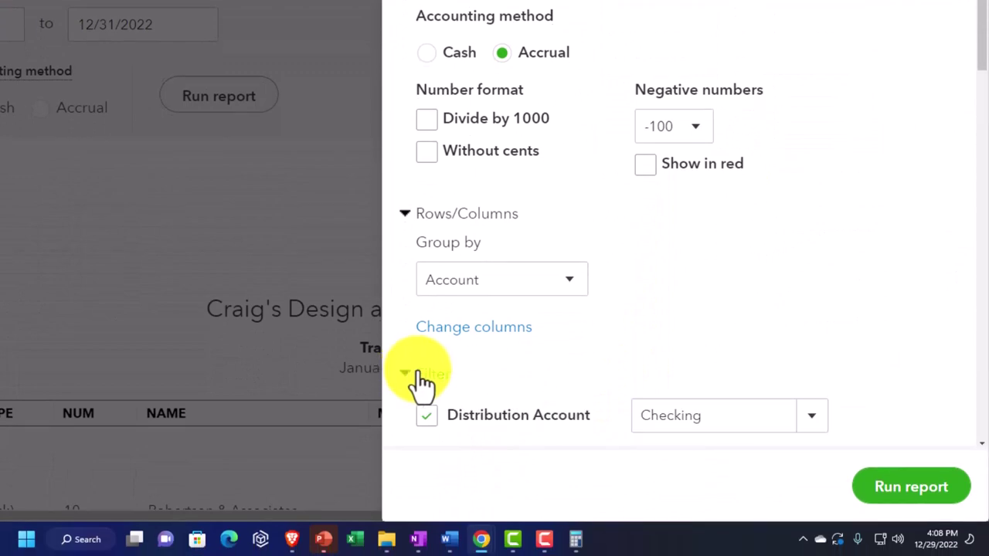
scroll(466, 340, "down", 4)
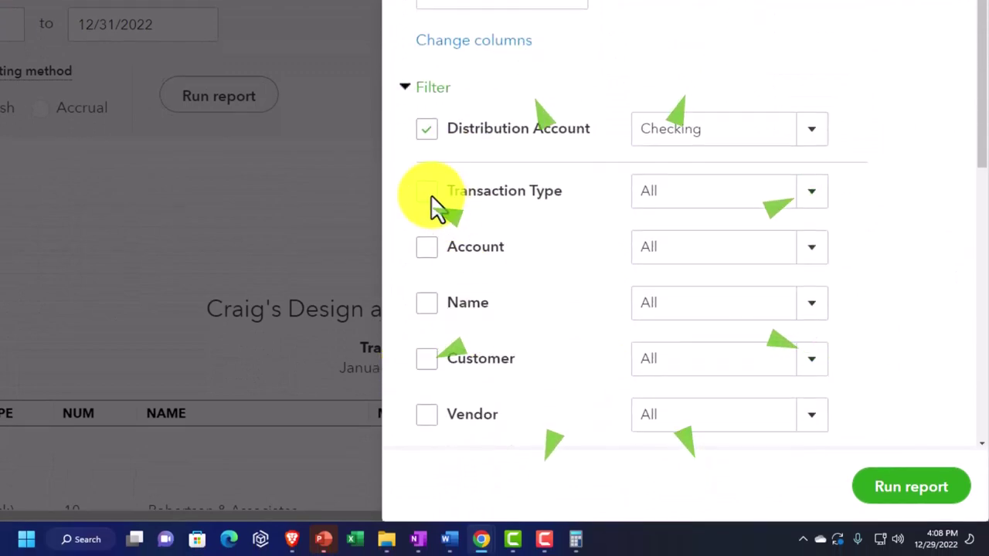
left_click(428, 193)
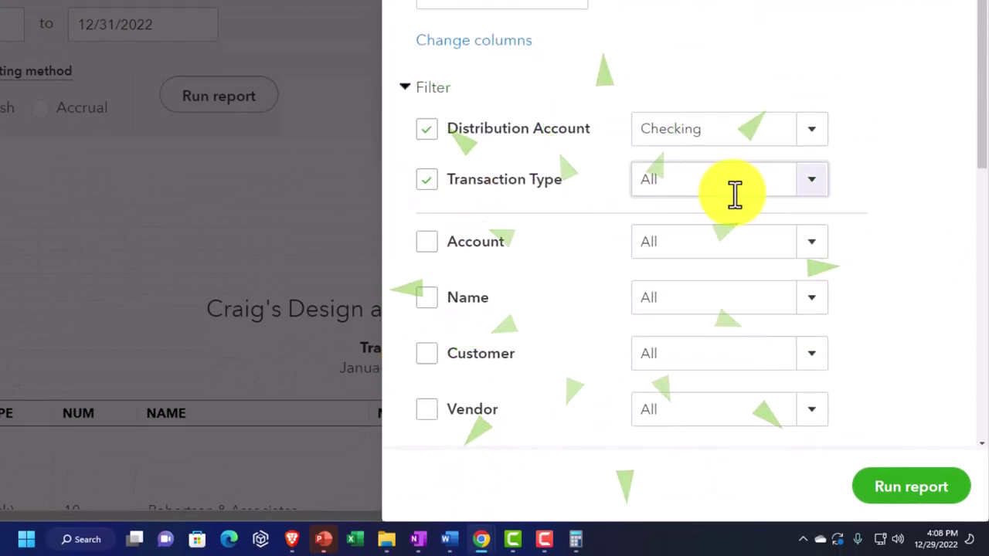
left_click(810, 186)
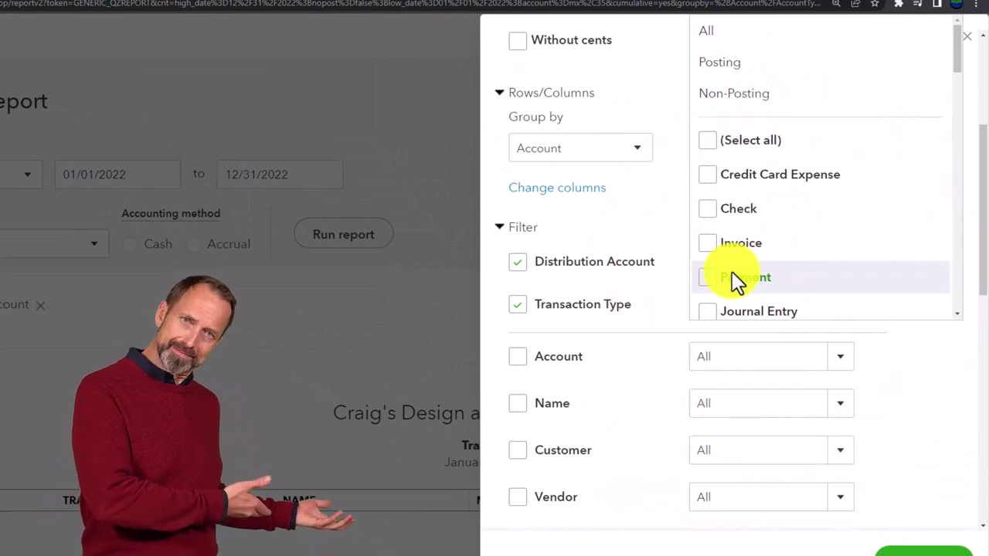
Select Payment, Check, Bill Payment (Check), Bill Payment (Credit Card) and Expense transaction types.
left_click(731, 278)
left_click(726, 215)
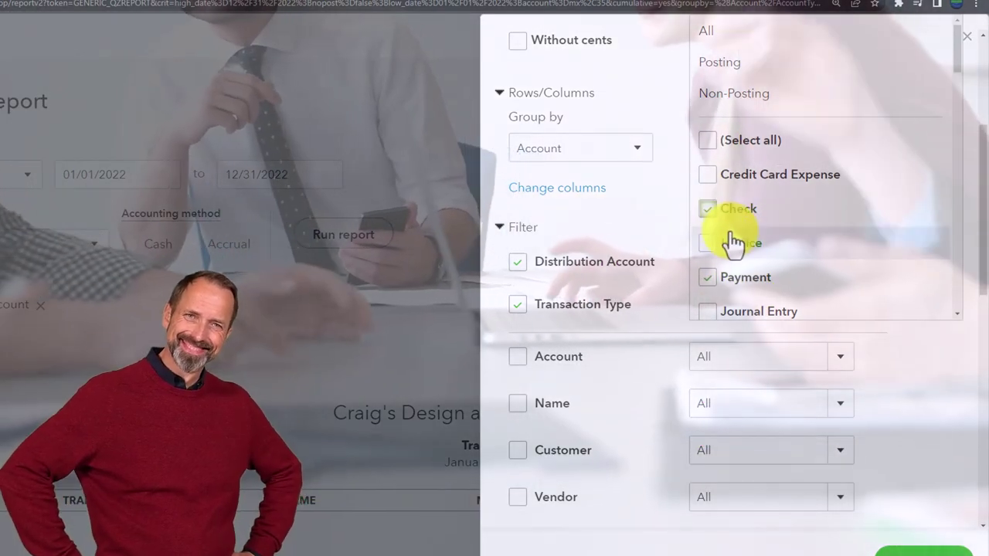
scroll(732, 243, "down", 5)
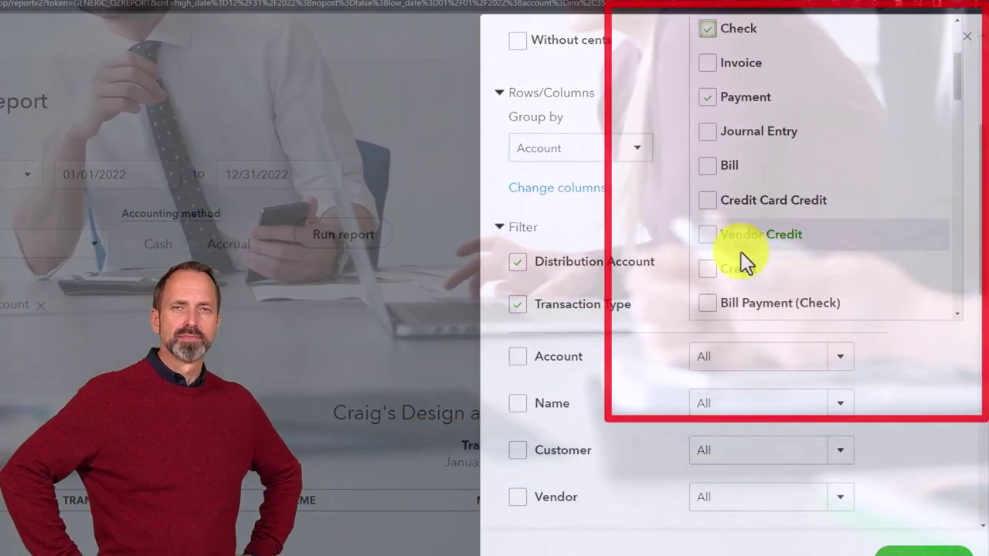
left_click(718, 303)
scroll(764, 240, "down", 3)
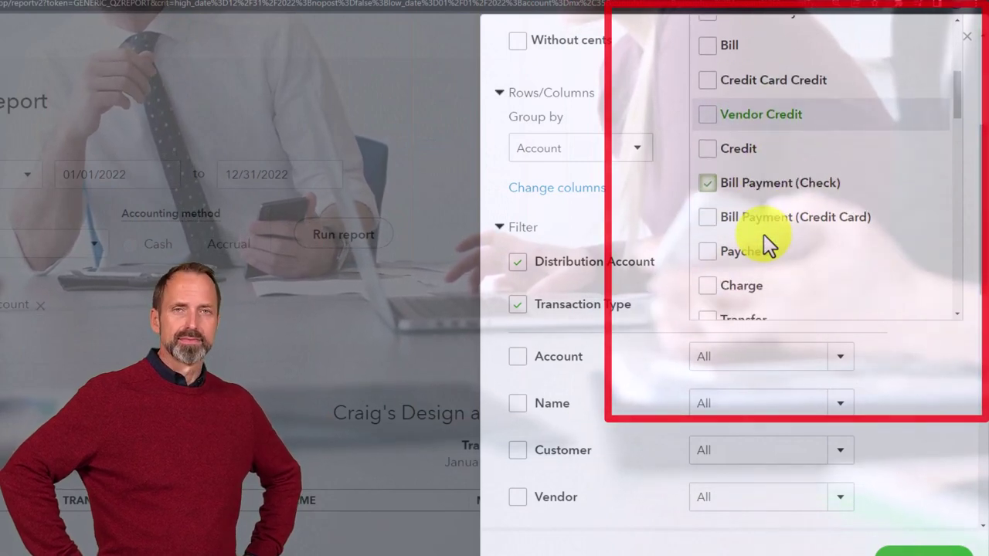
left_click(708, 218)
scroll(723, 222, "down", 2)
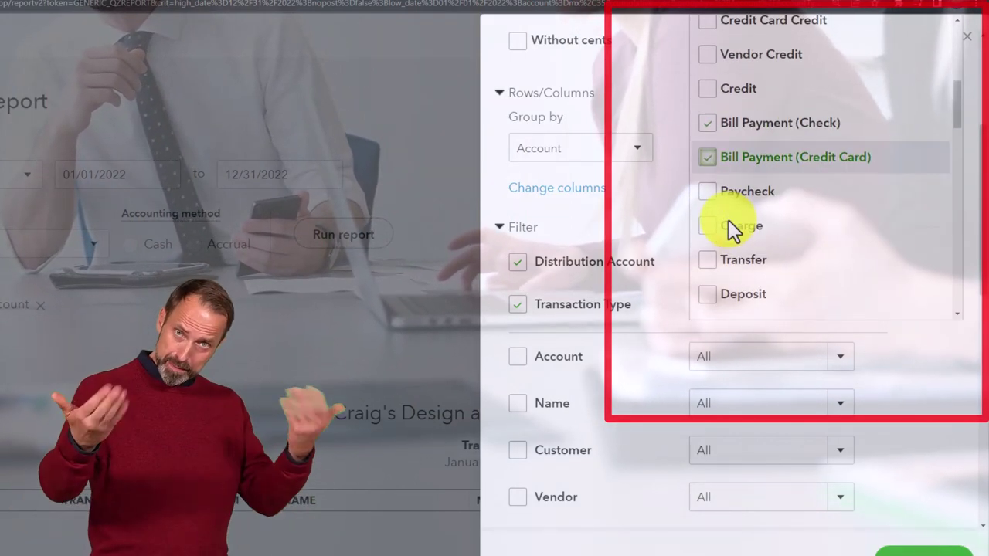
scroll(728, 220, "down", 2)
scroll(725, 227, "down", 3)
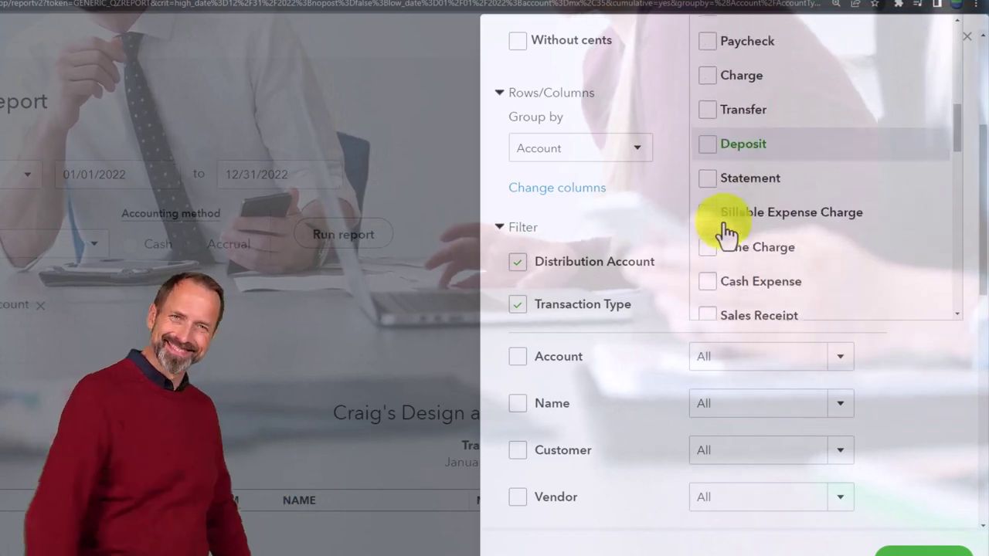
scroll(727, 229, "down", 5)
scroll(730, 231, "down", 3)
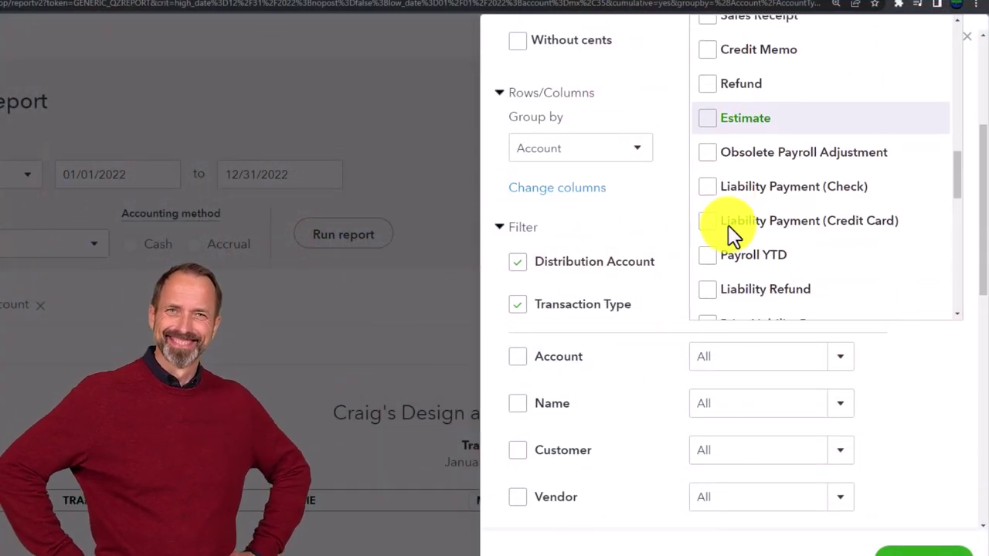
scroll(728, 225, "down", 6)
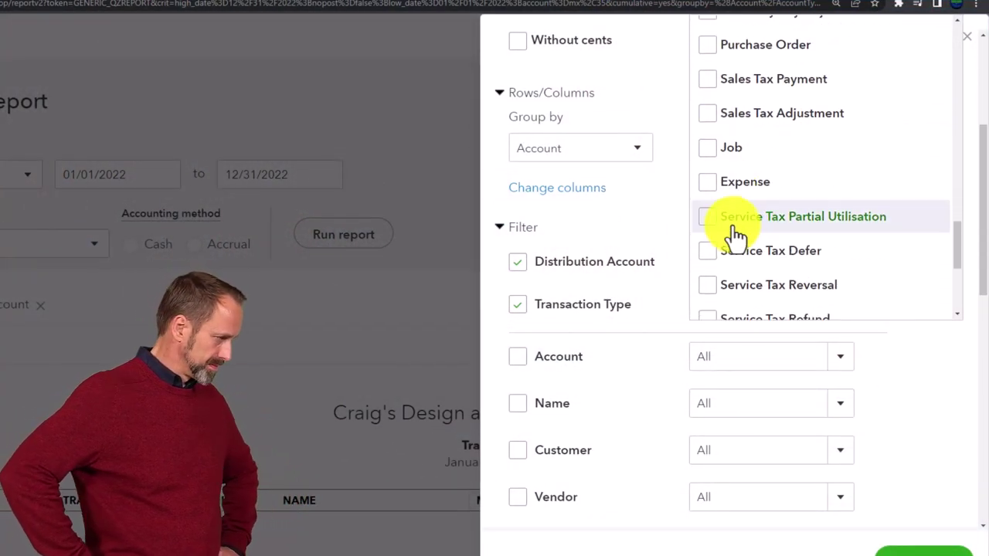
left_click(709, 182)
Run the filtered Checking report, scroll its results, then go back to the Balance Sheet summary.
left_click(942, 530)
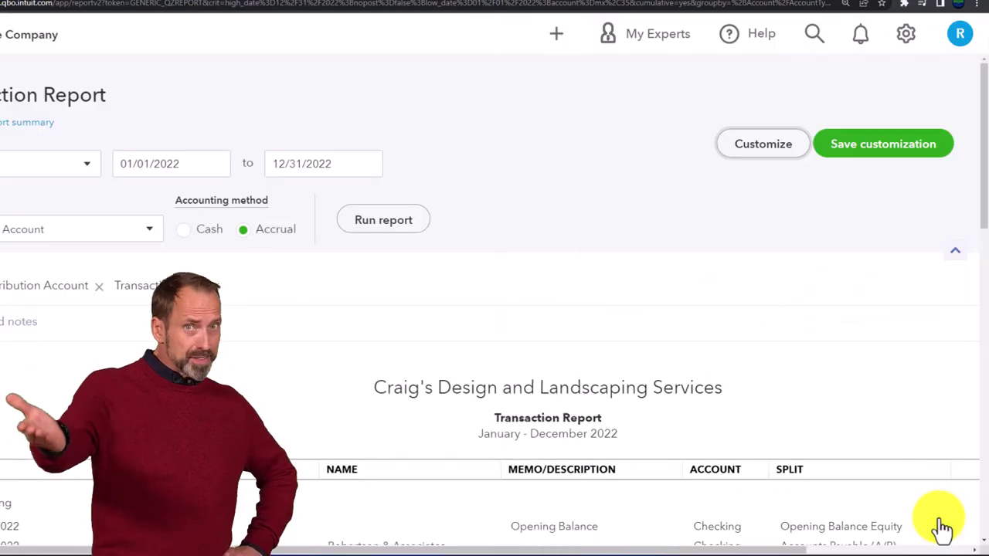
scroll(657, 378, "down", 3)
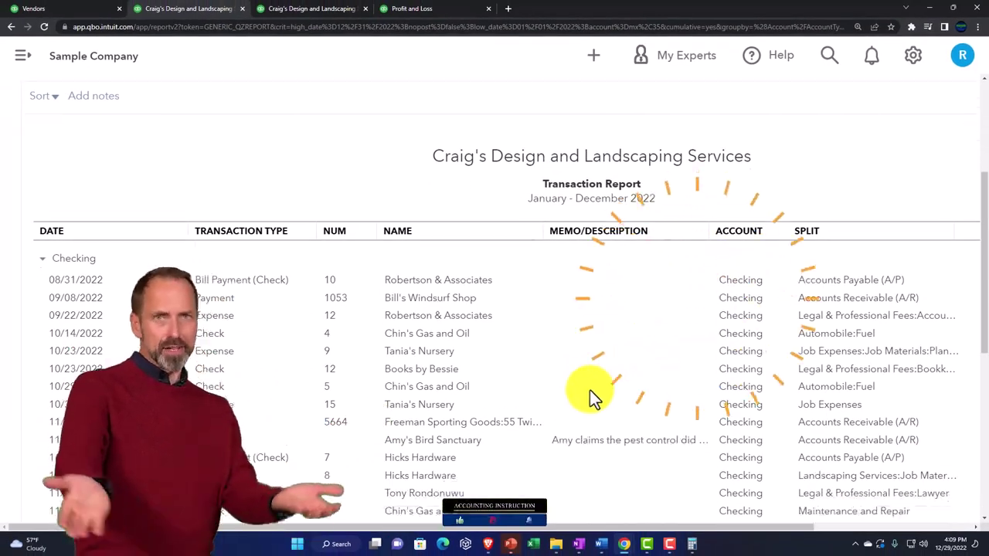
scroll(590, 391, "down", 5)
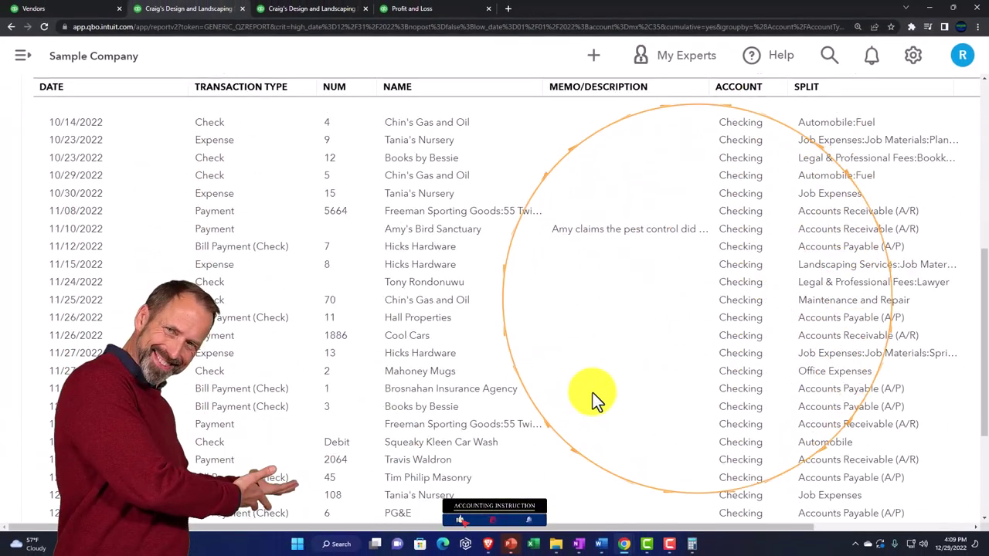
scroll(595, 400, "up", 1)
scroll(389, 379, "up", 10)
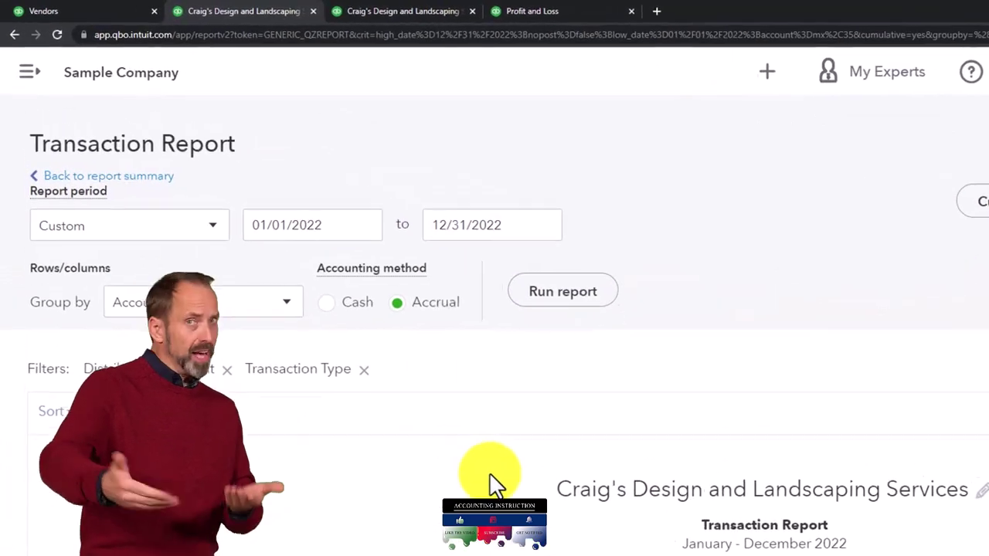
left_click(158, 177)
scroll(449, 67, "down", 3)
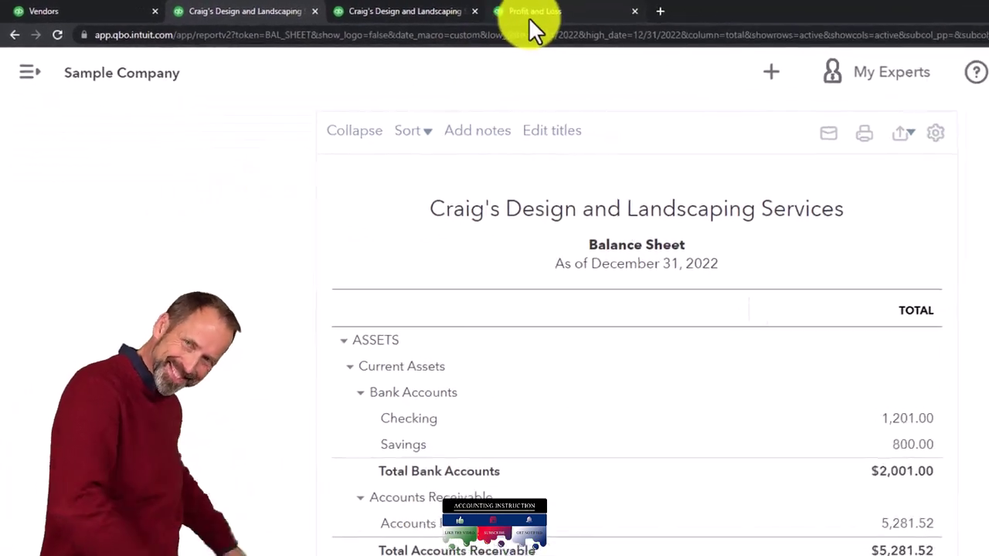
From the Reports page, open the Expenses by Vendor Summary report.
left_click(581, 13)
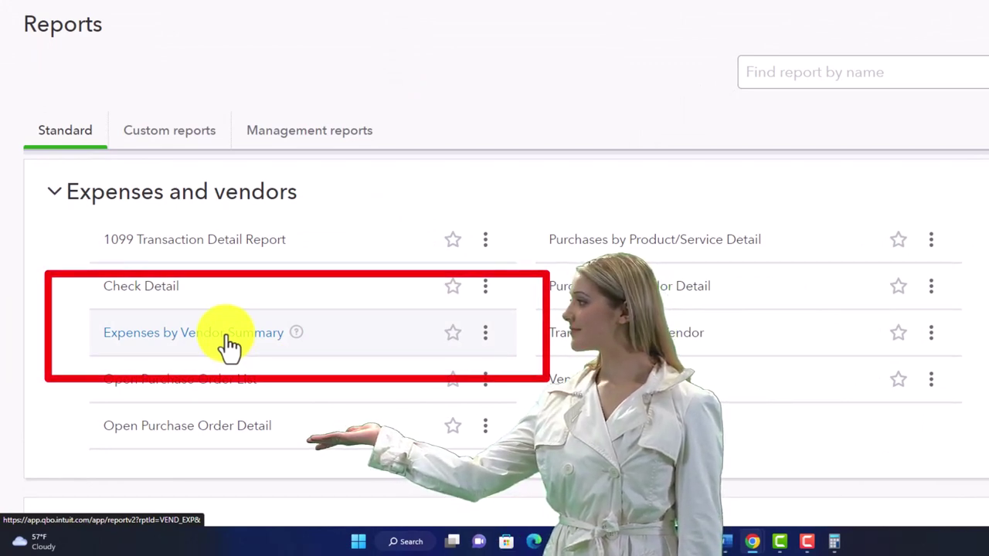
left_click(233, 348)
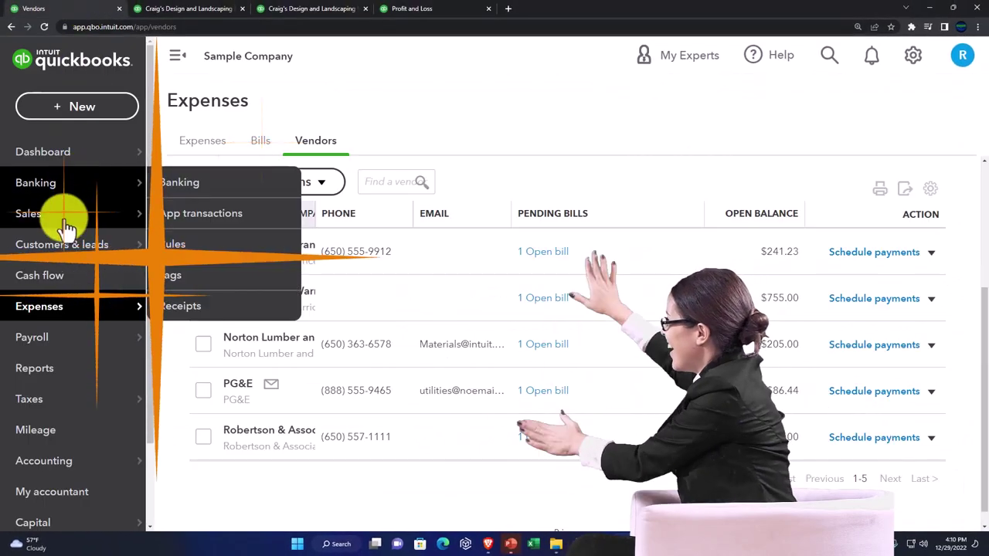
Go to the Expenses transactions list and collapse the navigation sidebar.
left_click(66, 223)
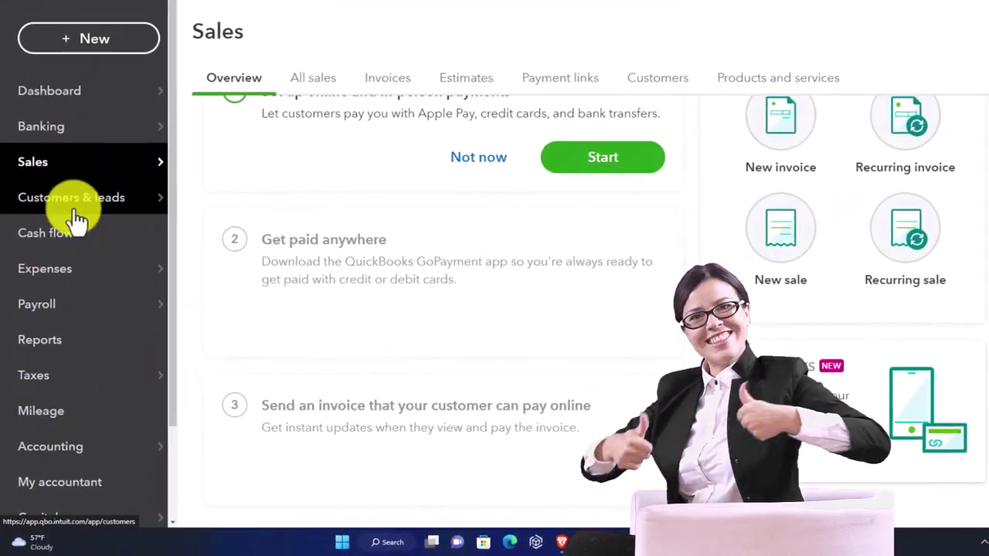
mouse_move(59, 309)
left_click(82, 232)
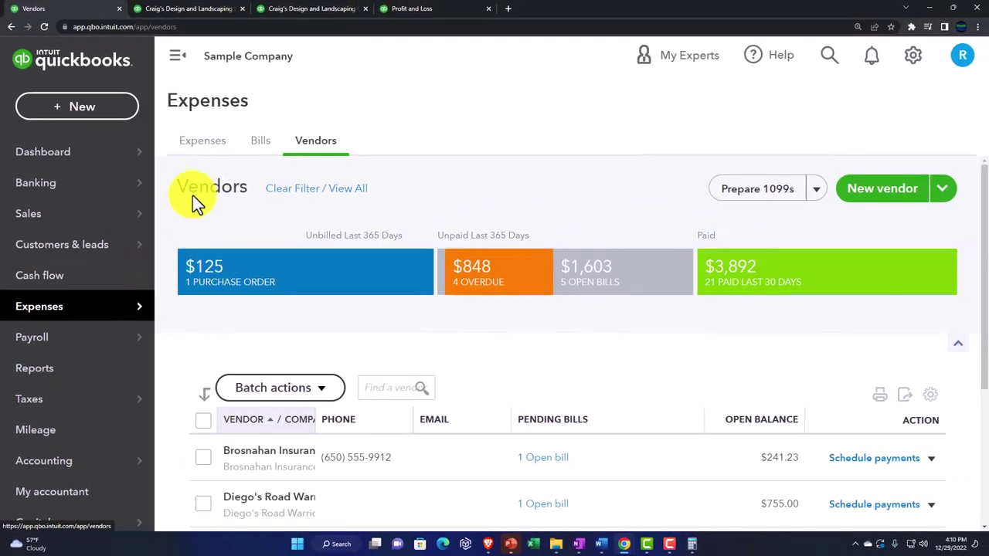
left_click(204, 142)
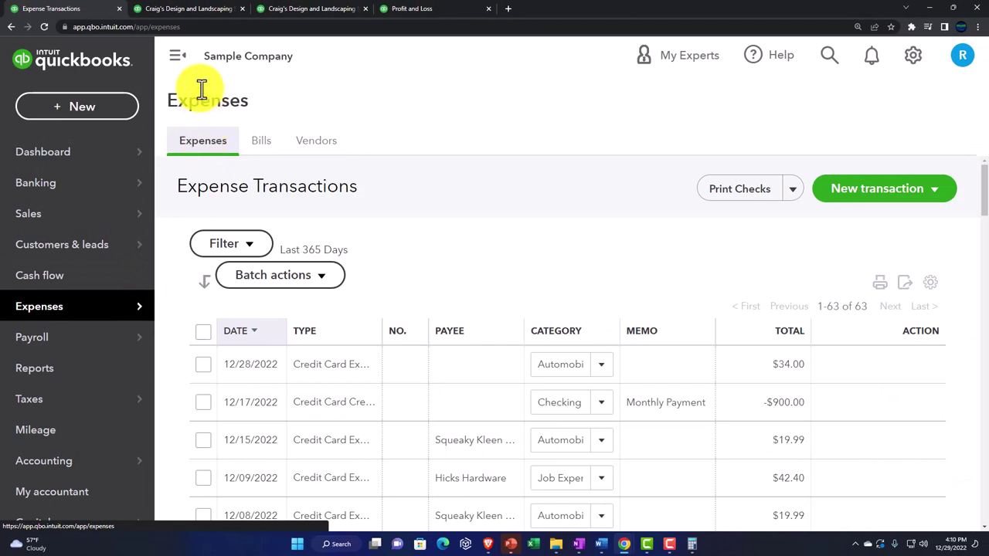
left_click(177, 56)
Preview the Purchase order type and Status filters without applying them, then return to Reports.
left_click(245, 244)
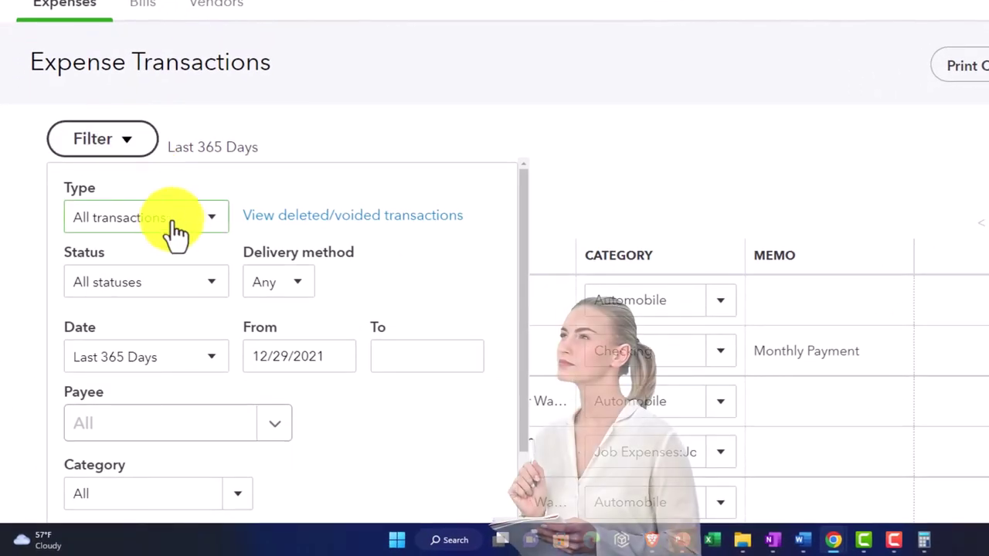
left_click(197, 219)
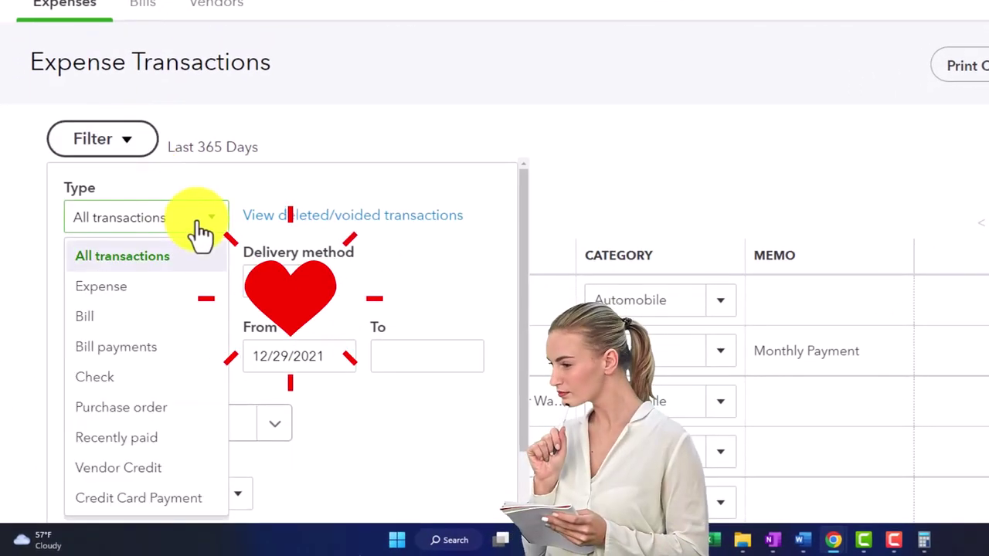
left_click(157, 402)
left_click(216, 282)
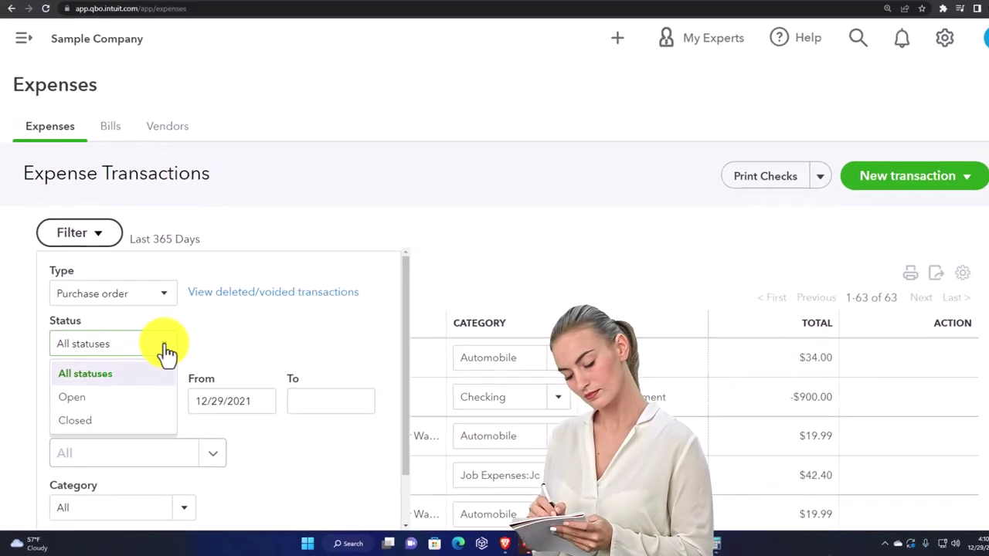
left_click(773, 257)
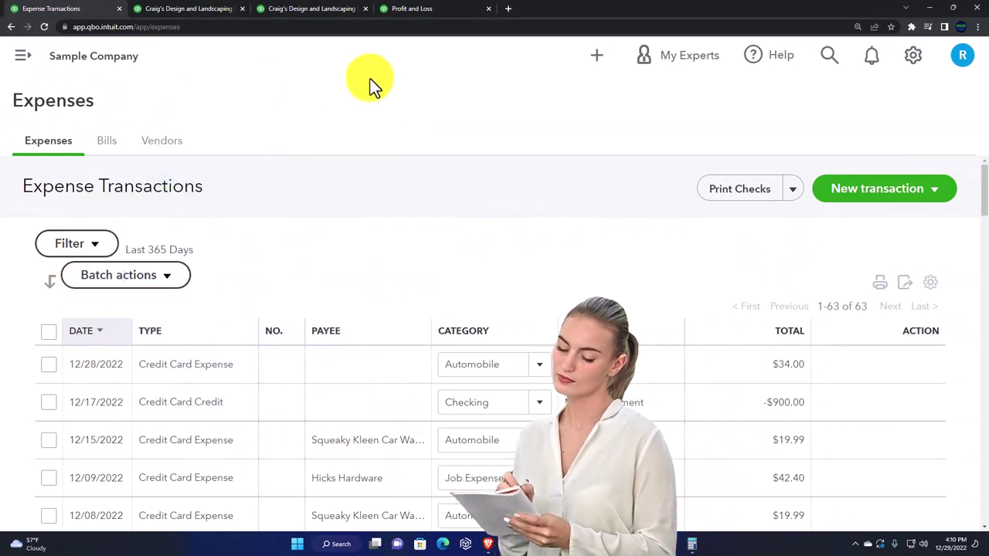
left_click(414, 10)
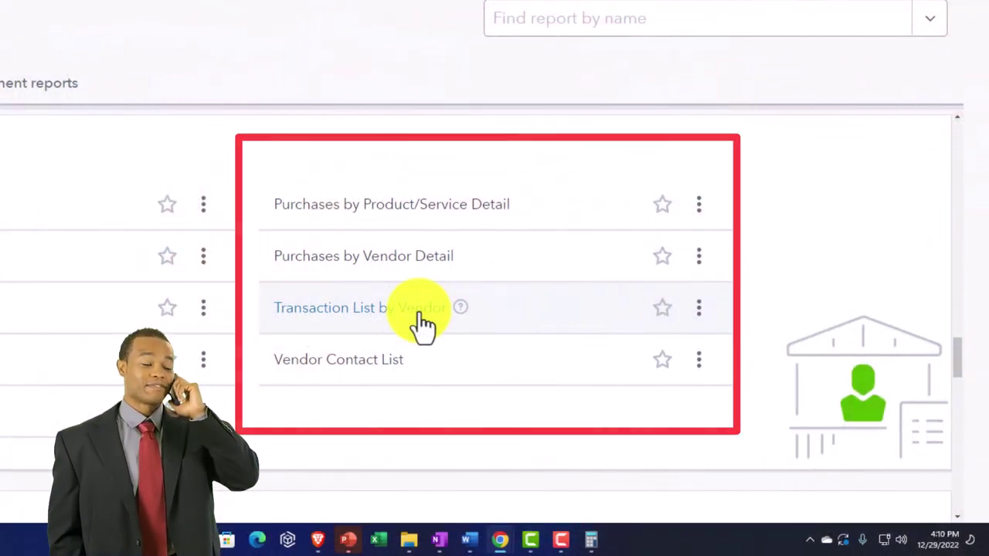
scroll(423, 324, "down", 1)
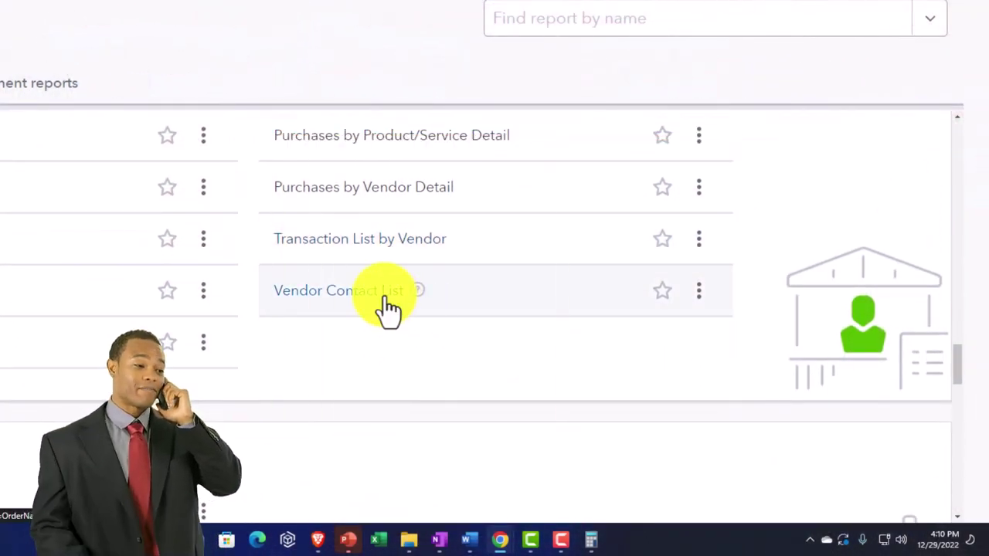
scroll(387, 303, "down", 5)
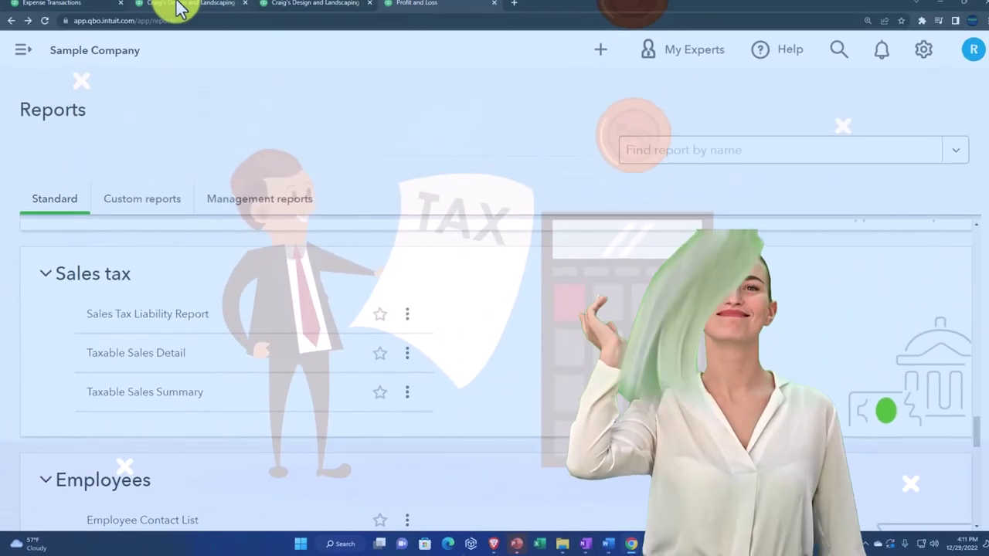
left_click(177, 6)
scroll(294, 340, "down", 5)
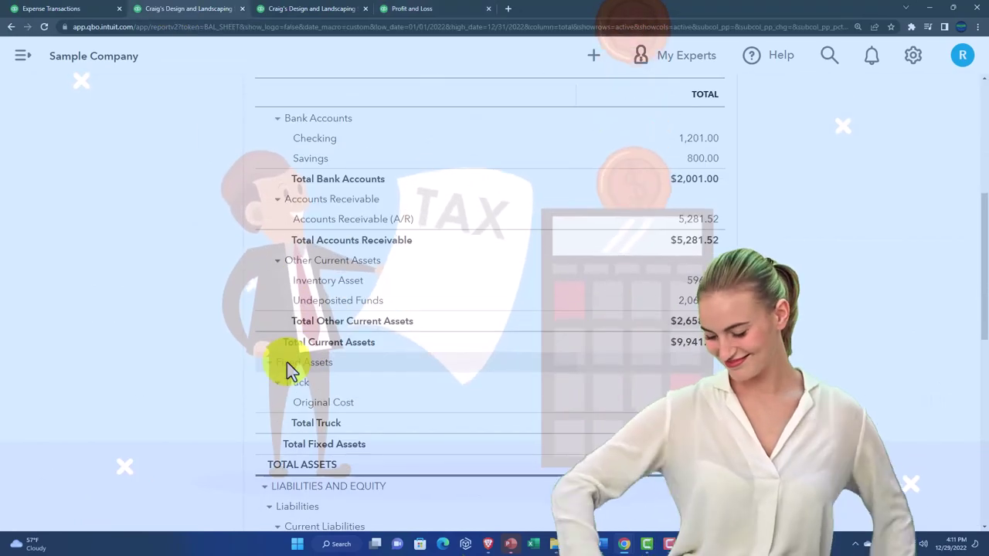
scroll(287, 362, "down", 2)
scroll(203, 408, "down", 1)
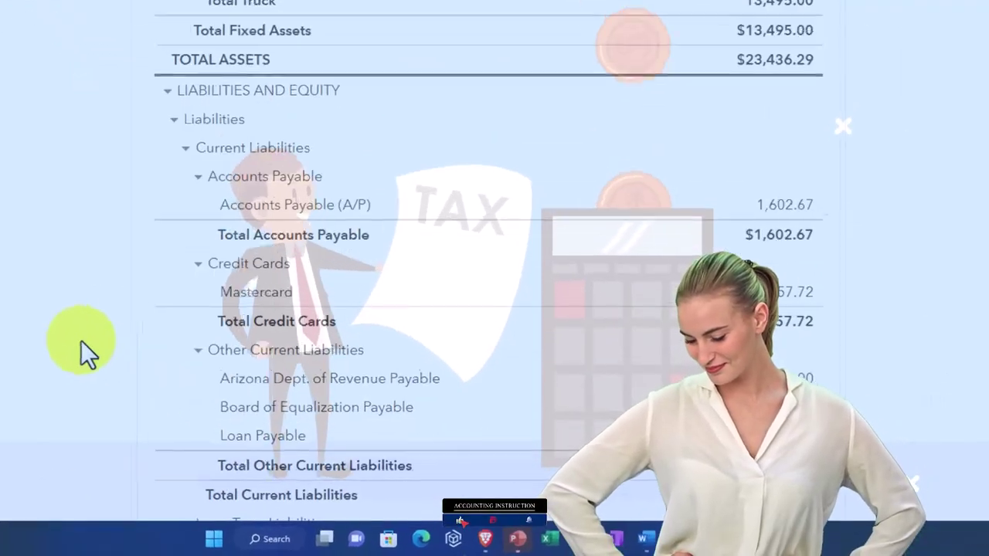
scroll(80, 340, "down", 1)
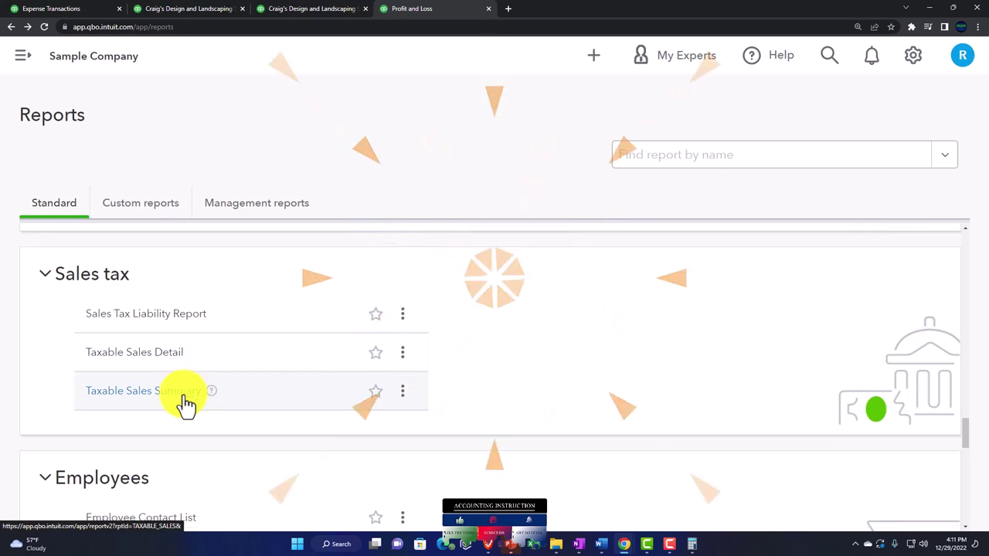
scroll(185, 398, "down", 3)
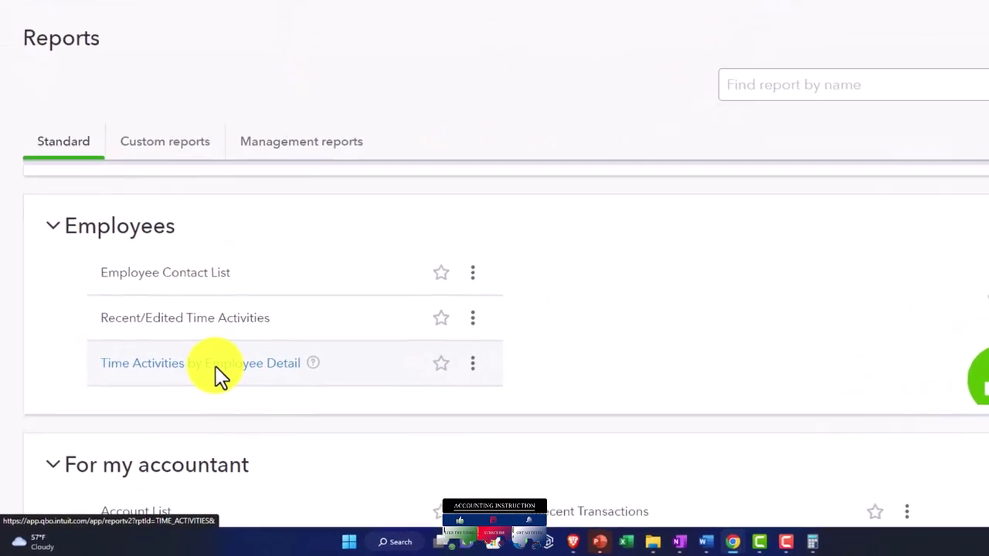
scroll(241, 344, "down", 1)
scroll(240, 344, "up", 1)
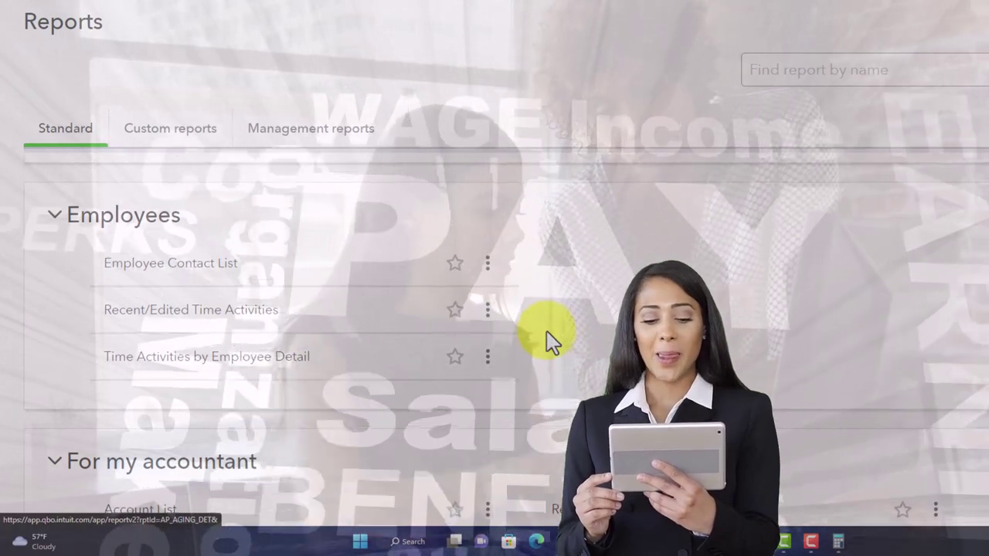
Scroll down to For my accountant and open General Ledger in a new browser tab.
scroll(547, 340, "down", 2)
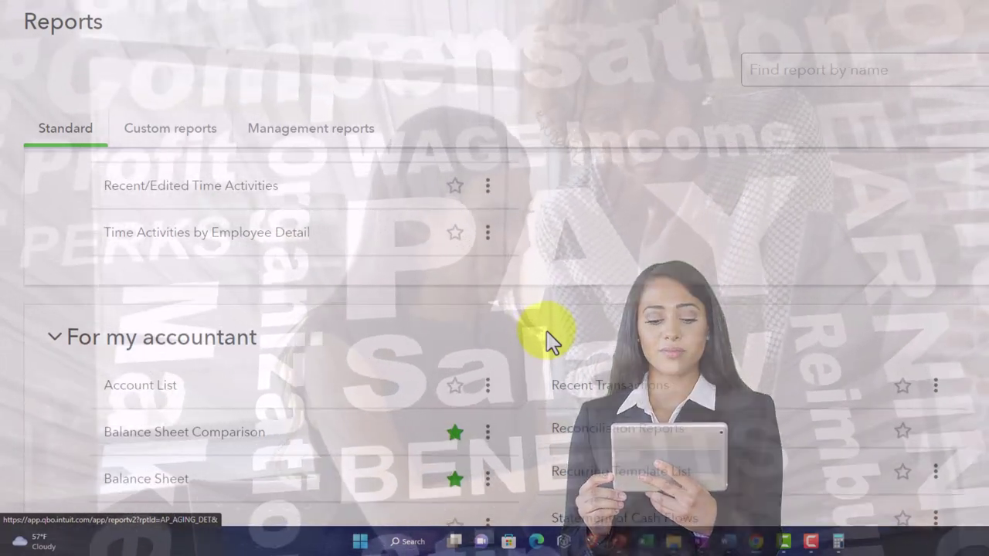
scroll(546, 340, "down", 2)
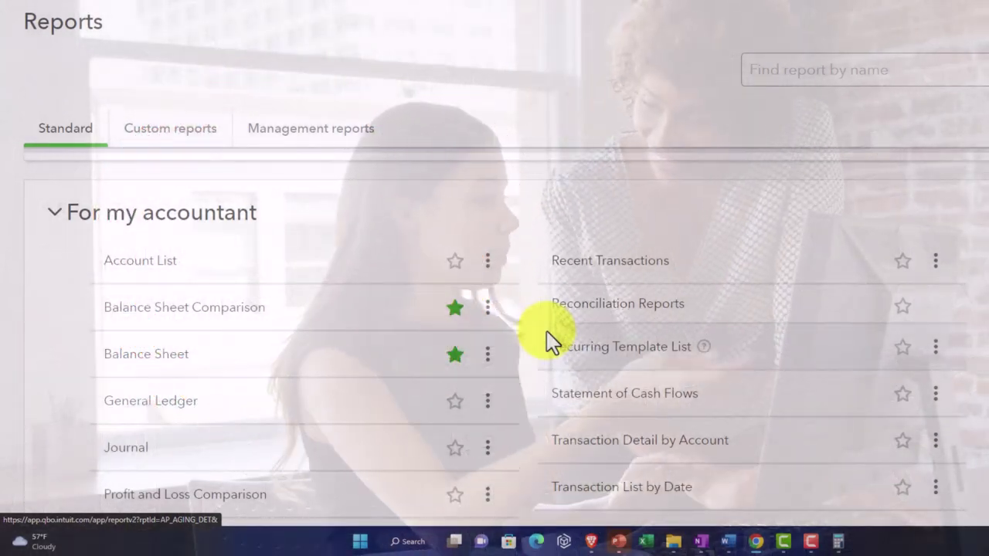
scroll(546, 340, "down", 1)
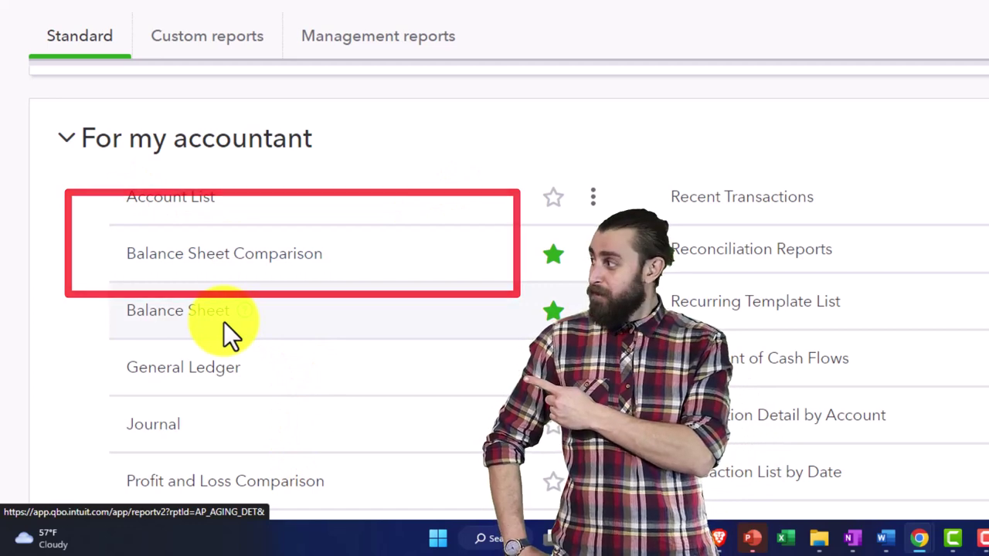
scroll(223, 321, "down", 1)
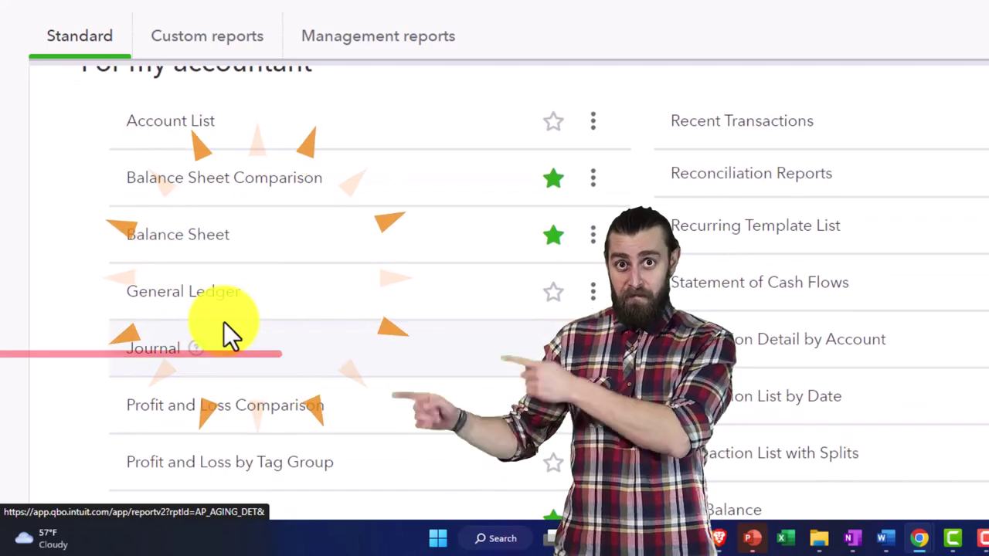
right_click(210, 302)
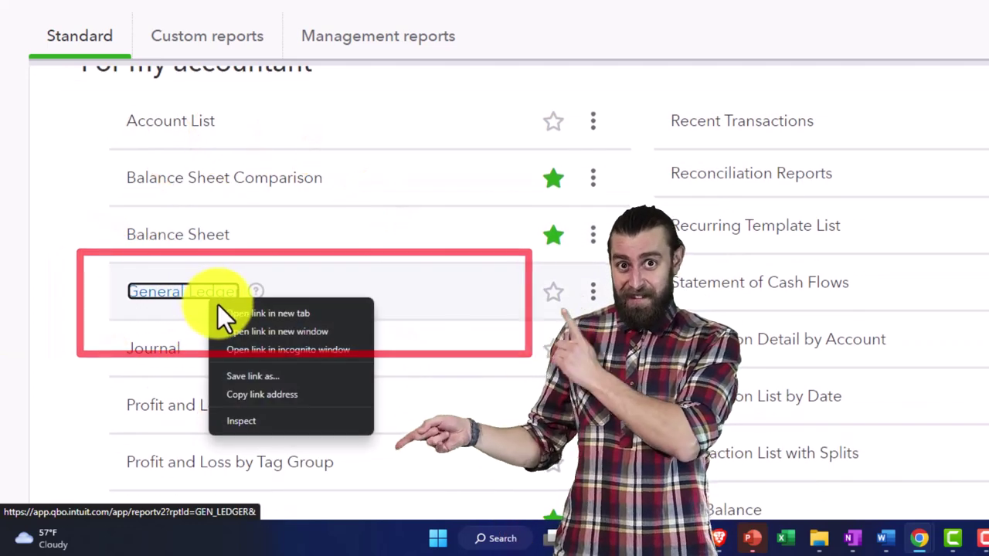
key("Escape")
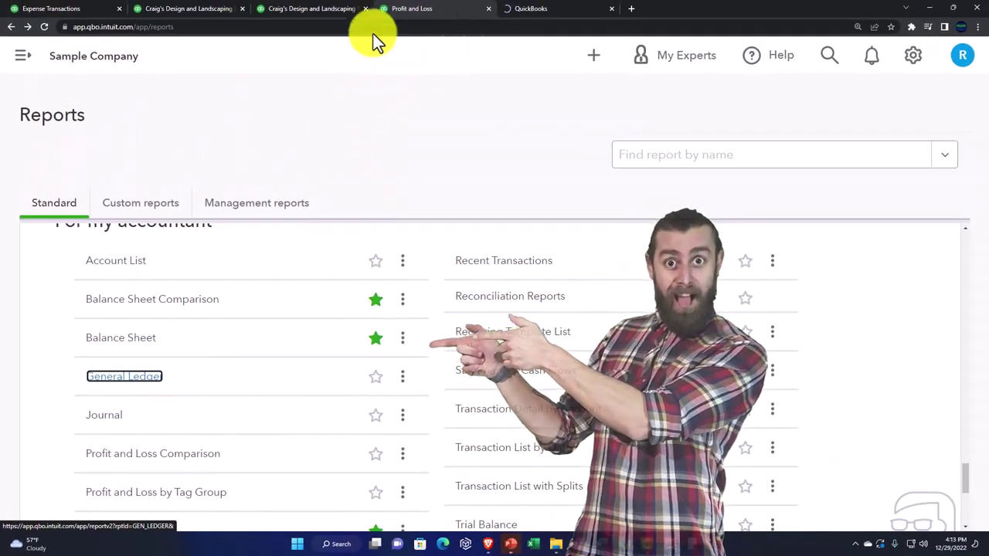
On the Balance Sheet tab, drill into the Checking amount to see its transactions.
left_click(204, 12)
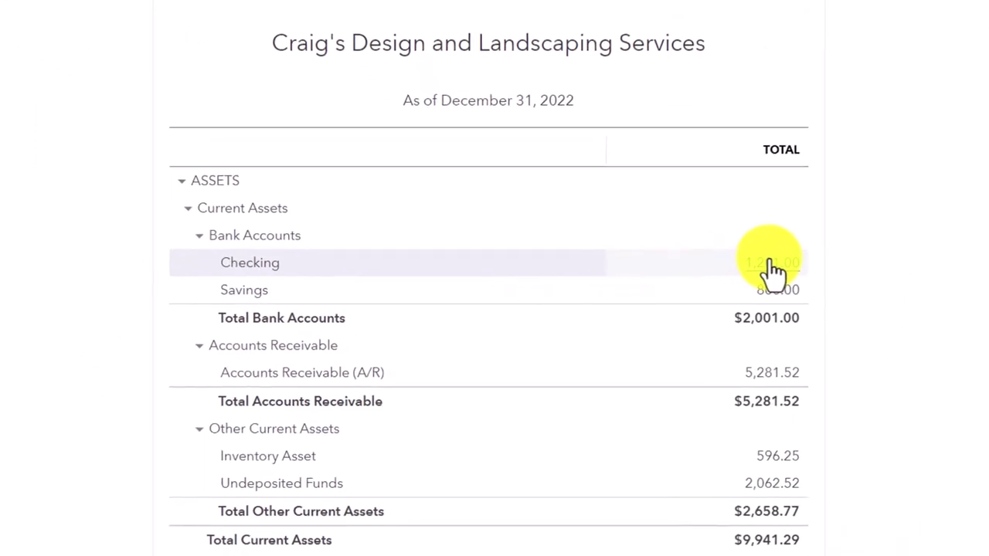
left_click(750, 268)
scroll(762, 275, "down", 3)
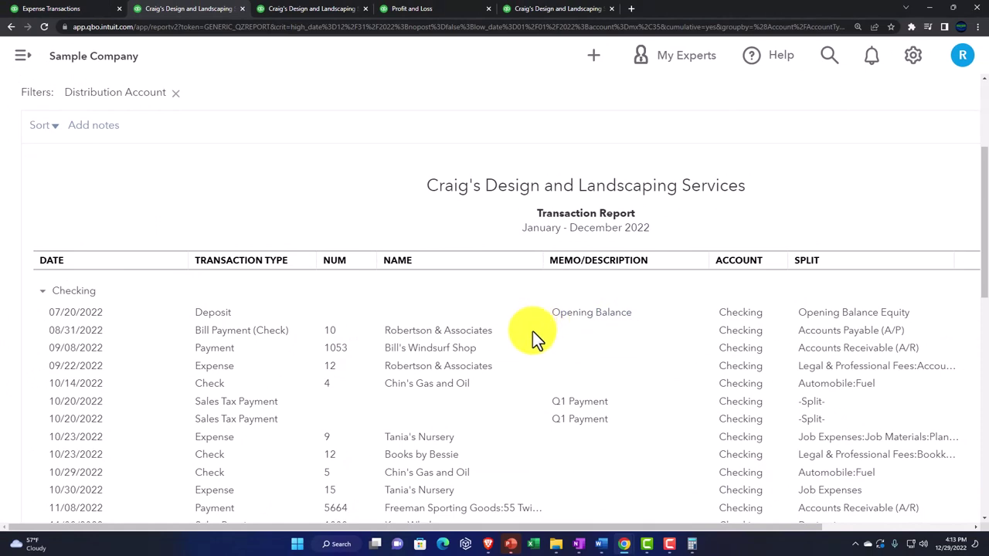
Review the General Ledger report with the side navigation collapsed.
left_click(553, 16)
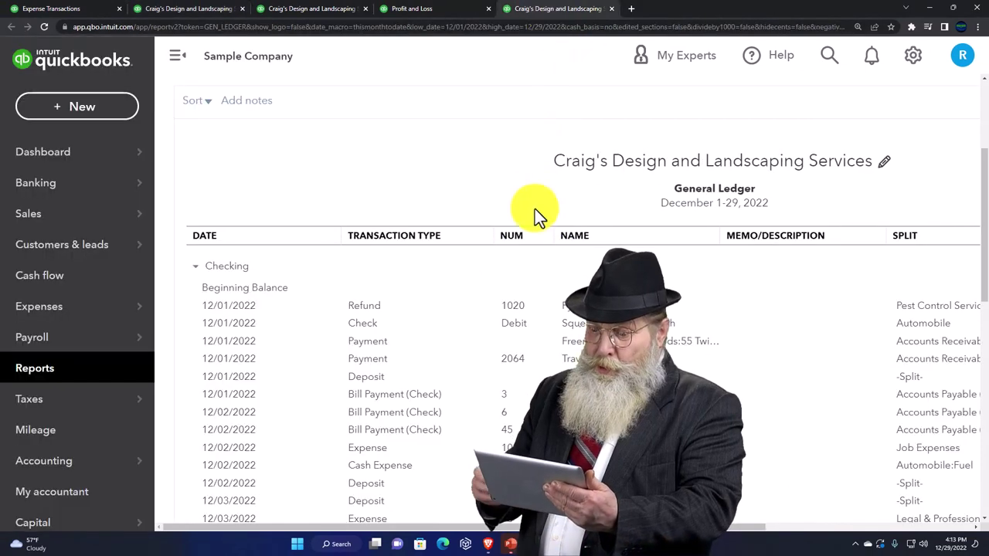
left_click(178, 62)
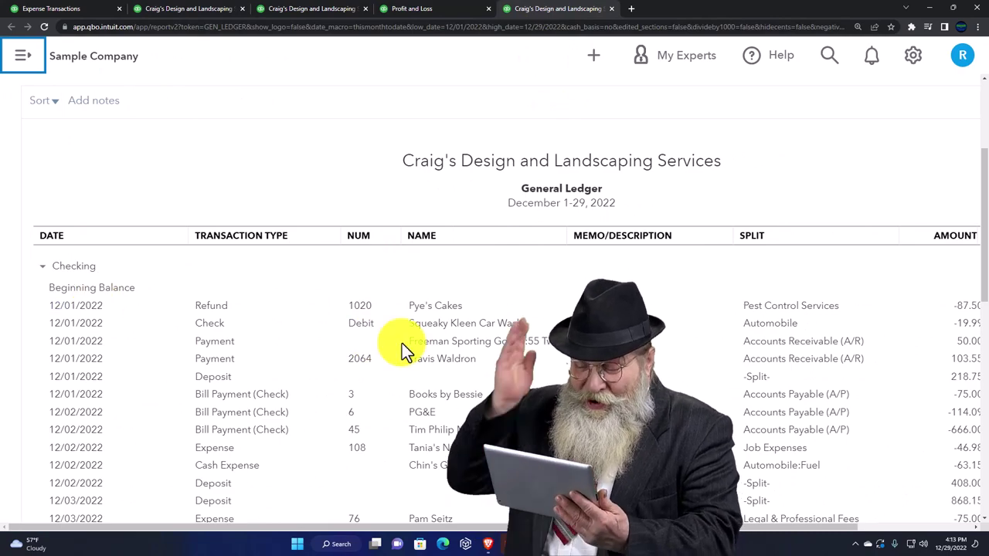
scroll(401, 344, "down", 2)
scroll(402, 343, "down", 10)
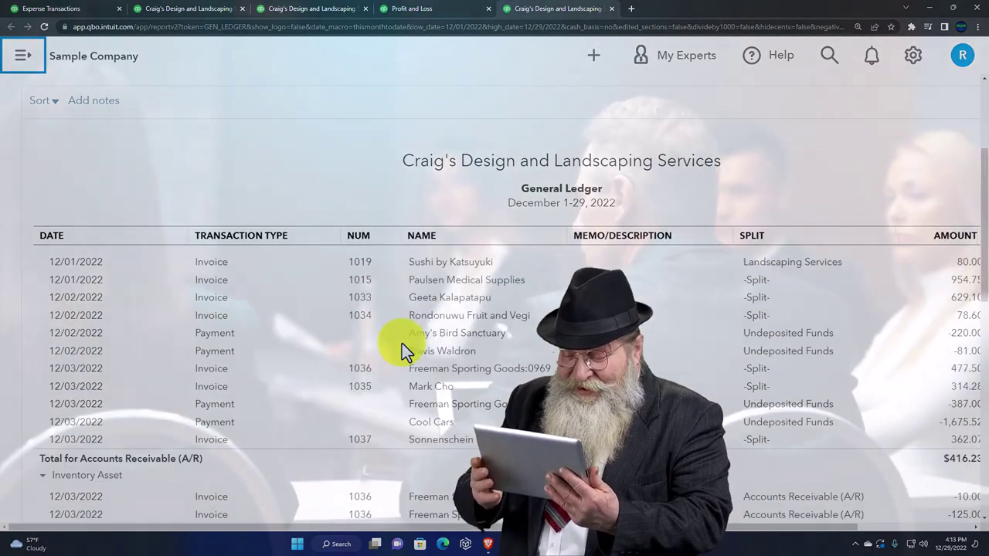
scroll(402, 343, "up", 10)
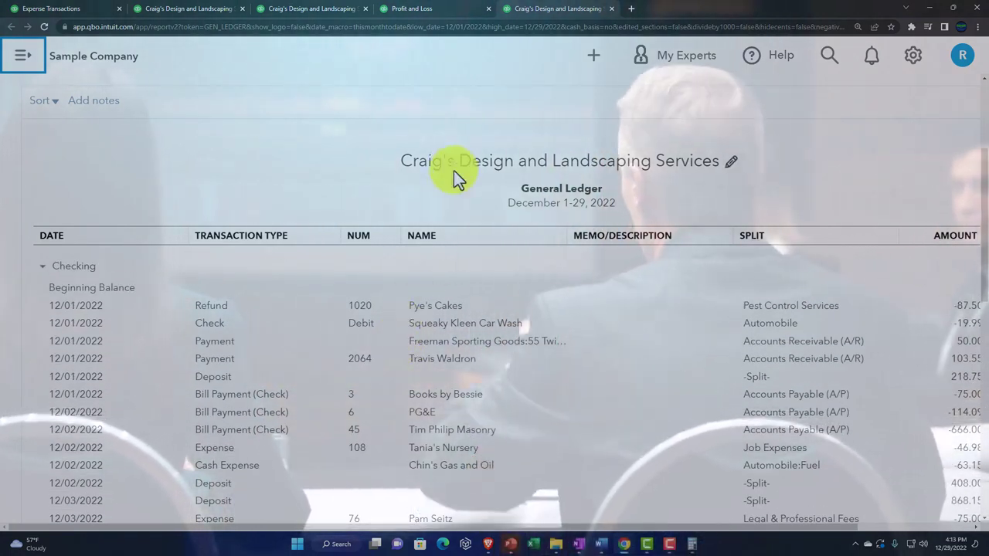
Close the General Ledger tab and open the Journal report in a new tab.
left_click(611, 8)
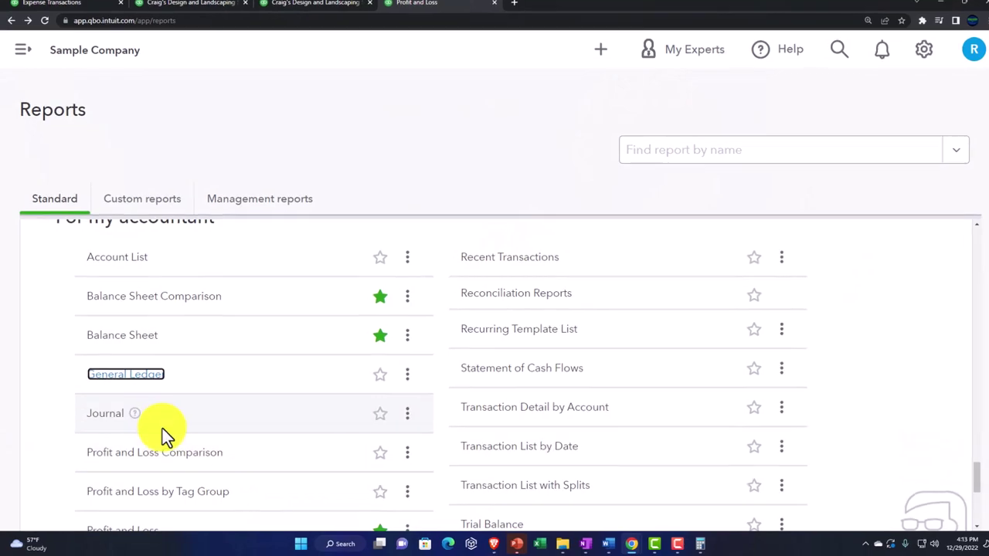
right_click(116, 417)
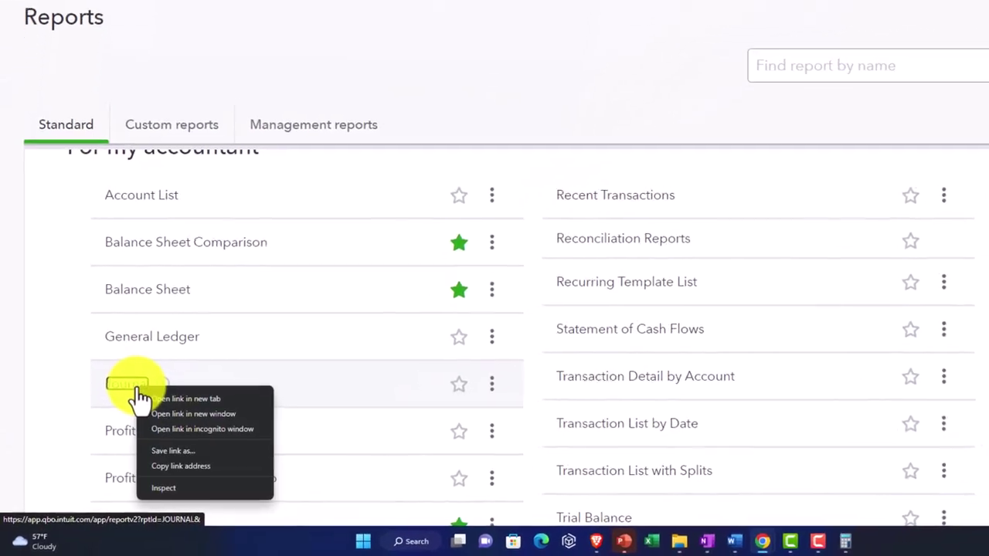
left_click(170, 376)
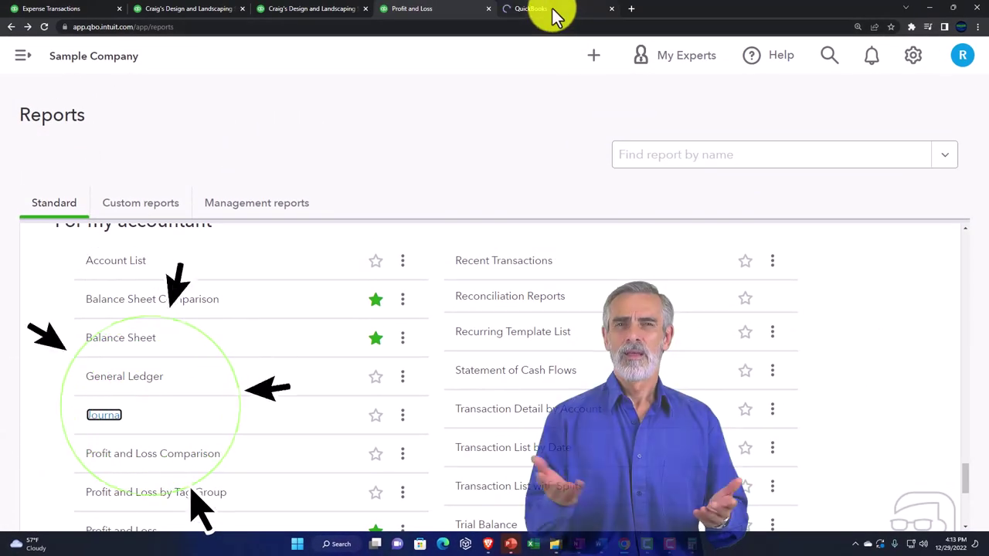
left_click(551, 9)
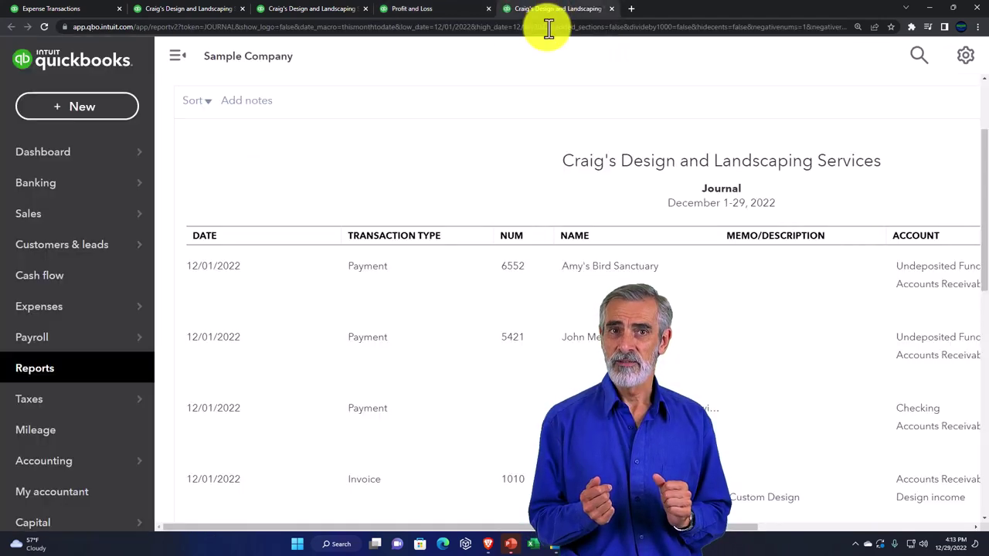
Collapse the sidebar and zoom out so the Journal's Debit and Credit columns fit.
left_click(178, 65)
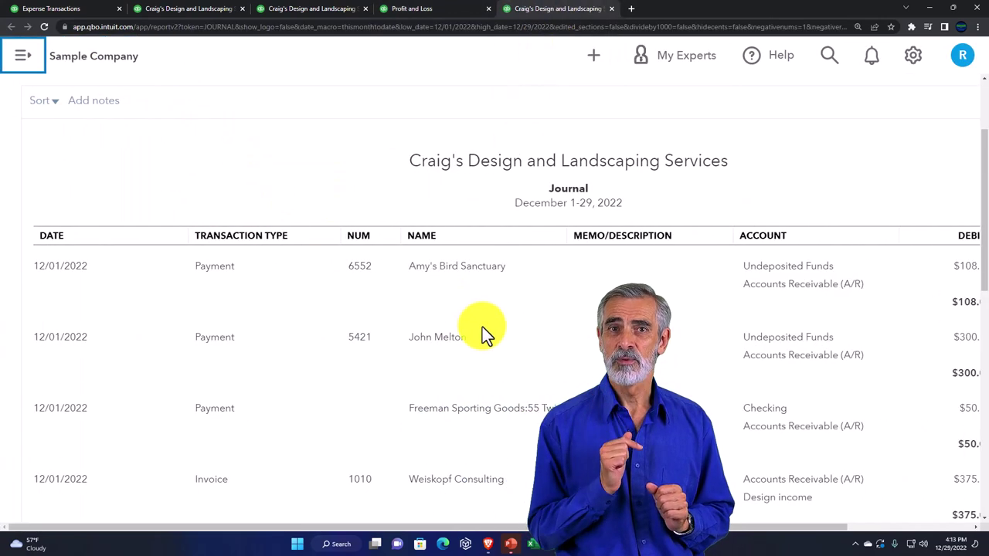
key("ctrl+minus")
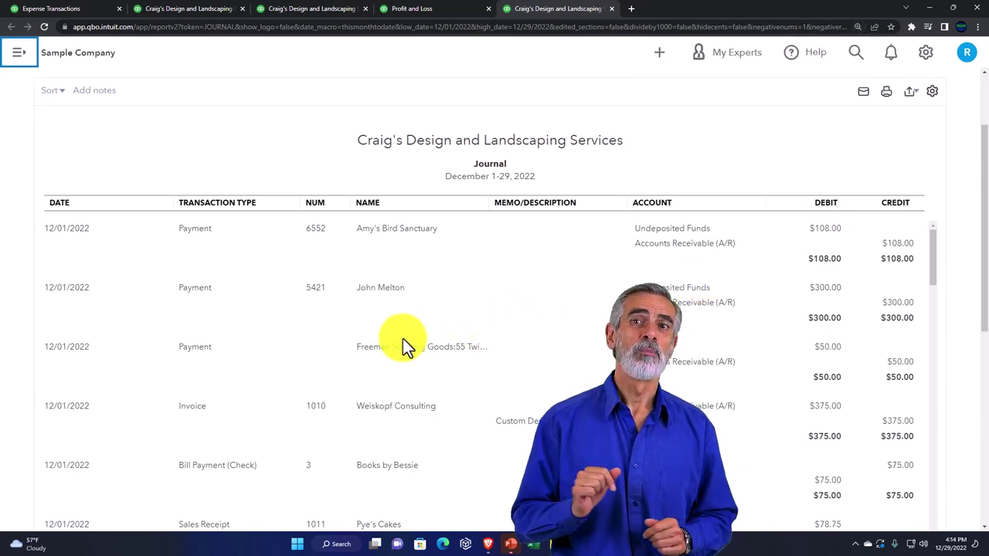
scroll(253, 361, "down", 1)
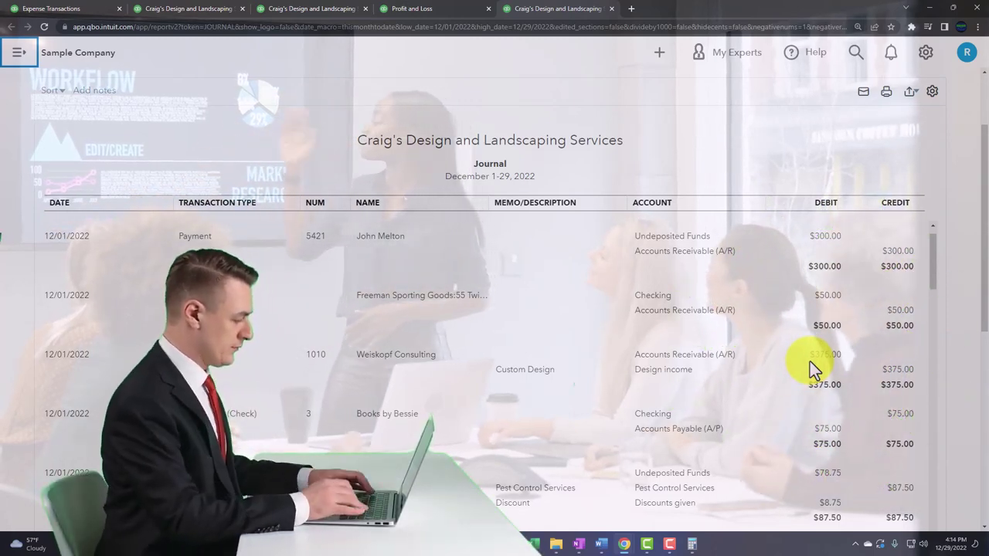
scroll(810, 362, "down", 2)
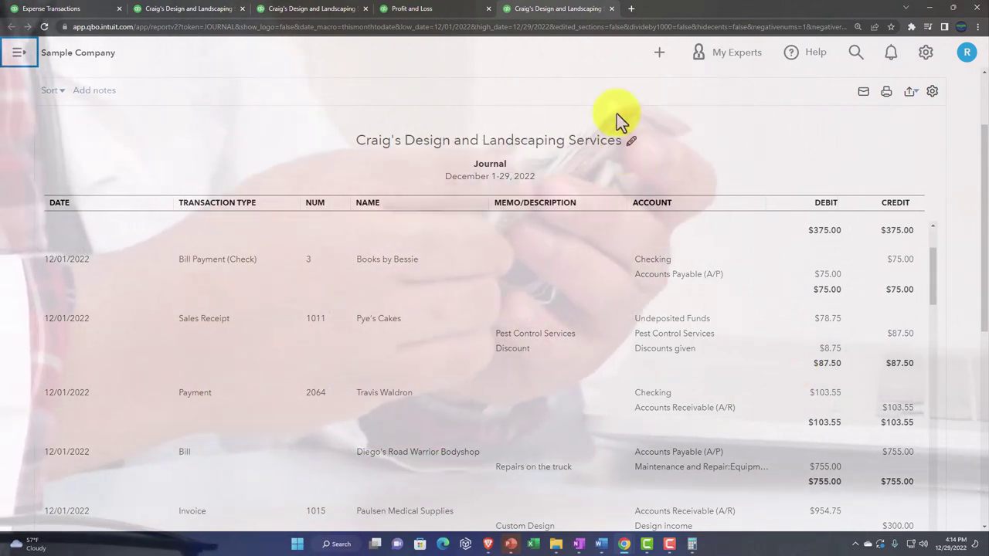
Close the Journal report tab to get back to the Reports page.
left_click(611, 9)
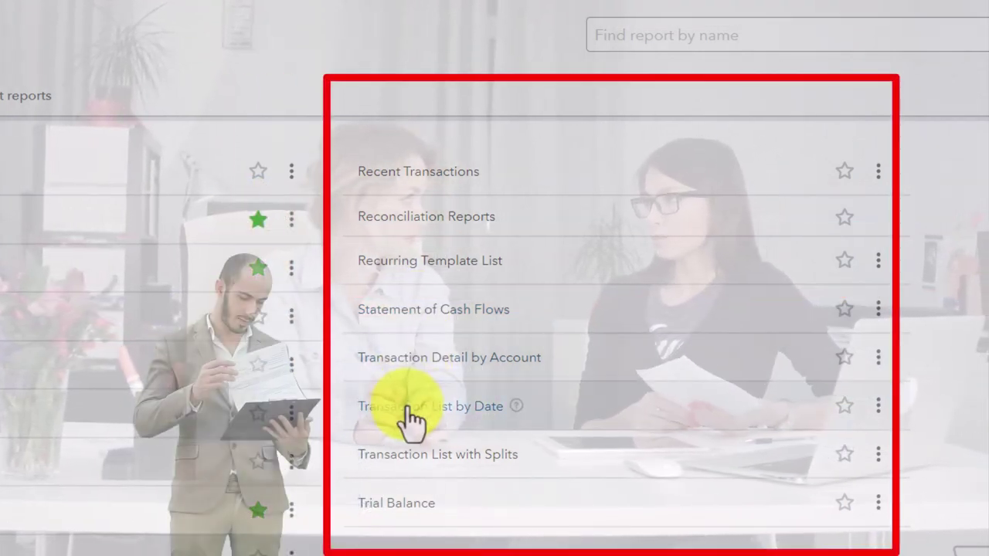
Open Transaction List by Date in a new tab, review it with the sidebar hidden, then close it.
right_click(410, 418)
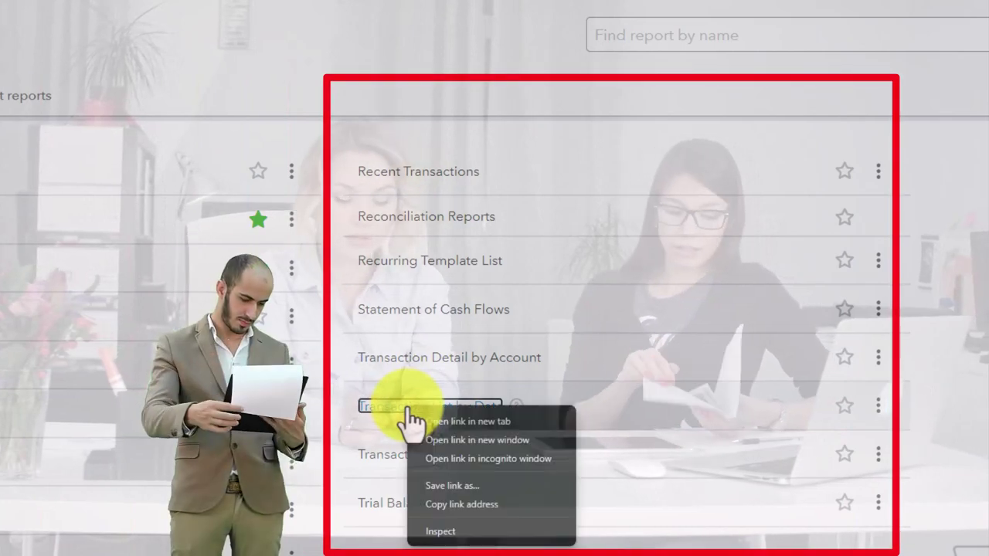
left_click(417, 421)
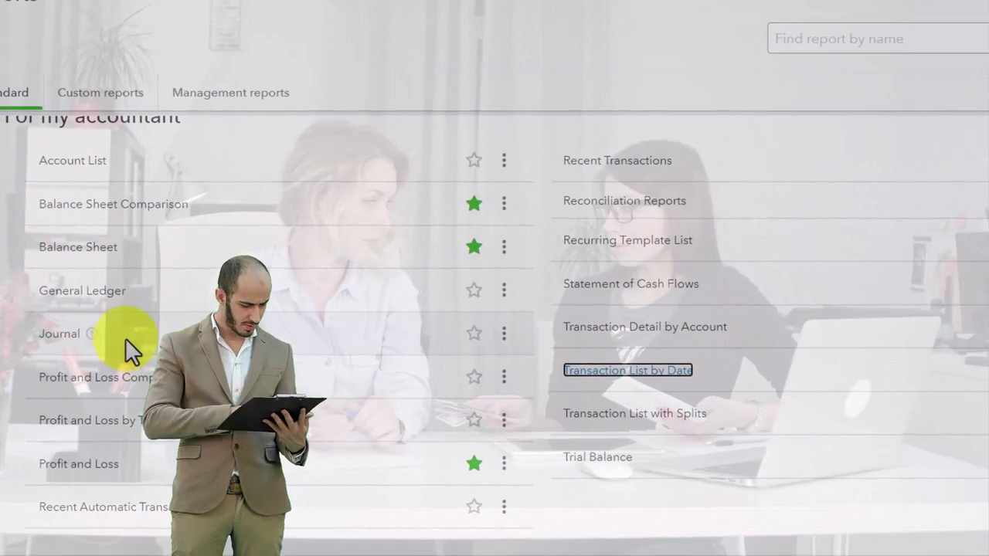
left_click(533, 9)
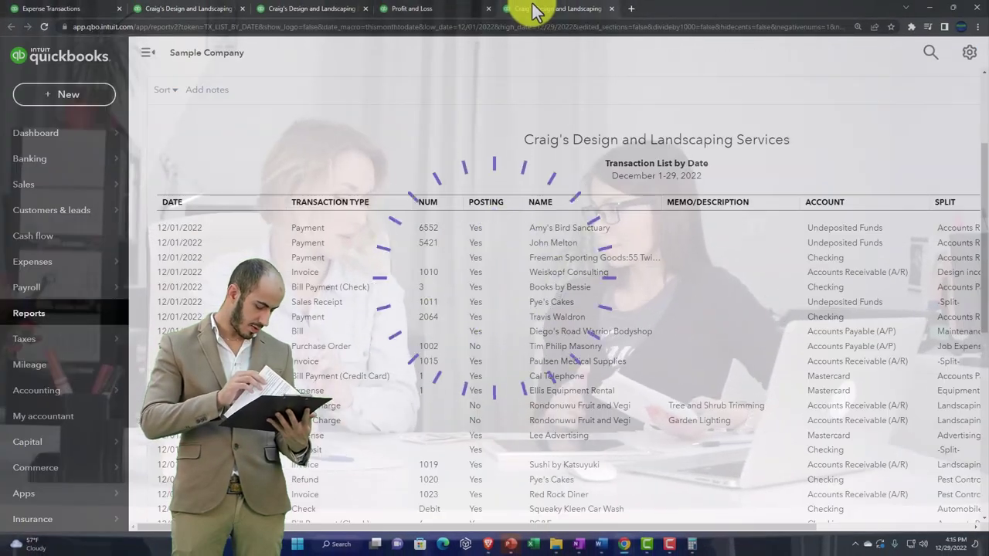
left_click(148, 52)
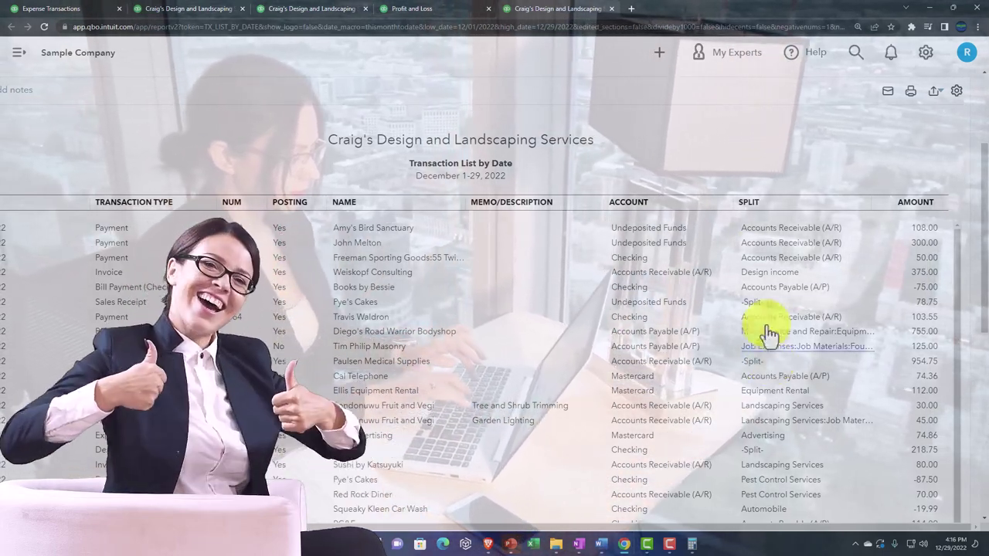
left_click(612, 9)
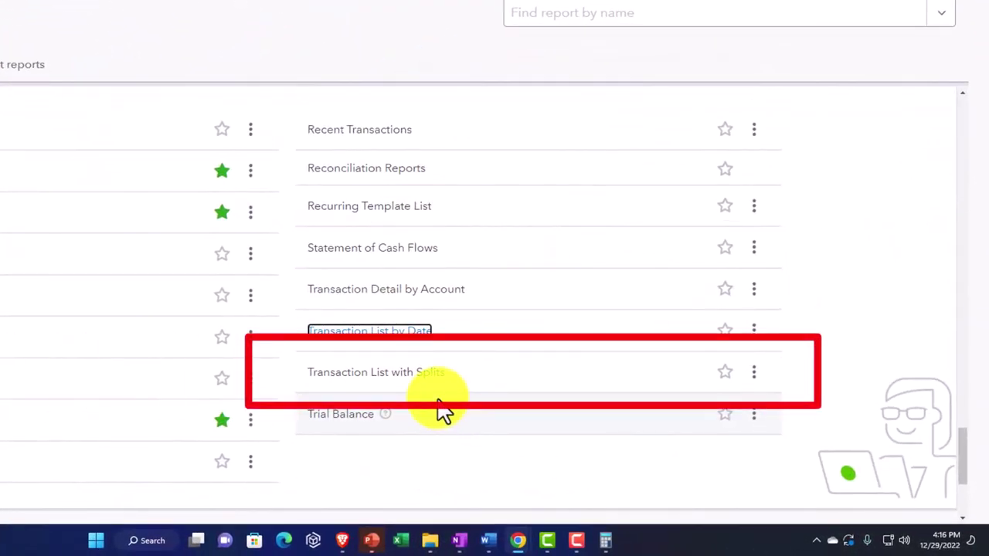
Open Transaction List with Splits in a new tab with the sidebar hidden.
right_click(422, 376)
left_click(426, 387)
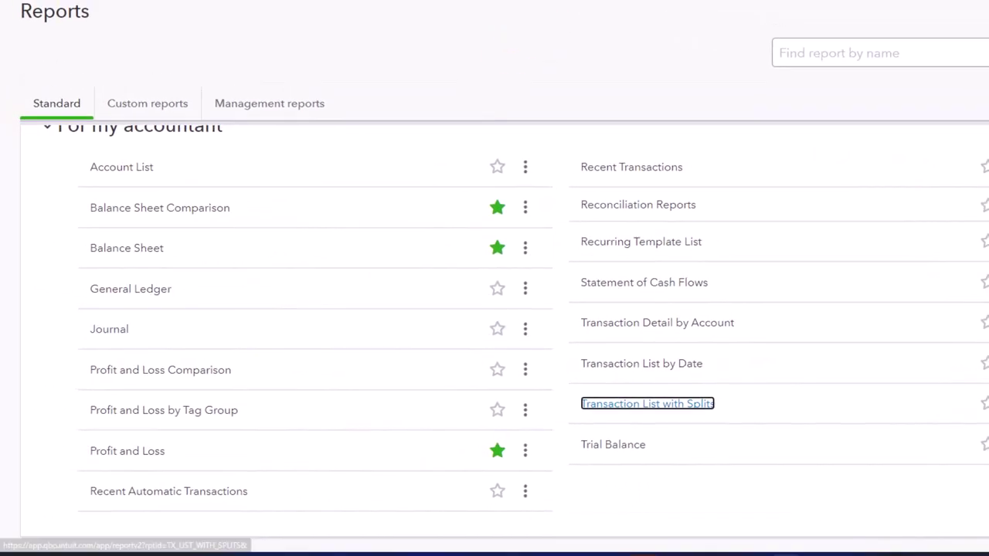
left_click(545, 10)
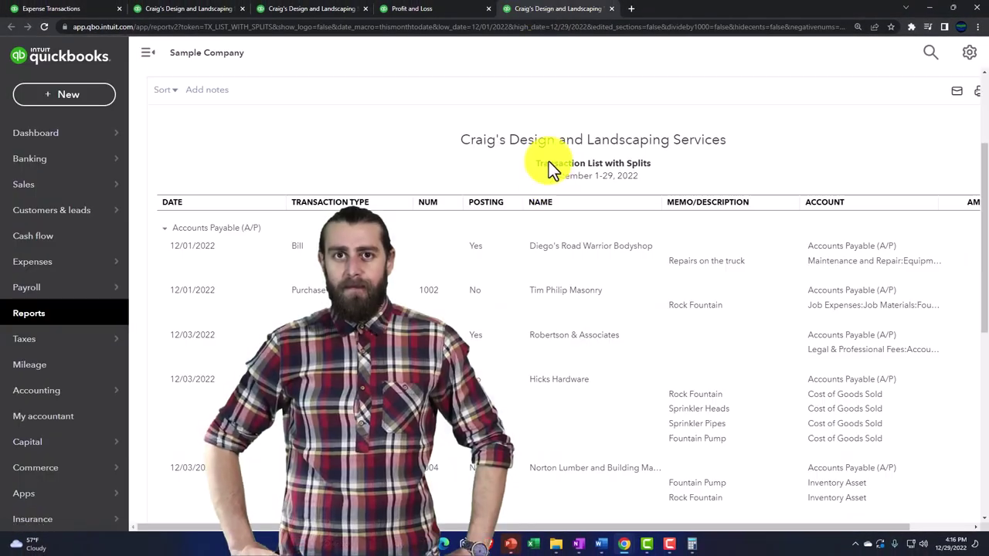
left_click(147, 58)
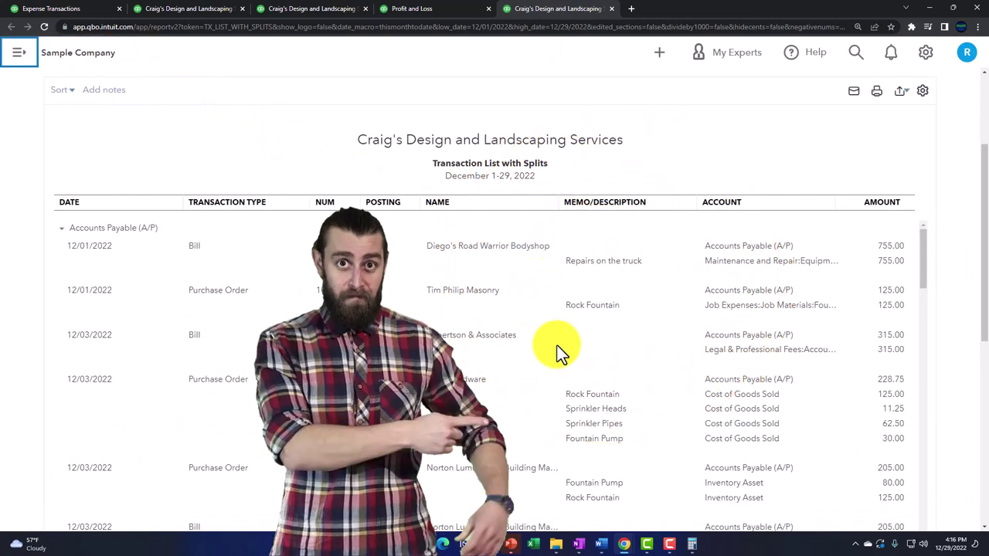
Scroll through the December 1-29, 2022 transactions and their splits.
scroll(557, 345, "down", 2)
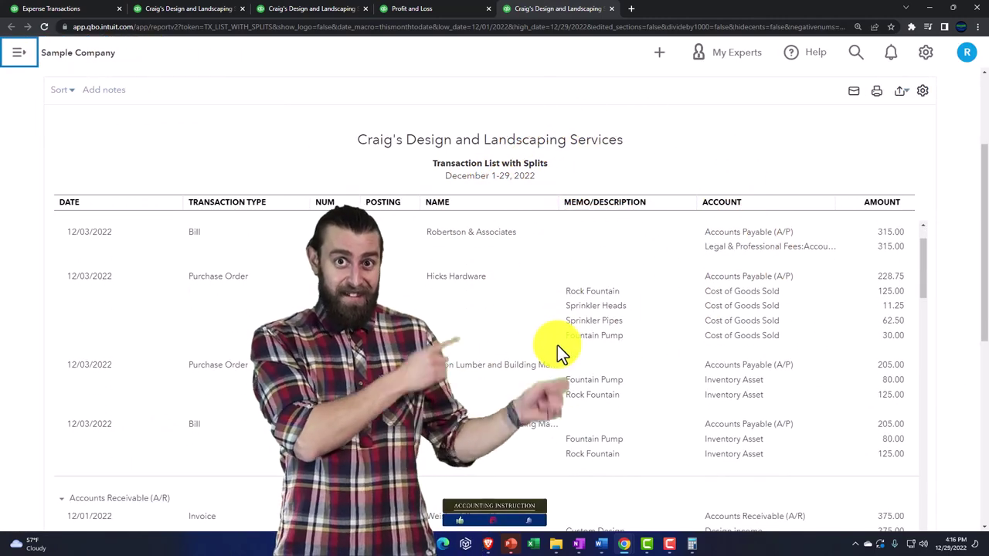
scroll(557, 345, "down", 1)
scroll(557, 345, "down", 5)
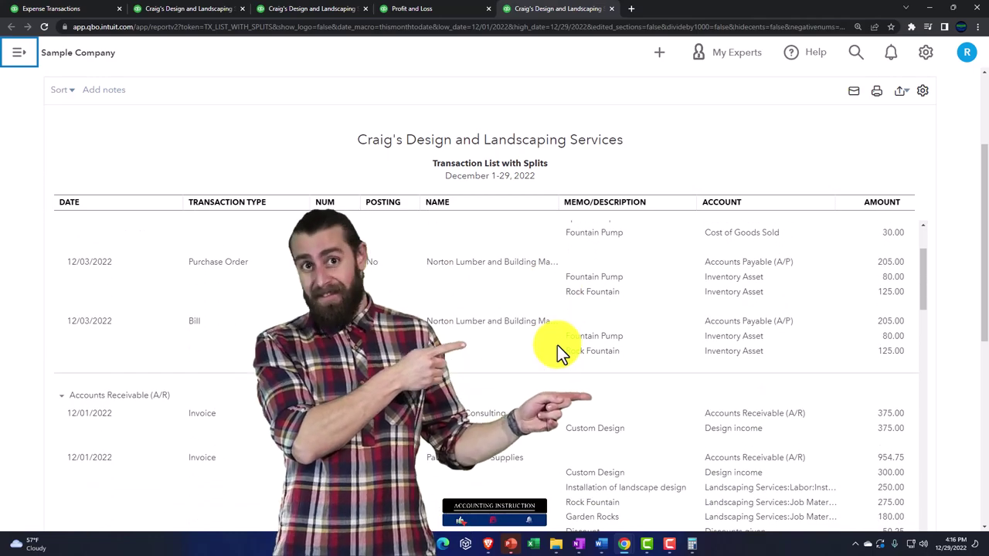
scroll(559, 349, "down", 5)
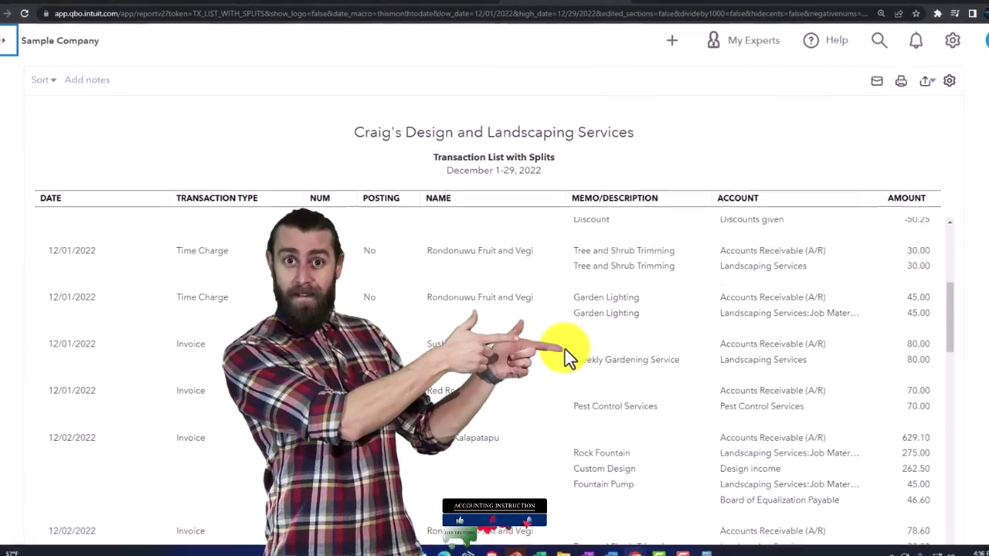
scroll(578, 361, "down", 3)
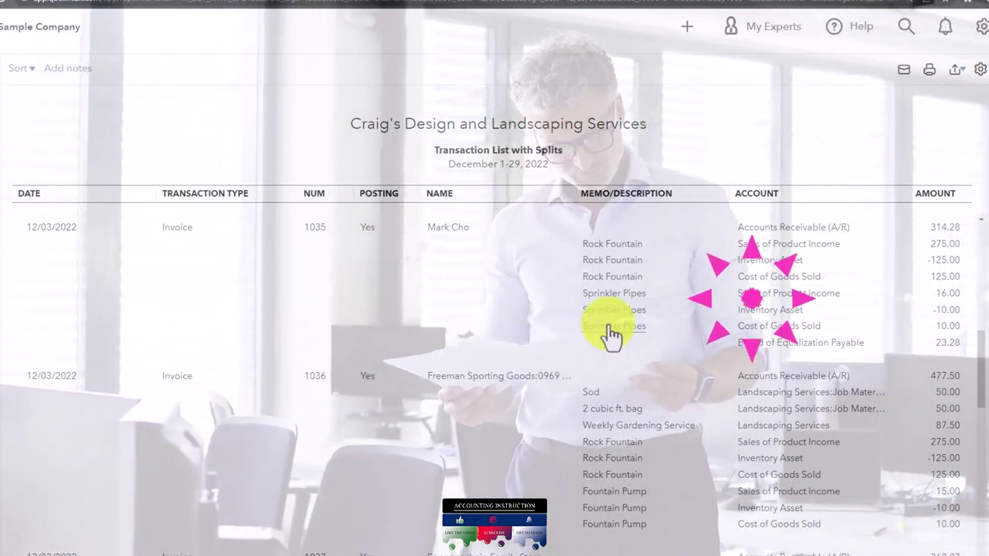
scroll(607, 335, "down", 4)
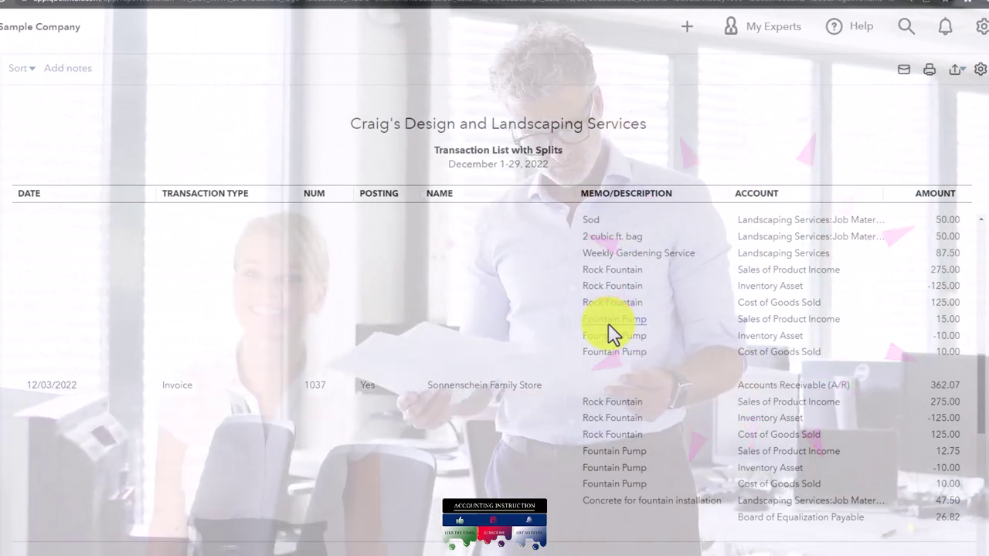
scroll(608, 335, "down", 6)
scroll(609, 328, "down", 9)
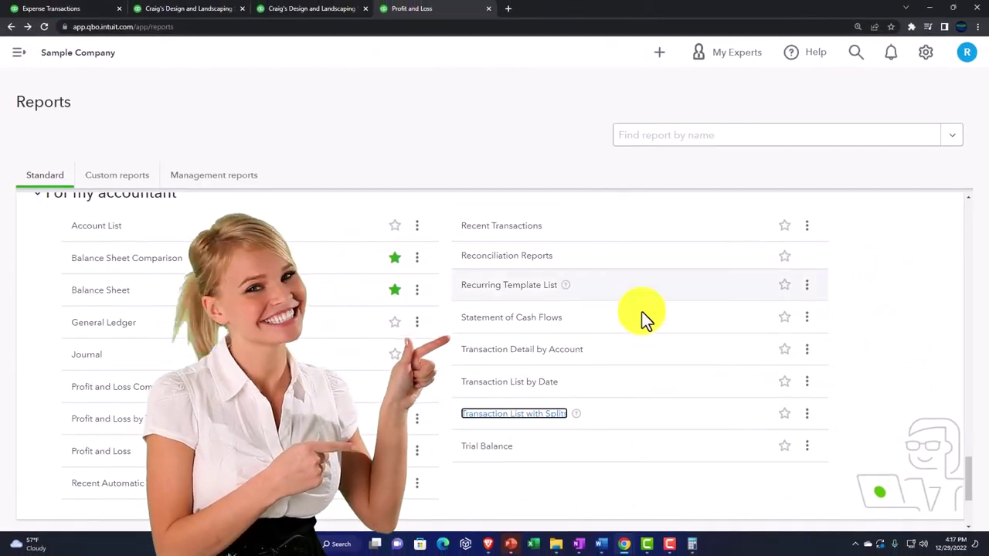
Open the Trial Balance report in a new tab.
scroll(642, 399, "down", 3)
right_click(498, 358)
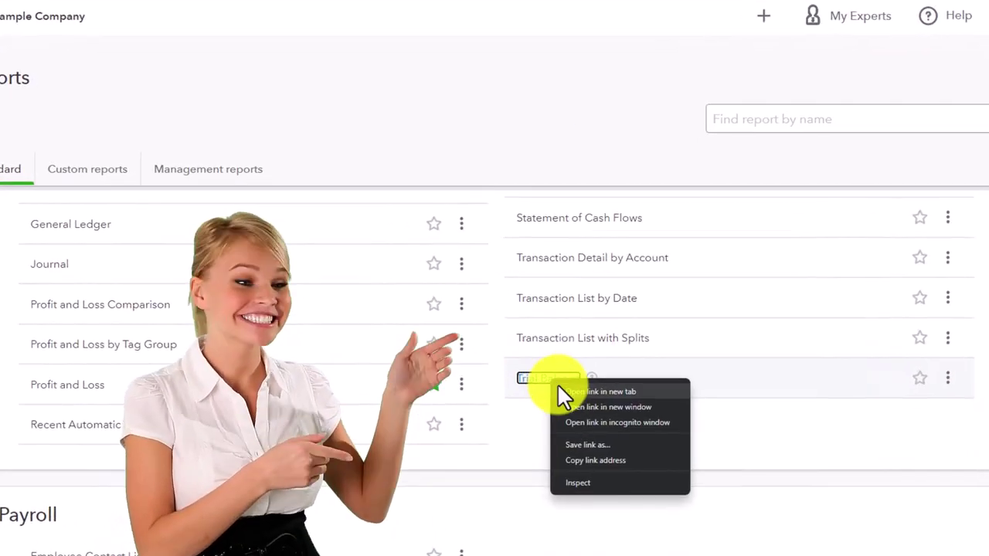
left_click(513, 363)
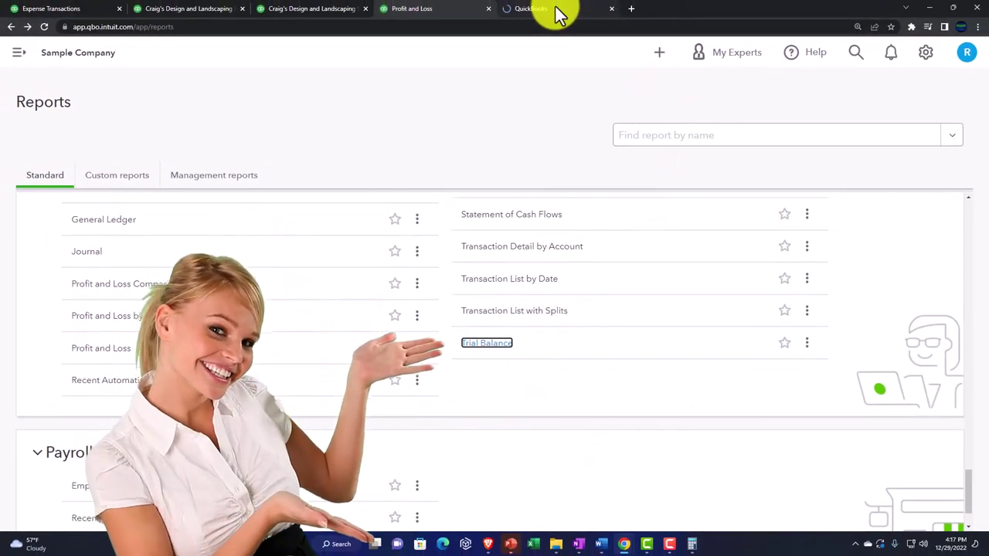
left_click(559, 14)
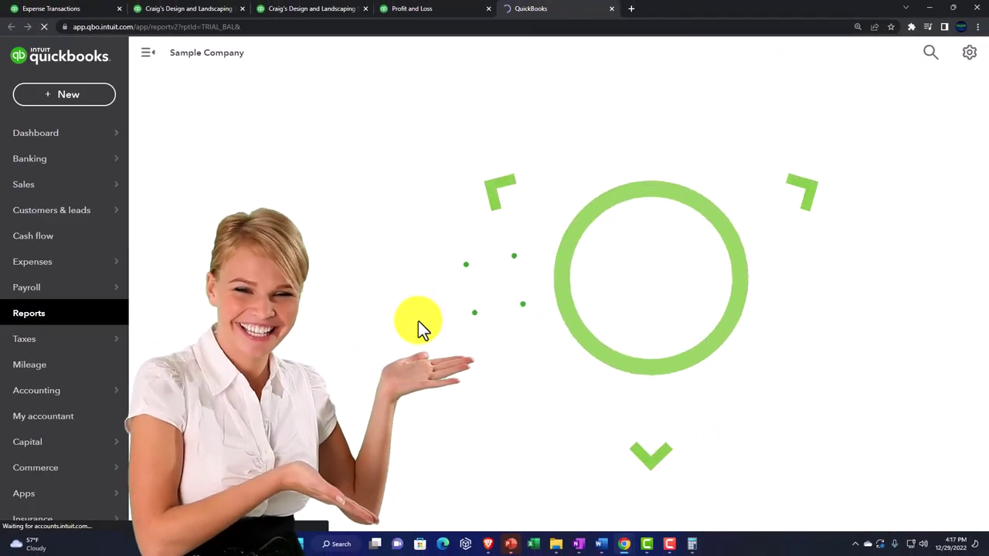
scroll(402, 301, "down", 2)
scroll(335, 154, "up", 2)
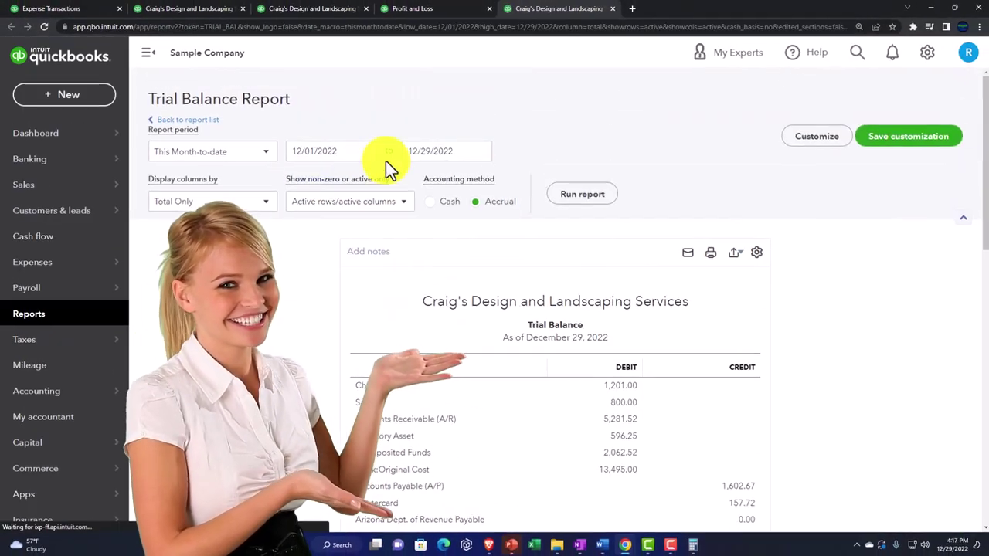
Rerun the Trial Balance through 12/31/2022 and review it with the sidebar hidden.
left_click(400, 152)
type("12/31/2022")
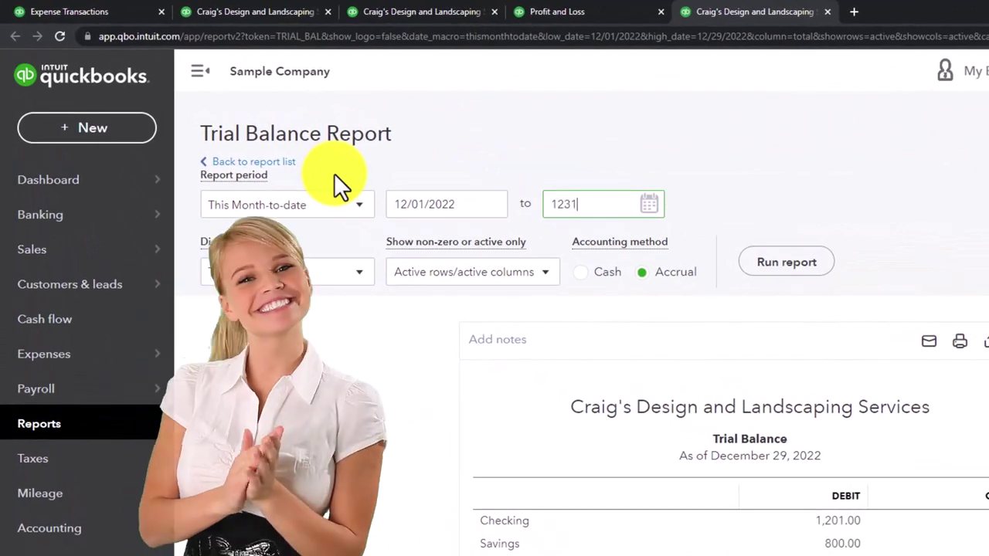
left_click(785, 263)
scroll(742, 255, "down", 3)
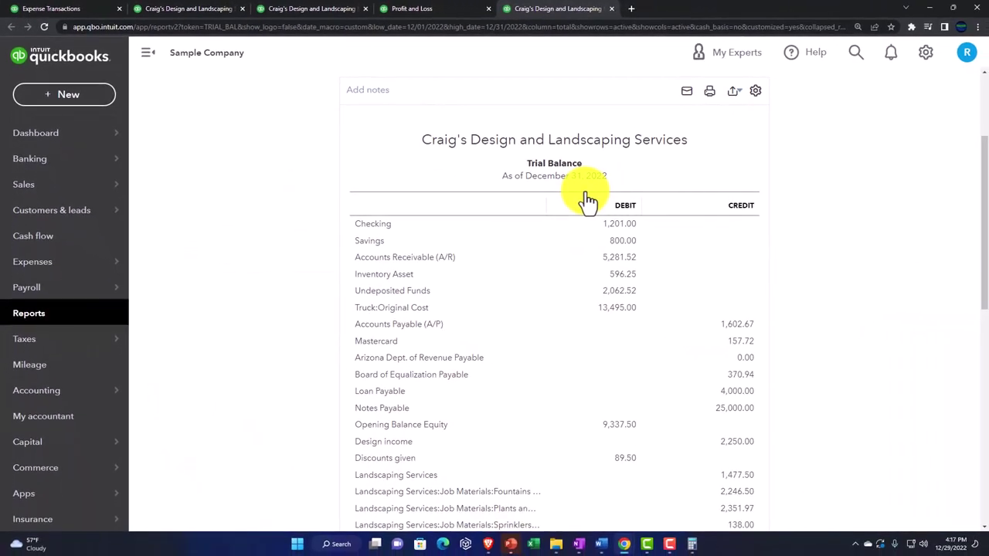
left_click(150, 54)
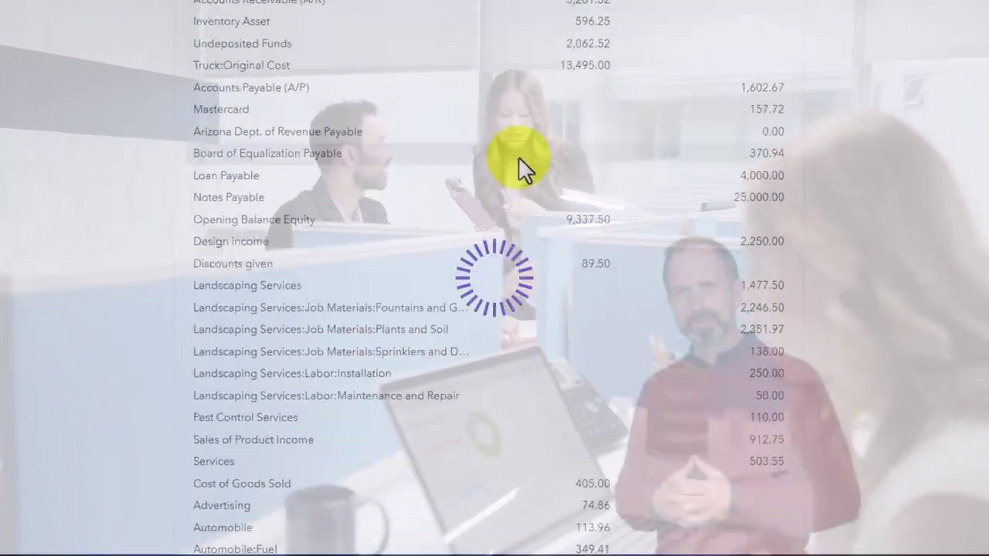
scroll(519, 157, "down", 5)
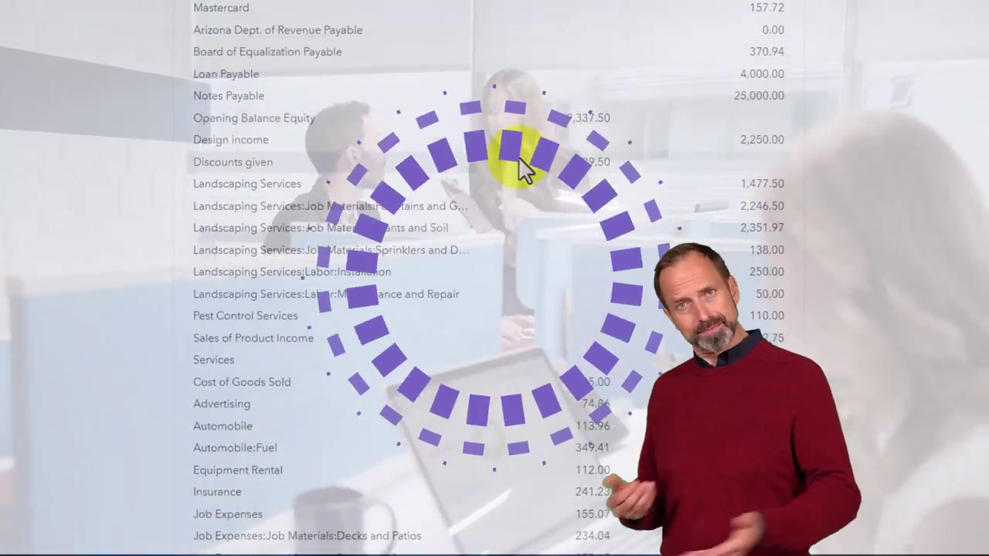
scroll(518, 162, "down", 3)
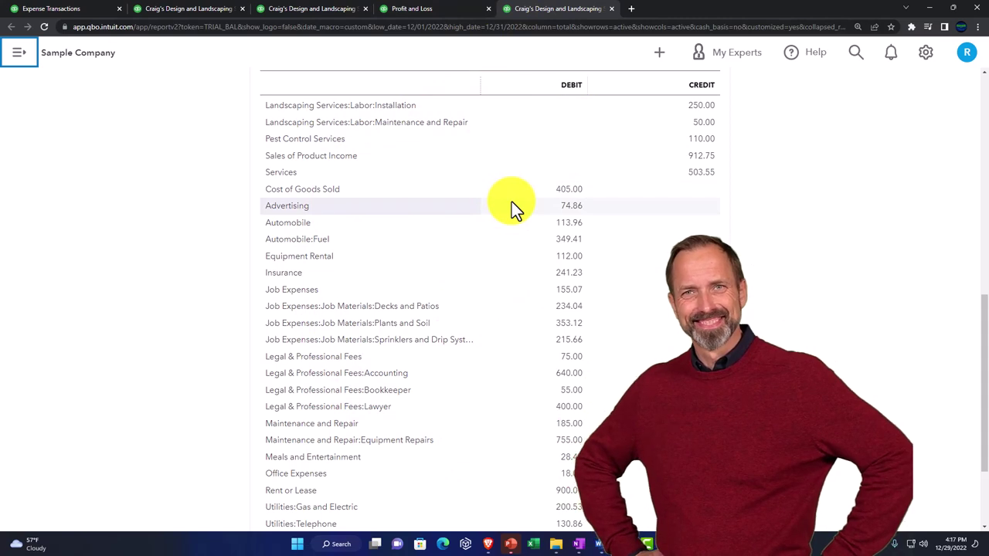
scroll(511, 201, "up", 8)
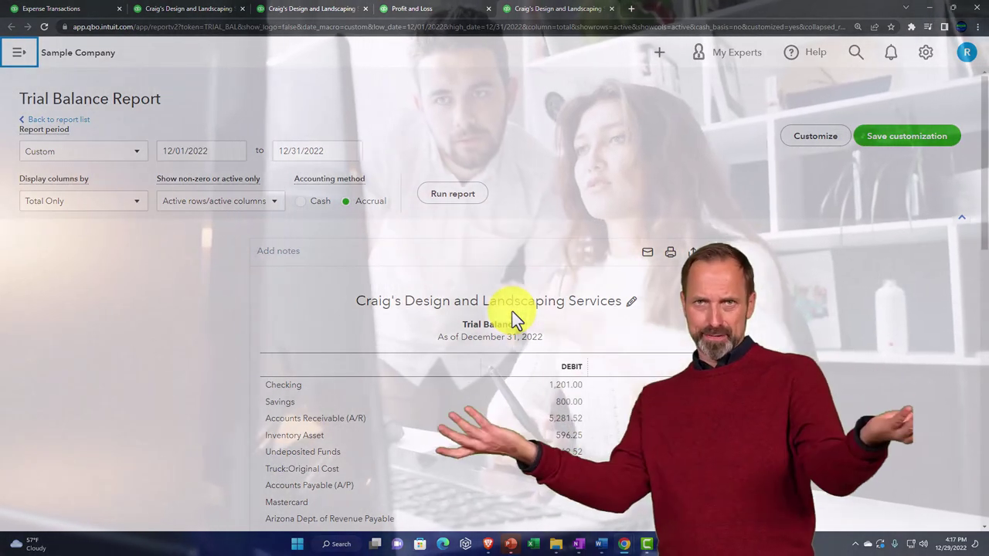
Close the Trial Balance tab and go from the Checking Transaction Report back to the Balance Sheet.
left_click(611, 8)
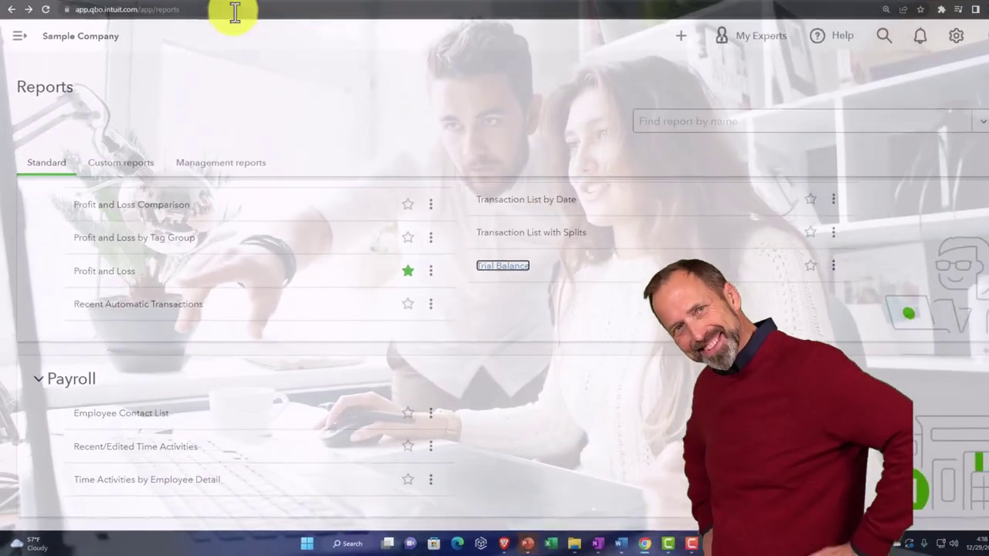
left_click(198, 9)
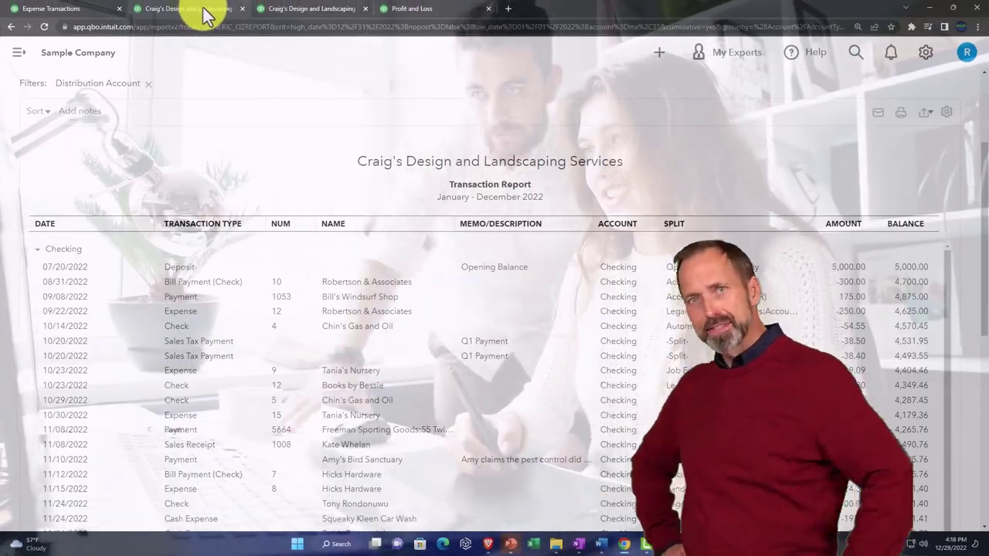
scroll(112, 178, "up", 2)
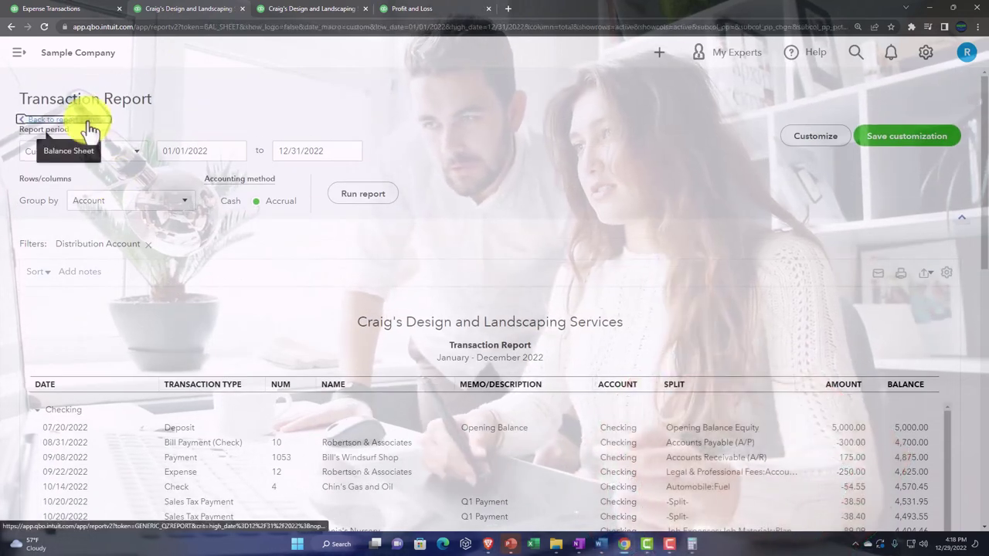
left_click(87, 121)
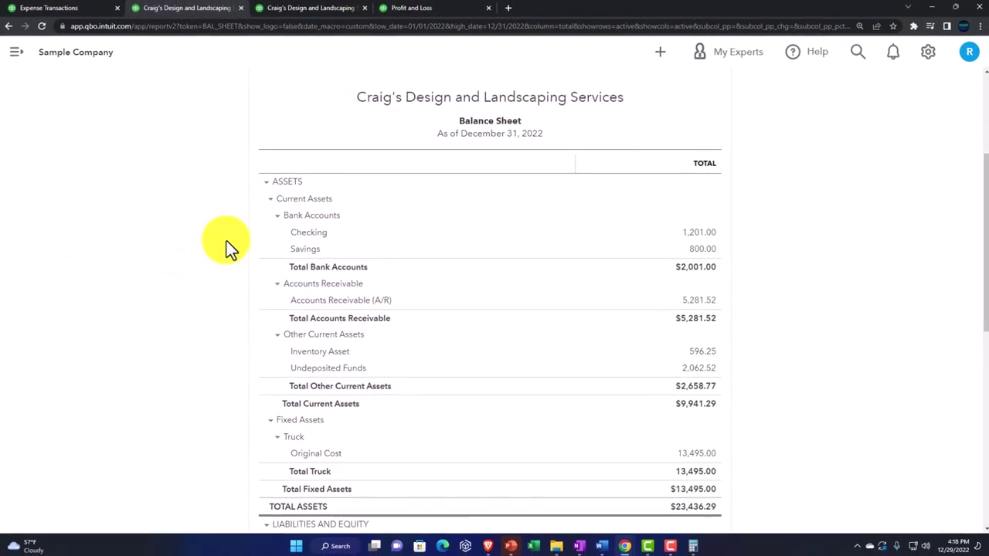
scroll(228, 240, "up", 2)
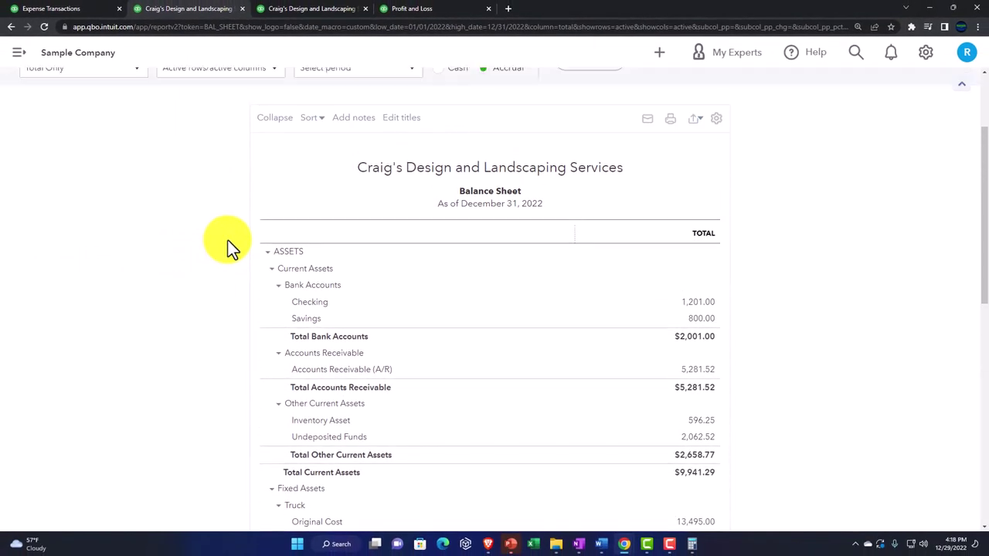